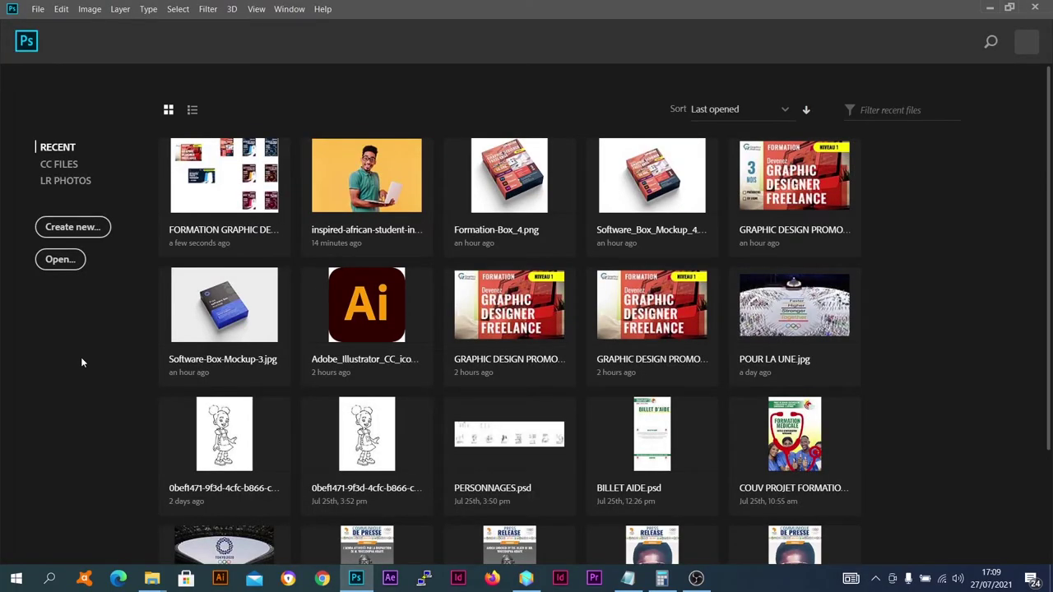
- Create a new blank white A4 document, 210 × 297 mm at 72 ppi
{"action": "left_click", "coordinate": [95, 235]}
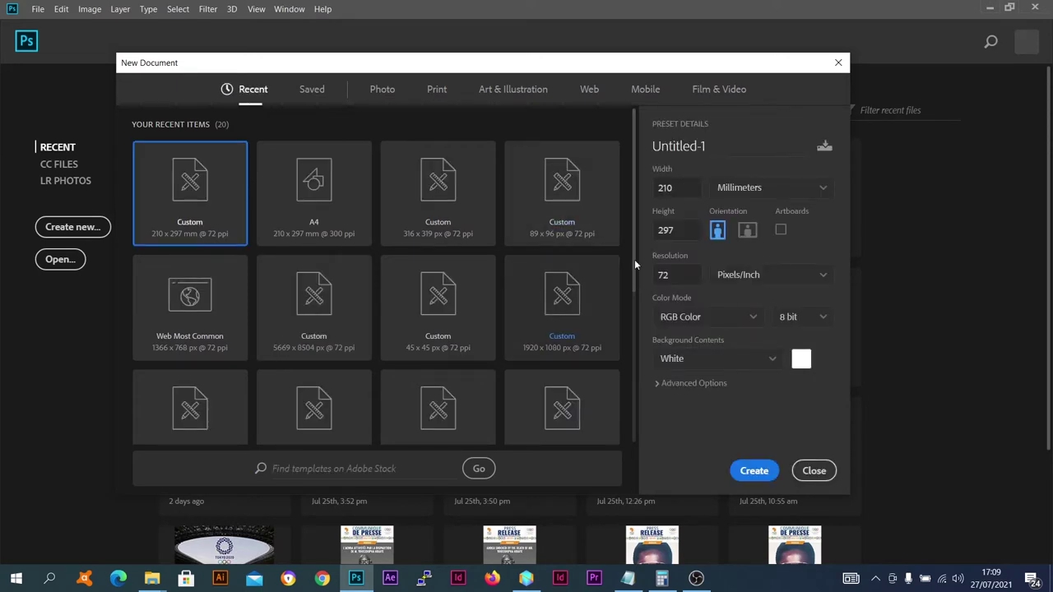
{"action": "left_click", "coordinate": [754, 471]}
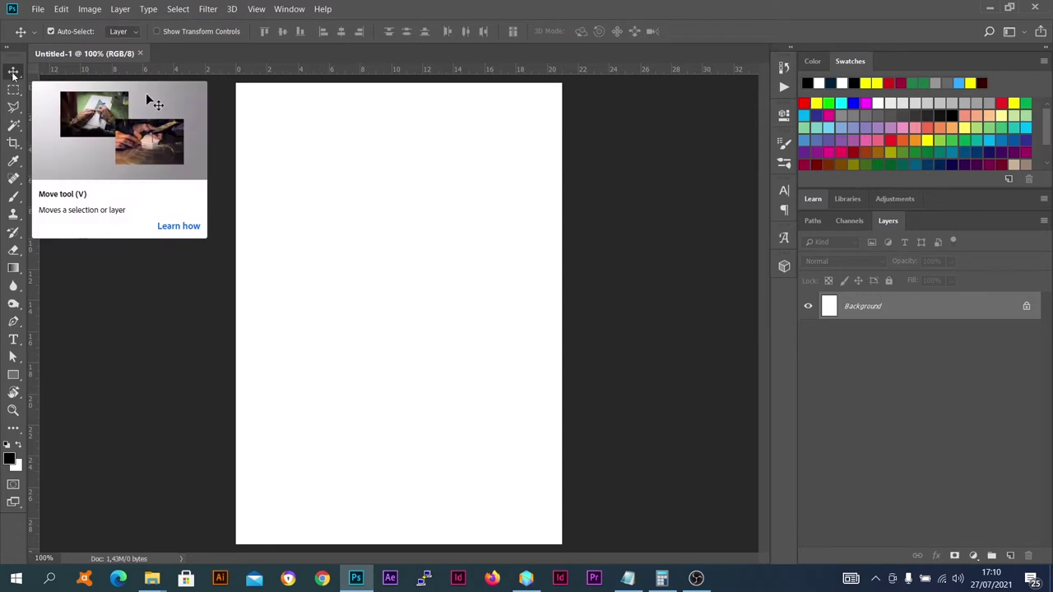
{"action": "left_click_drag", "start_coordinate": [395, 156], "coordinate": [439, 345]}
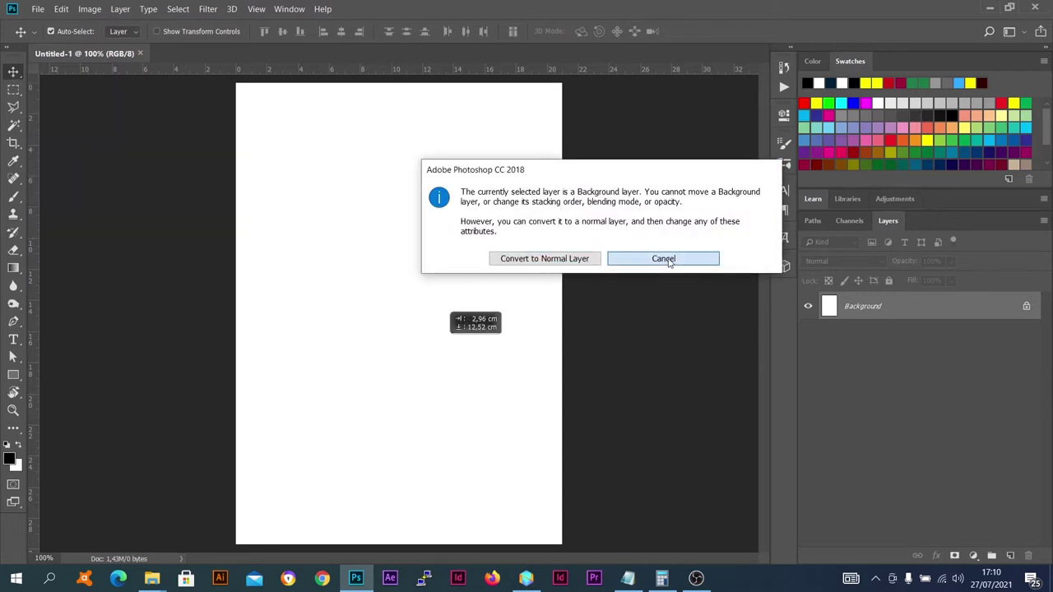
{"action": "left_click", "coordinate": [669, 258]}
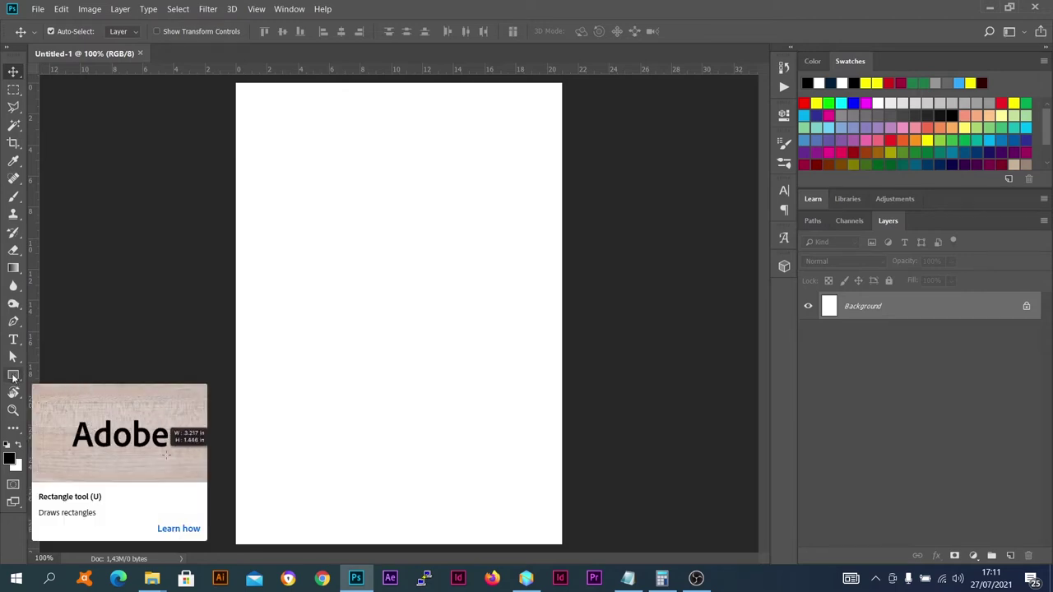
- Draw a black 140 × 140 px rectangle shape near the page's upper left and zoom in
{"action": "left_click", "coordinate": [13, 376]}
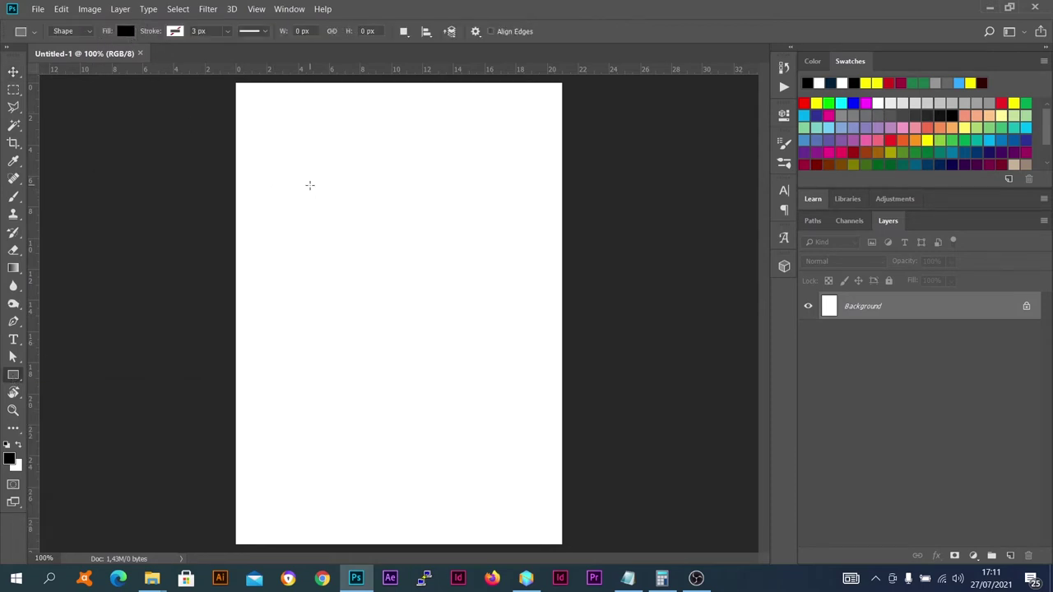
{"action": "left_click_drag", "start_coordinate": [306, 181], "coordinate": [392, 257]}
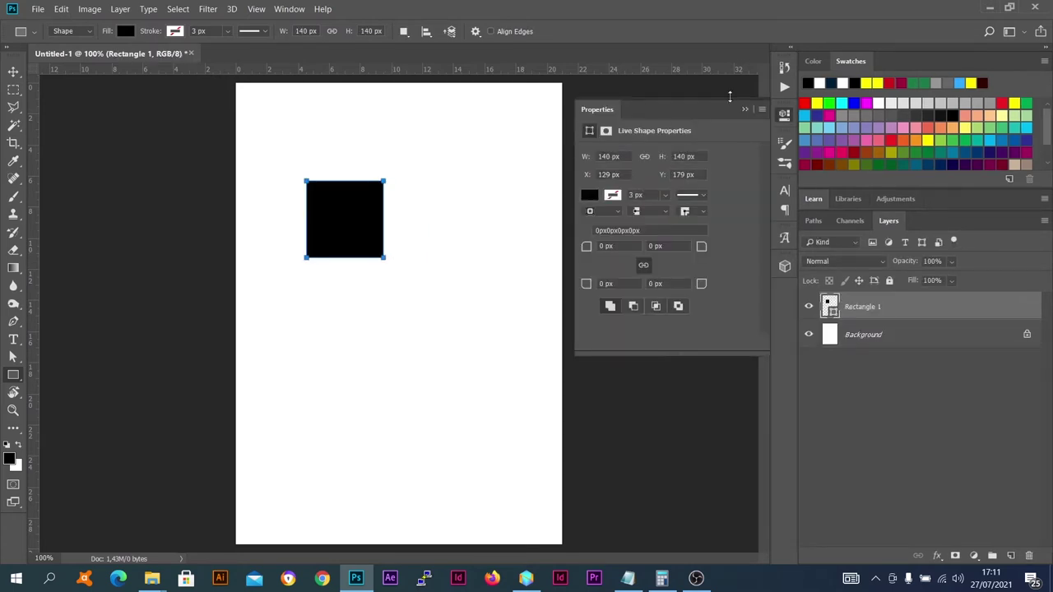
{"action": "left_click", "coordinate": [745, 109]}
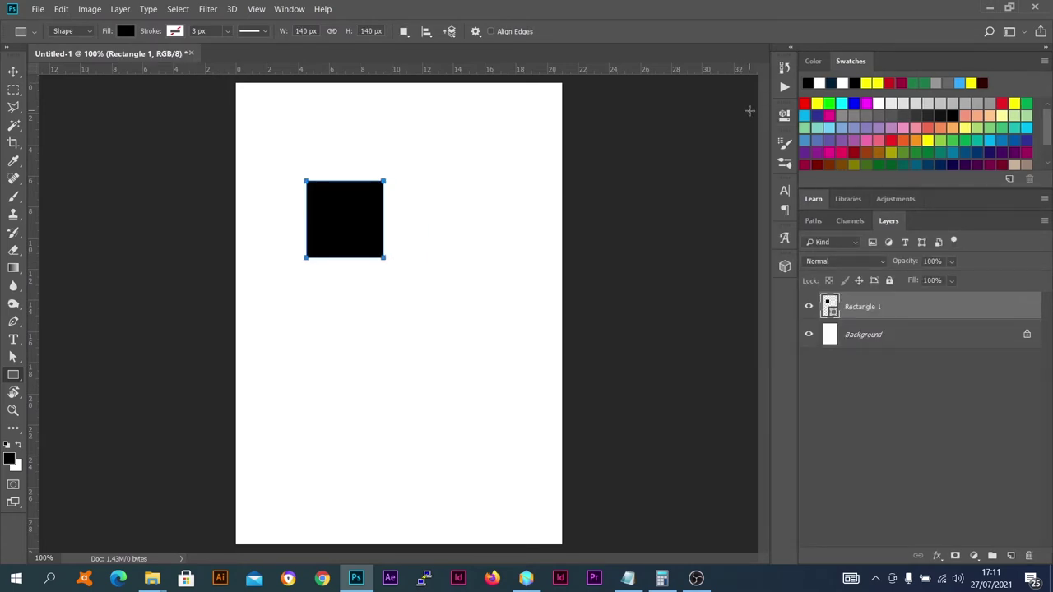
{"action": "left_click", "coordinate": [13, 72]}
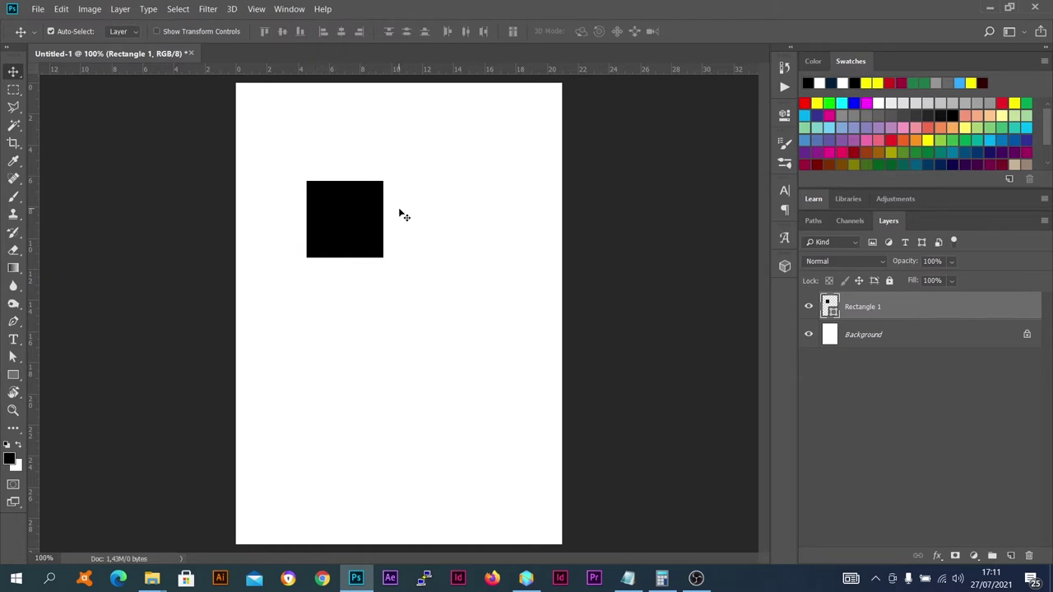
{"action": "scroll", "coordinate": [376, 219], "scroll_direction": "up", "scroll_amount": 5}
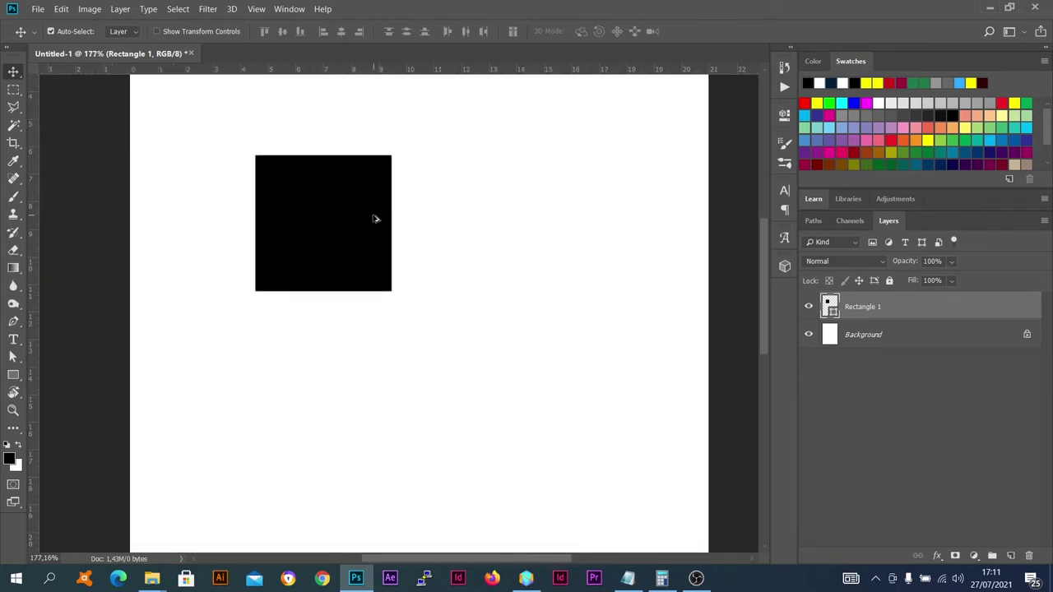
{"action": "scroll", "coordinate": [374, 219], "scroll_direction": "up", "scroll_amount": 2}
{"action": "left_click_drag", "start_coordinate": [409, 287], "coordinate": [378, 300]}
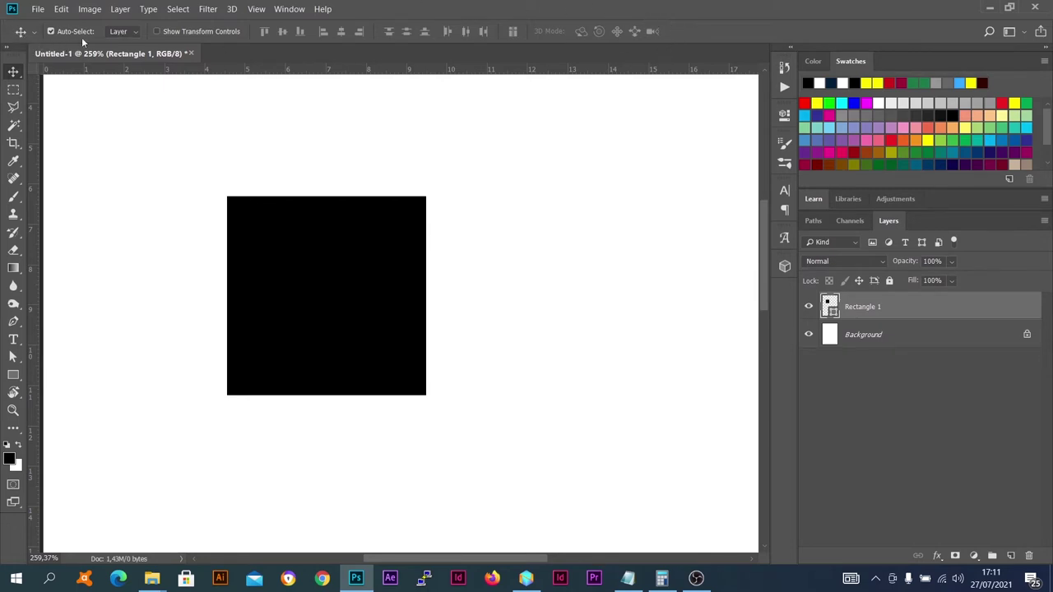
- Drag the black Rectangle 1 square into its final upper-left position on the page
{"action": "left_click_drag", "start_coordinate": [268, 238], "coordinate": [259, 229]}
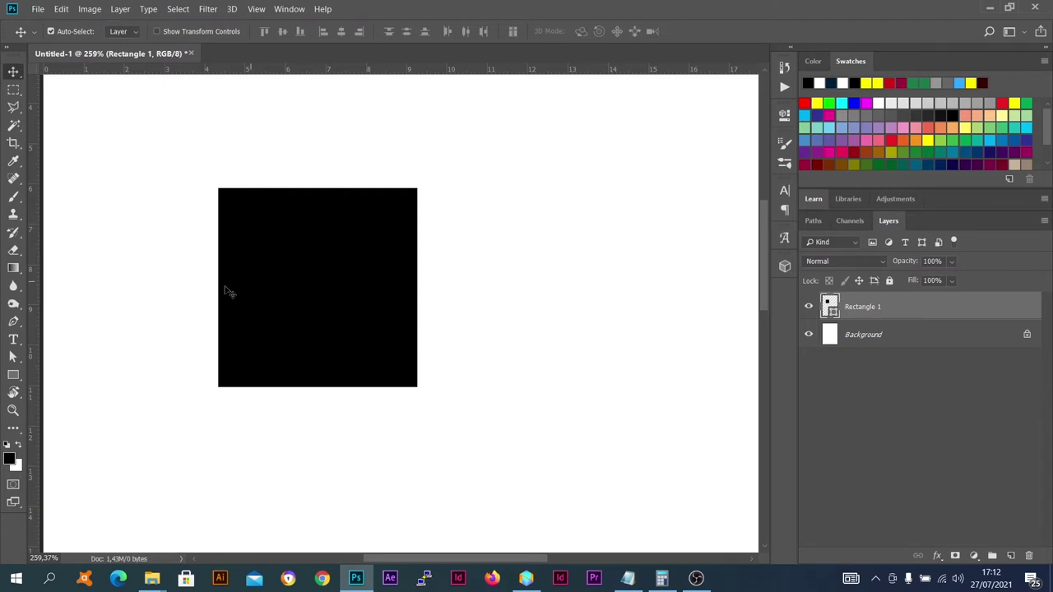
{"action": "scroll", "coordinate": [282, 256], "scroll_direction": "down", "scroll_amount": 1}
{"action": "scroll", "coordinate": [281, 256], "scroll_direction": "down", "scroll_amount": 1}
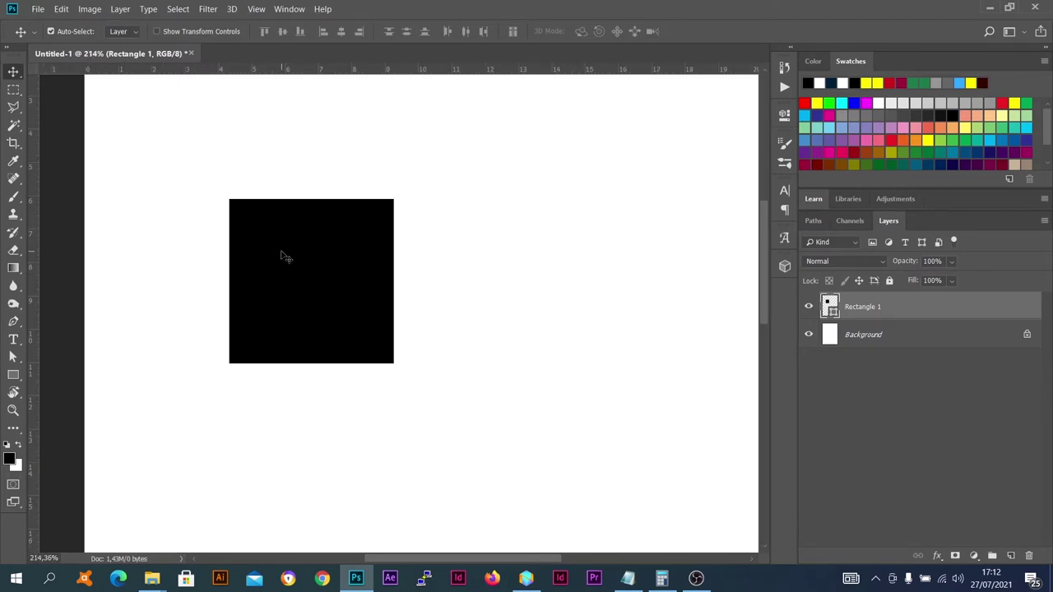
{"action": "mouse_move", "coordinate": [281, 256]}
{"action": "left_mouse_down"}
{"action": "mouse_move", "coordinate": [431, 259]}
{"action": "mouse_move", "coordinate": [360, 333]}
{"action": "mouse_move", "coordinate": [300, 209]}
{"action": "left_mouse_up"}
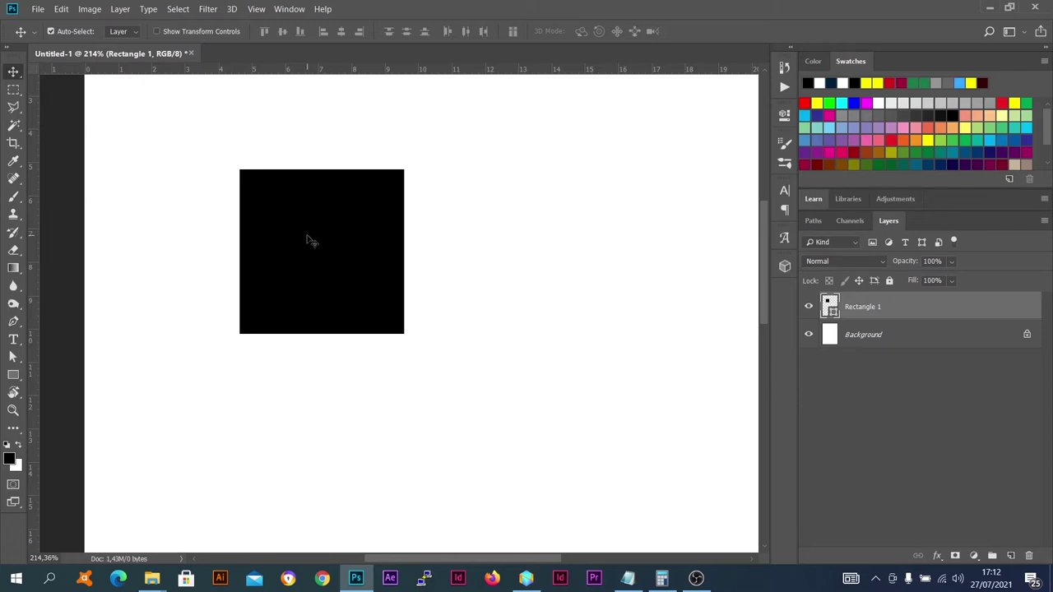
{"action": "left_click_drag", "start_coordinate": [307, 238], "coordinate": [329, 230]}
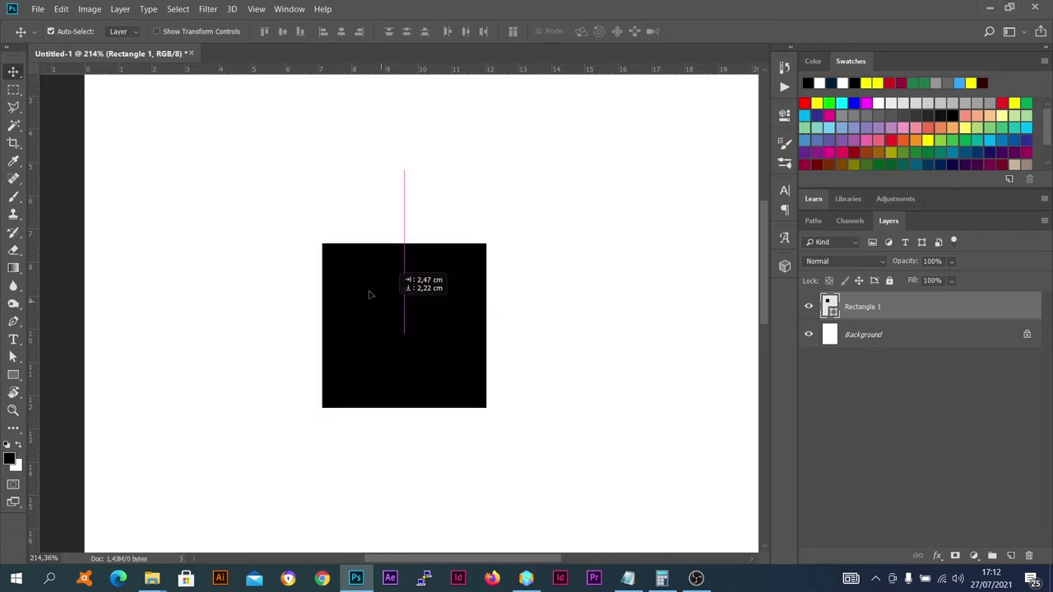
{"action": "left_click_drag", "start_coordinate": [329, 230], "coordinate": [340, 241]}
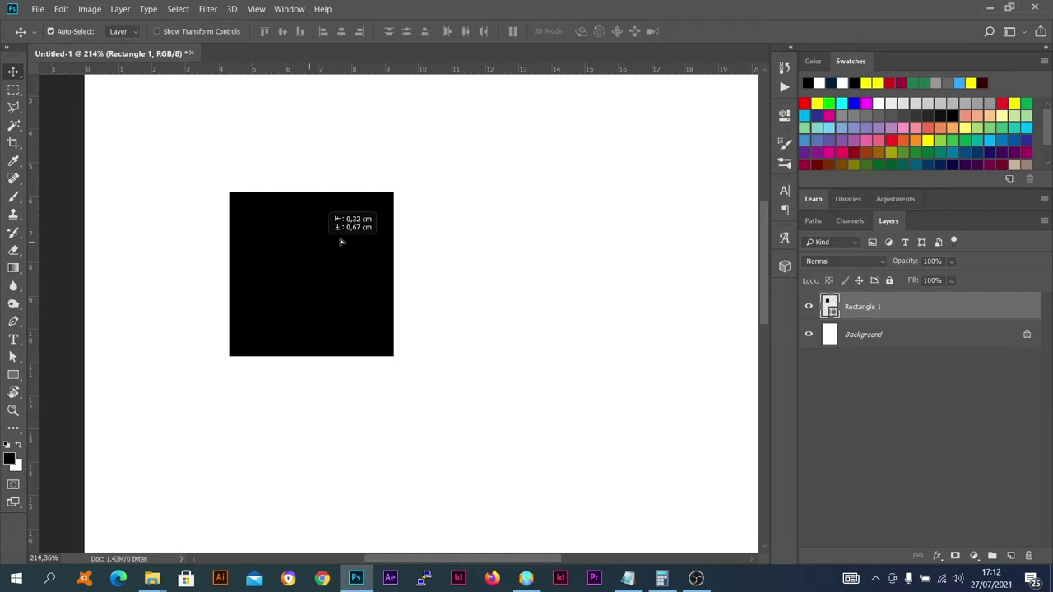
{"action": "left_click_drag", "start_coordinate": [341, 241], "coordinate": [302, 238]}
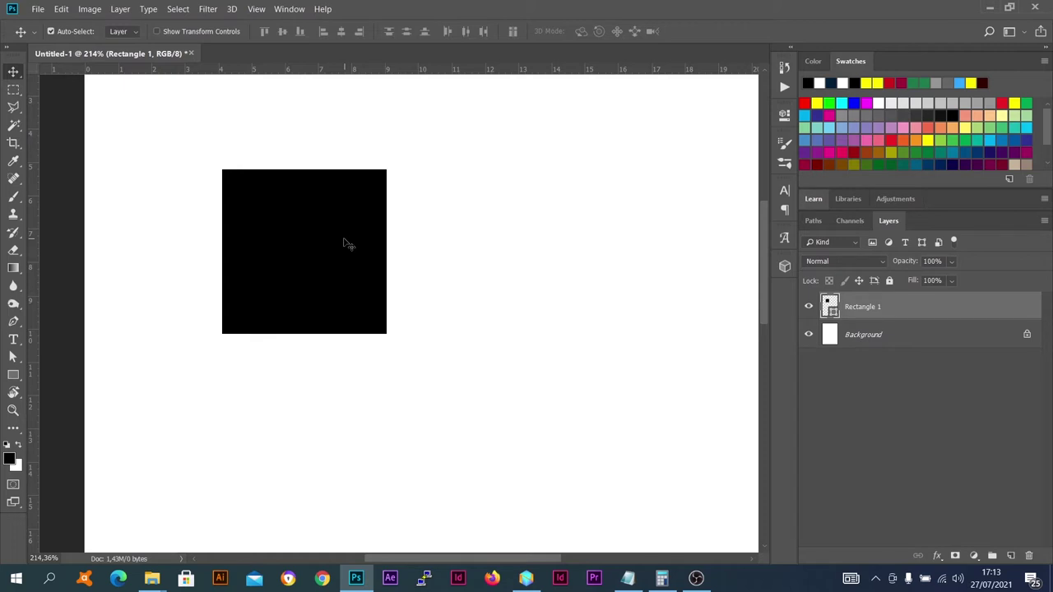
{"action": "left_click_drag", "start_coordinate": [344, 242], "coordinate": [345, 219]}
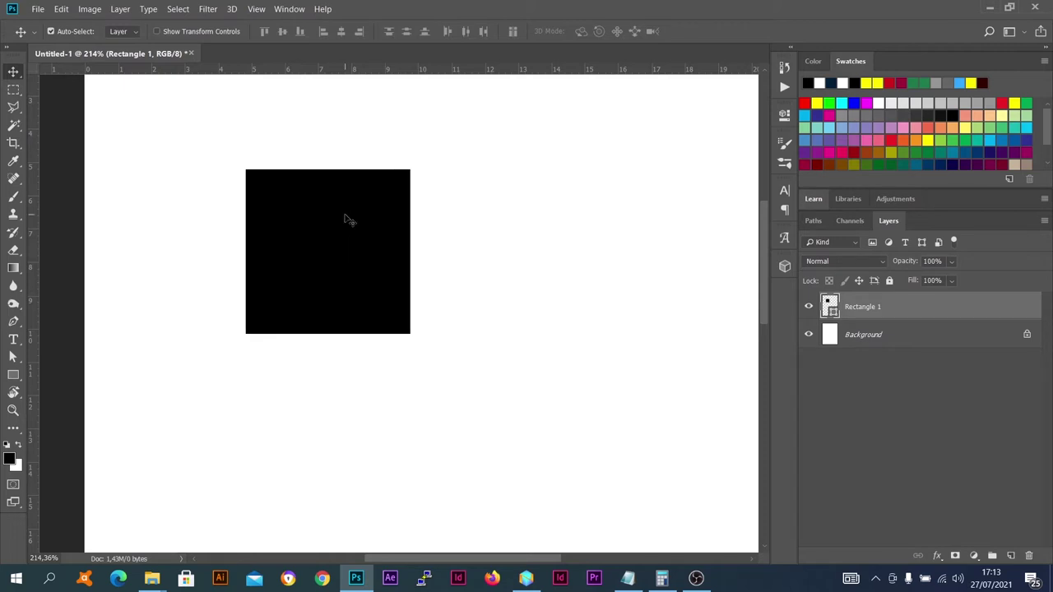
{"action": "left_click_drag", "start_coordinate": [346, 219], "coordinate": [315, 228]}
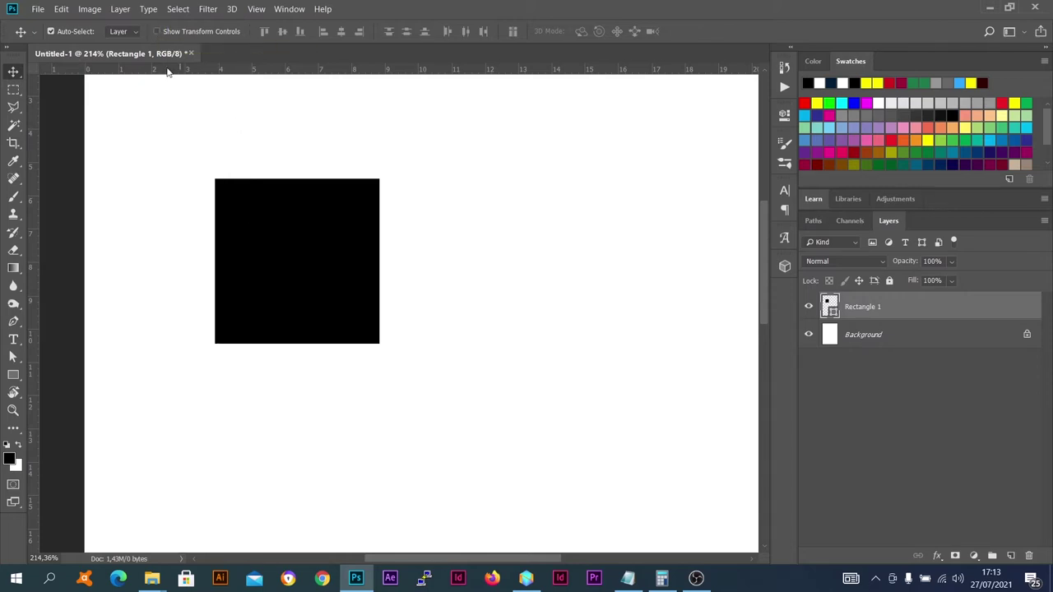
- Turn on Show Transform Controls for the black square and zoom in
{"action": "left_click", "coordinate": [156, 31]}
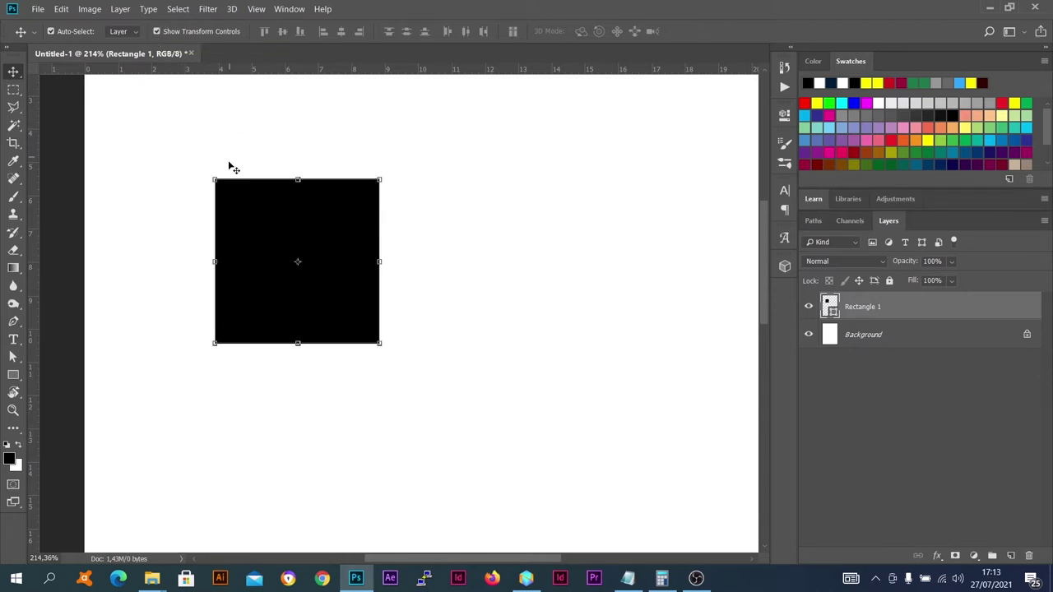
{"action": "scroll", "coordinate": [229, 204], "scroll_direction": "up", "scroll_amount": 2}
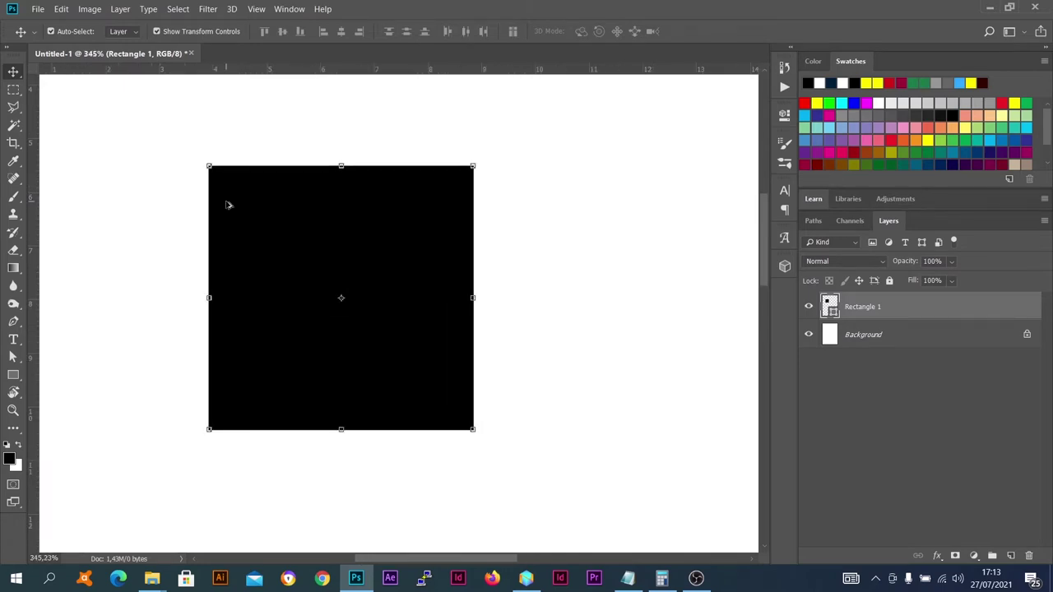
{"action": "scroll", "coordinate": [228, 205], "scroll_direction": "up", "scroll_amount": 1}
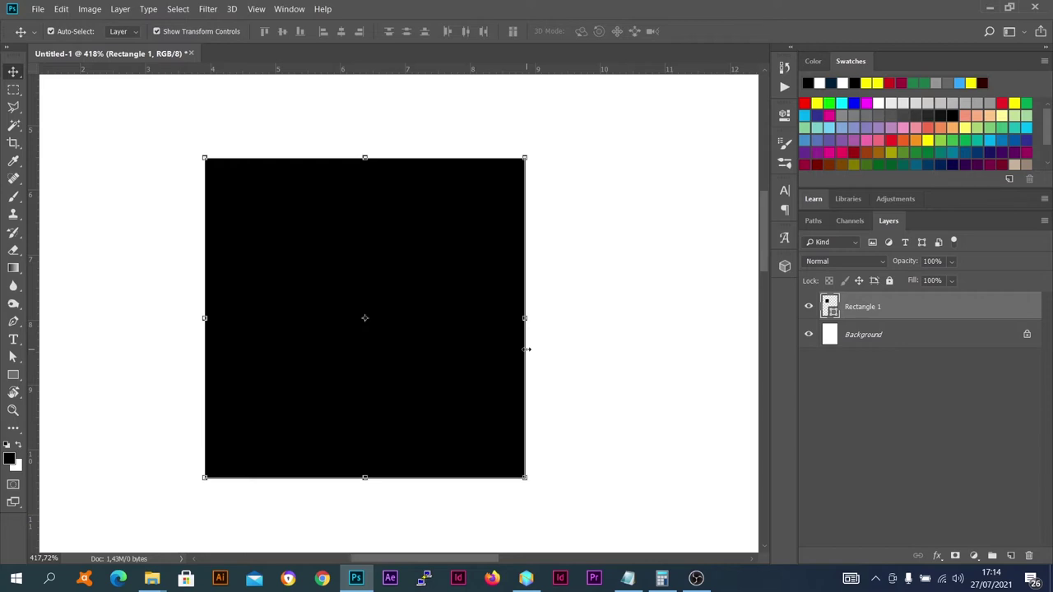
- Free-transform the square to 110.71% width and 99.29% height by dragging its edges
{"action": "mouse_move", "coordinate": [526, 349]}
{"action": "left_mouse_down"}
{"action": "mouse_move", "coordinate": [594, 324]}
{"action": "mouse_move", "coordinate": [525, 331]}
{"action": "left_mouse_up"}
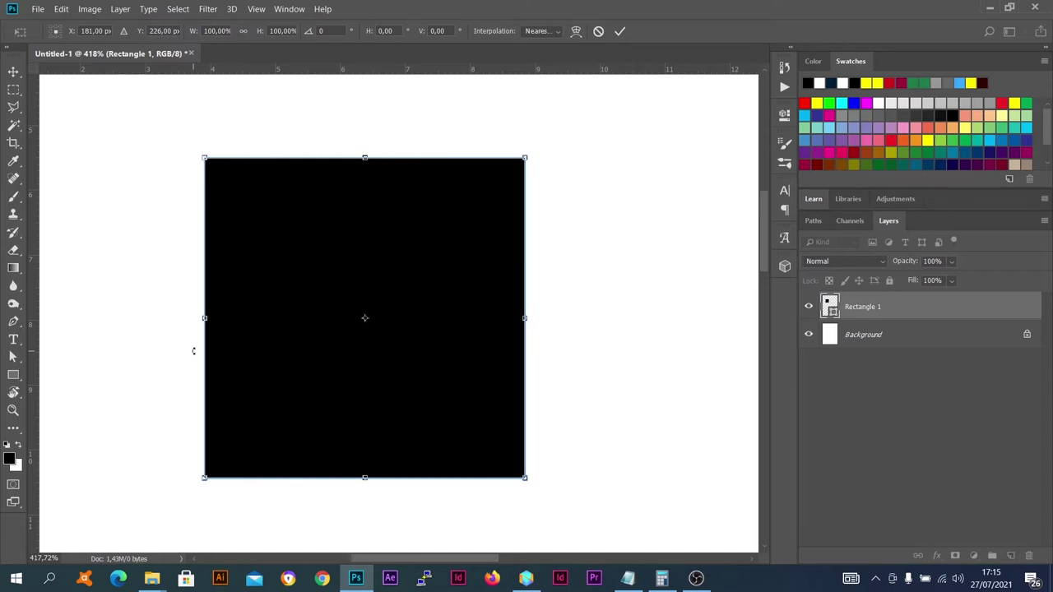
{"action": "left_click_drag", "start_coordinate": [193, 351], "coordinate": [159, 352]}
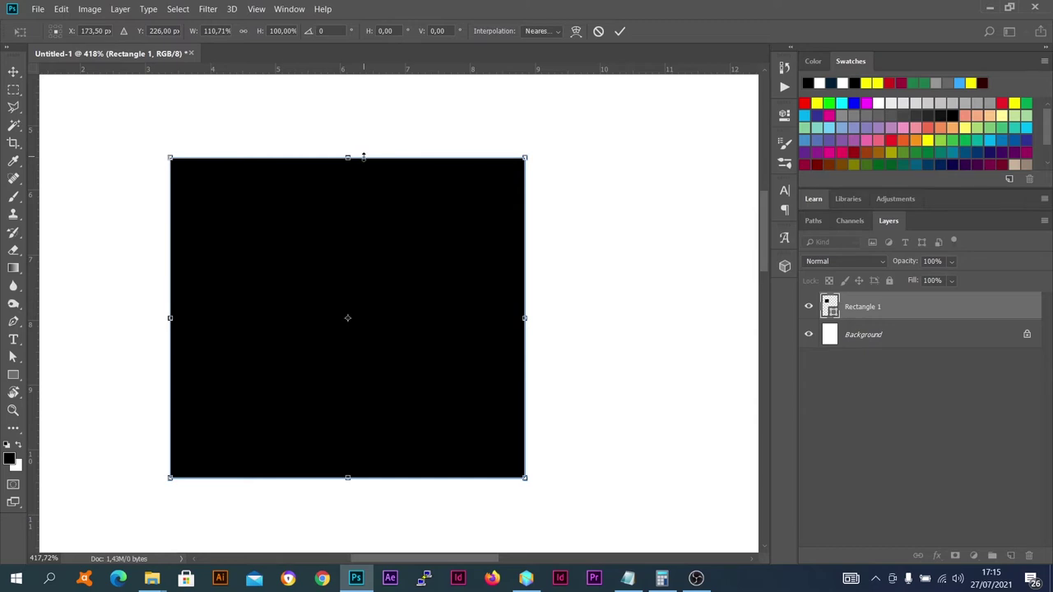
{"action": "left_click_drag", "start_coordinate": [363, 156], "coordinate": [375, 106]}
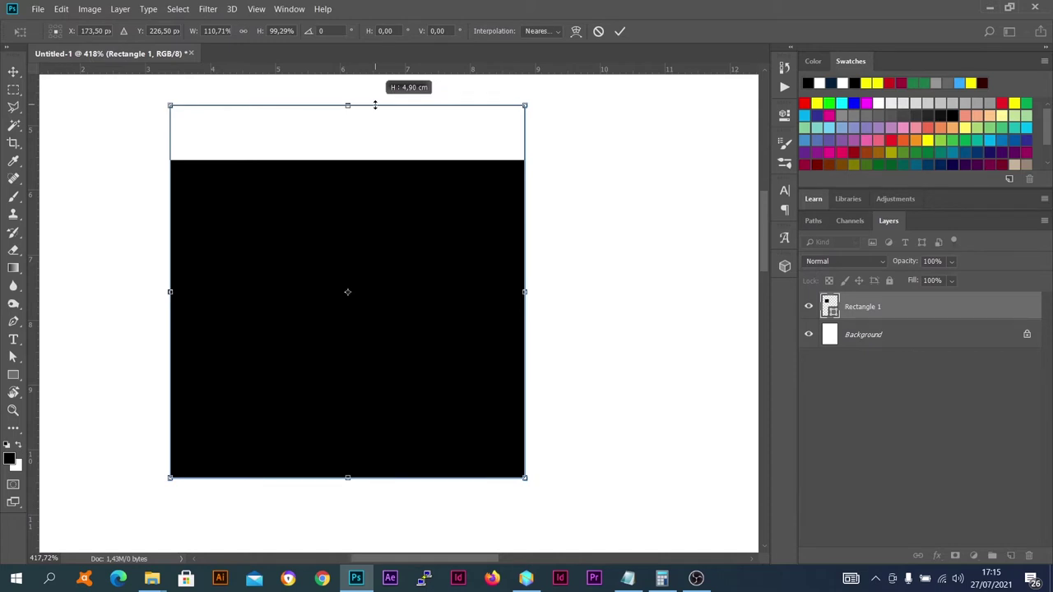
{"action": "left_click_drag", "start_coordinate": [375, 105], "coordinate": [375, 148]}
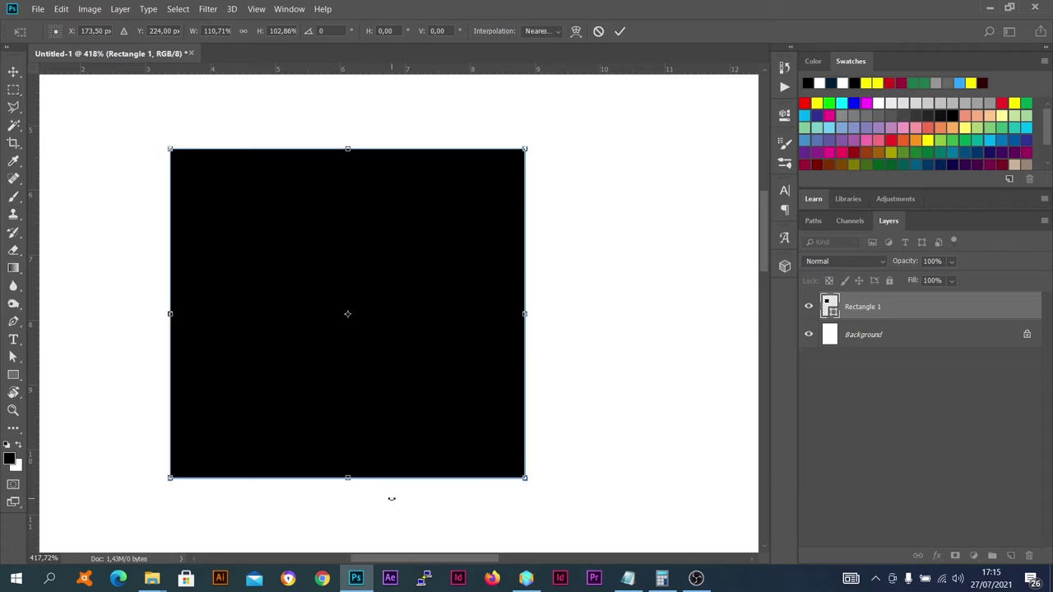
{"action": "left_click_drag", "start_coordinate": [391, 499], "coordinate": [389, 488]}
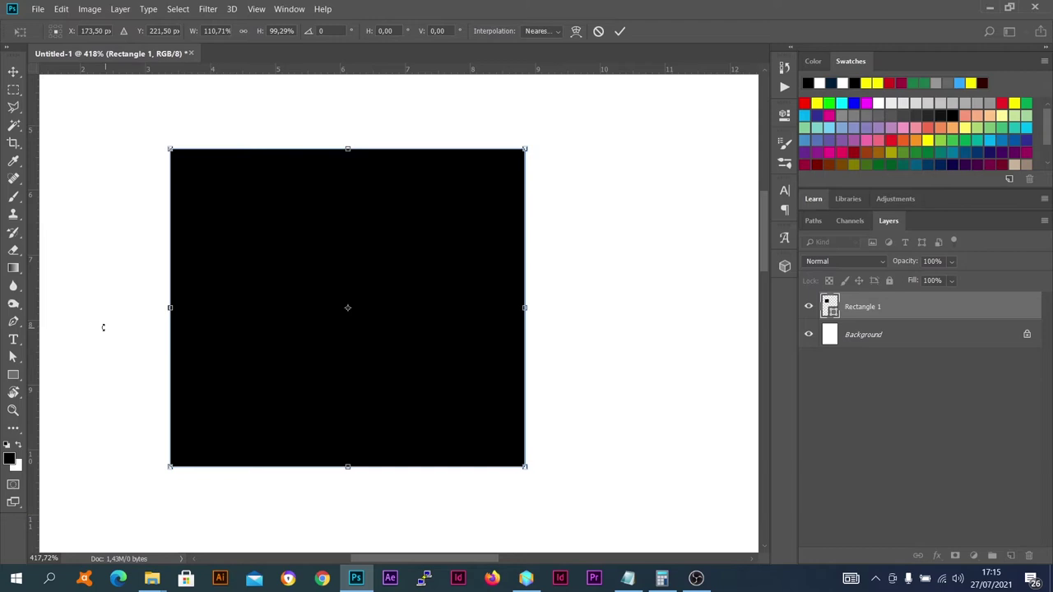
- Commit the pending transform on Rectangle 1
{"action": "key", "text": "Return"}
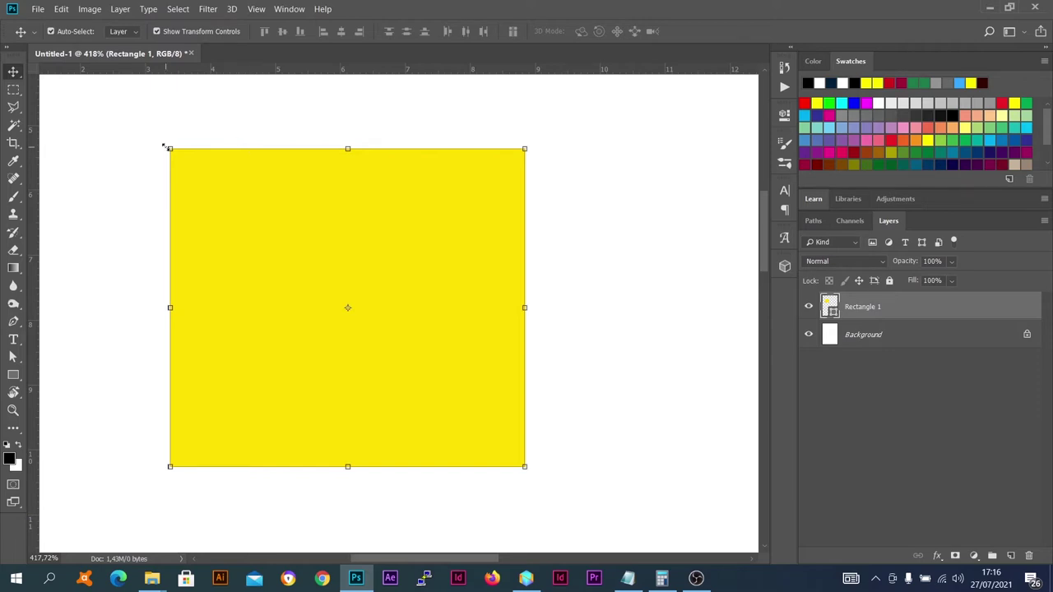
- Scale the yellow rectangle down to 65.16% × 66.19%, about 3.56 × 3.25 cm
{"action": "scroll", "coordinate": [169, 148], "scroll_direction": "up", "scroll_amount": 1}
{"action": "scroll", "coordinate": [169, 147], "scroll_direction": "up", "scroll_amount": 1}
{"action": "scroll", "coordinate": [169, 148], "scroll_direction": "down", "scroll_amount": 1}
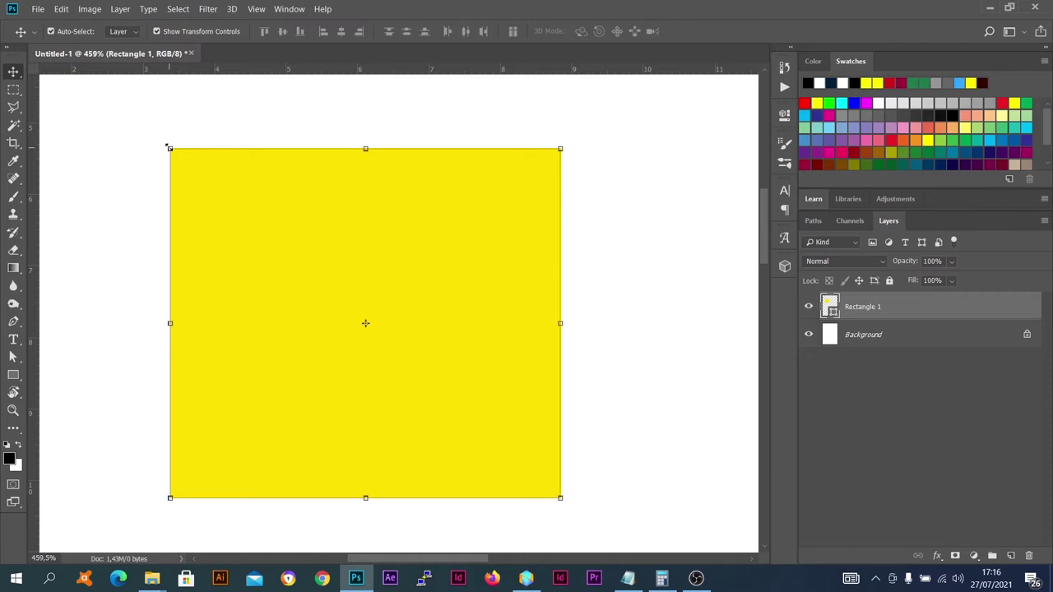
{"action": "mouse_move", "coordinate": [169, 147]}
{"action": "left_mouse_down"}
{"action": "mouse_move", "coordinate": [162, 160]}
{"action": "mouse_move", "coordinate": [189, 191]}
{"action": "left_mouse_up"}
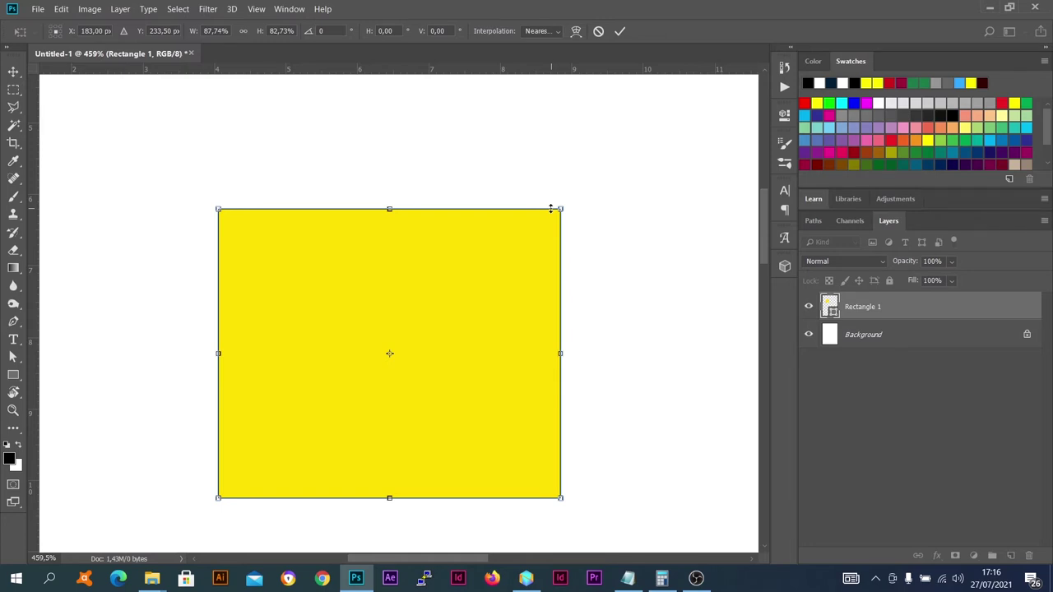
{"action": "left_click_drag", "start_coordinate": [551, 209], "coordinate": [204, 388]}
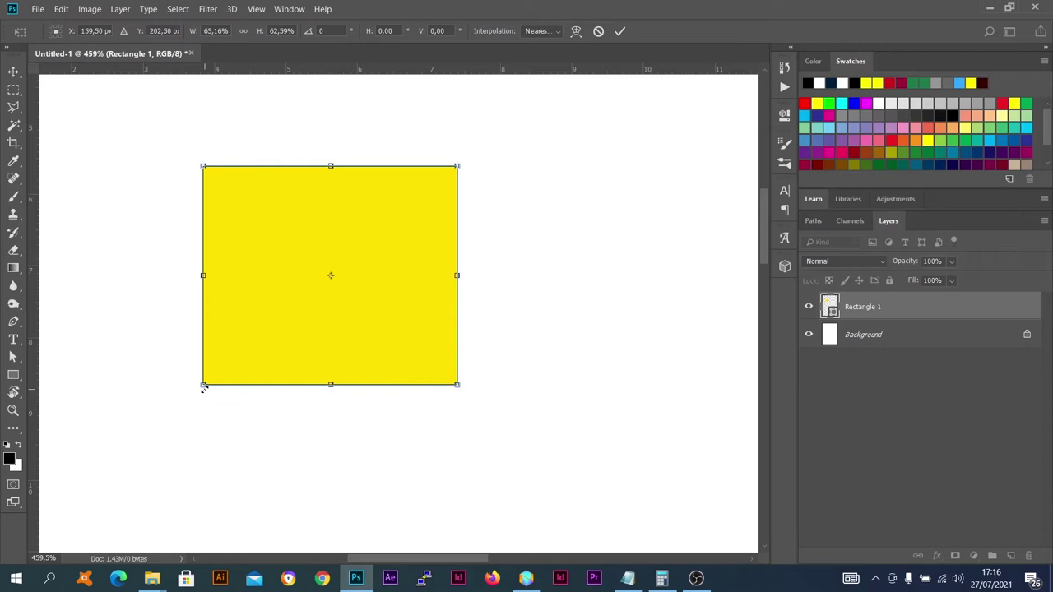
{"action": "mouse_move", "coordinate": [457, 166]}
{"action": "left_mouse_down"}
{"action": "mouse_move", "coordinate": [469, 153]}
{"action": "mouse_move", "coordinate": [458, 155]}
{"action": "left_mouse_up"}
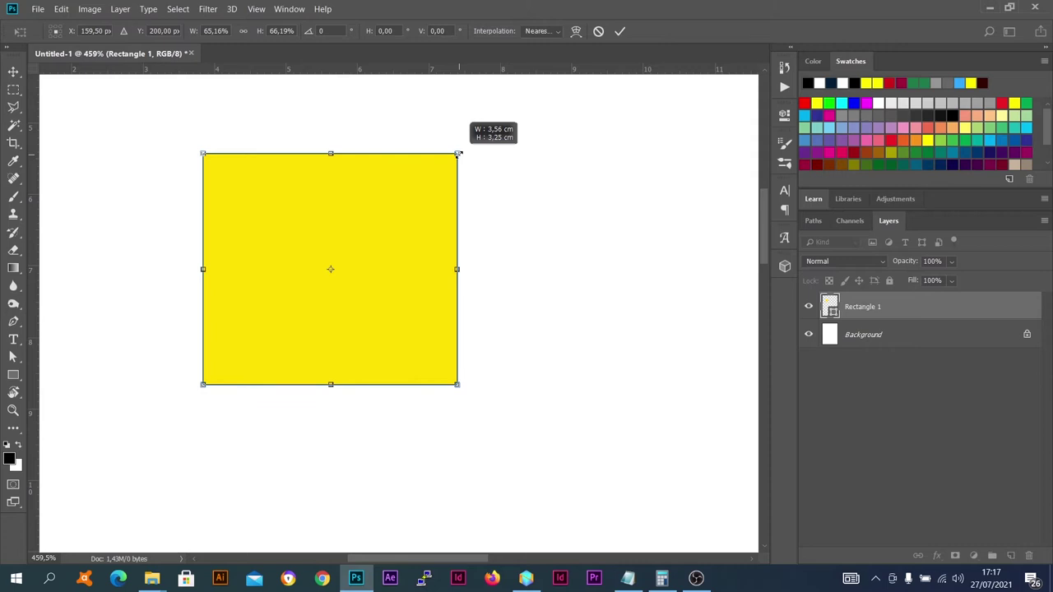
- Resize the yellow rectangle from its centre to 58.71% width and 64.03% height
{"action": "mouse_move", "coordinate": [458, 153]}
{"action": "left_mouse_down"}
{"action": "mouse_move", "coordinate": [496, 334]}
{"action": "mouse_move", "coordinate": [432, 162]}
{"action": "left_mouse_up"}
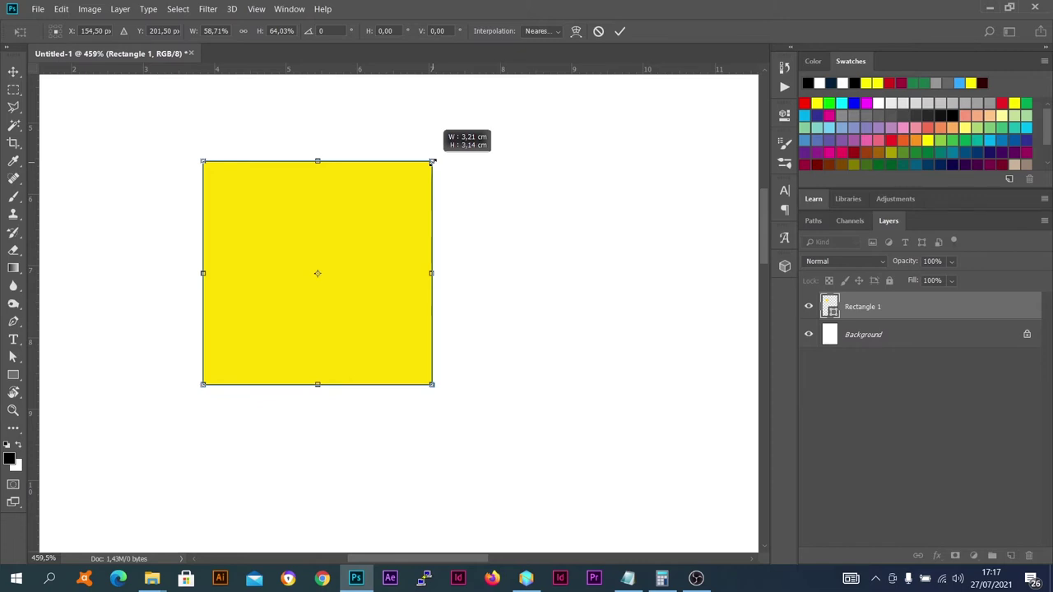
{"action": "left_click_drag", "start_coordinate": [432, 161], "coordinate": [494, 211]}
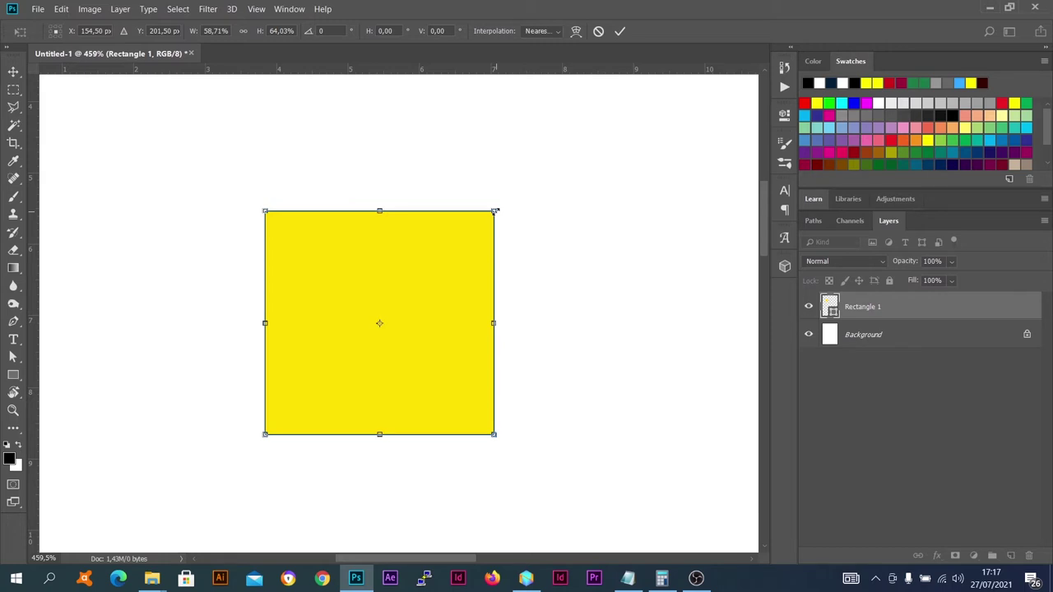
{"action": "left_click_drag", "start_coordinate": [495, 211], "coordinate": [505, 199]}
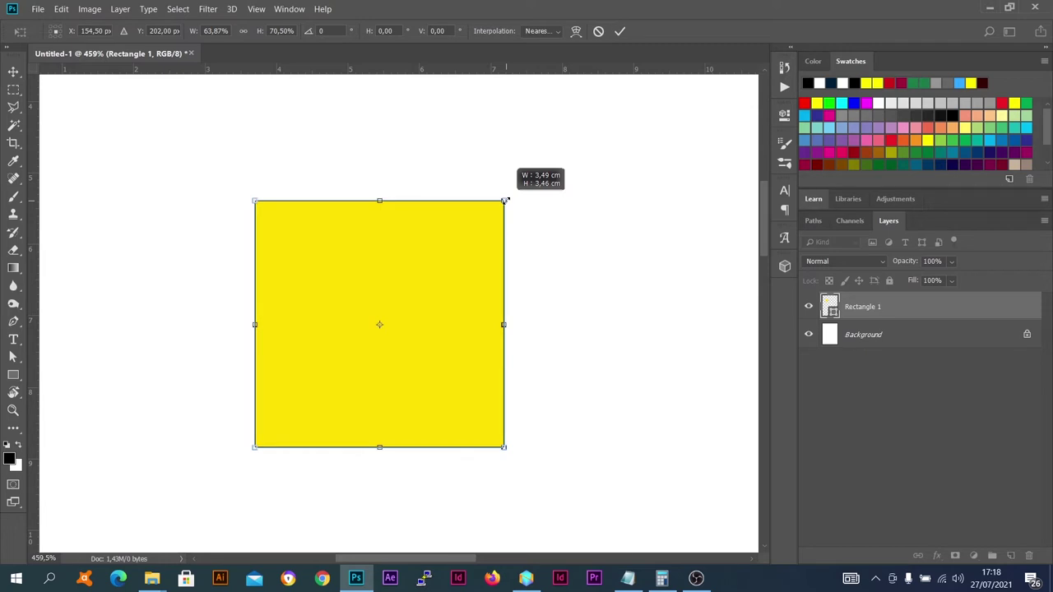
{"action": "left_click_drag", "start_coordinate": [505, 200], "coordinate": [565, 170]}
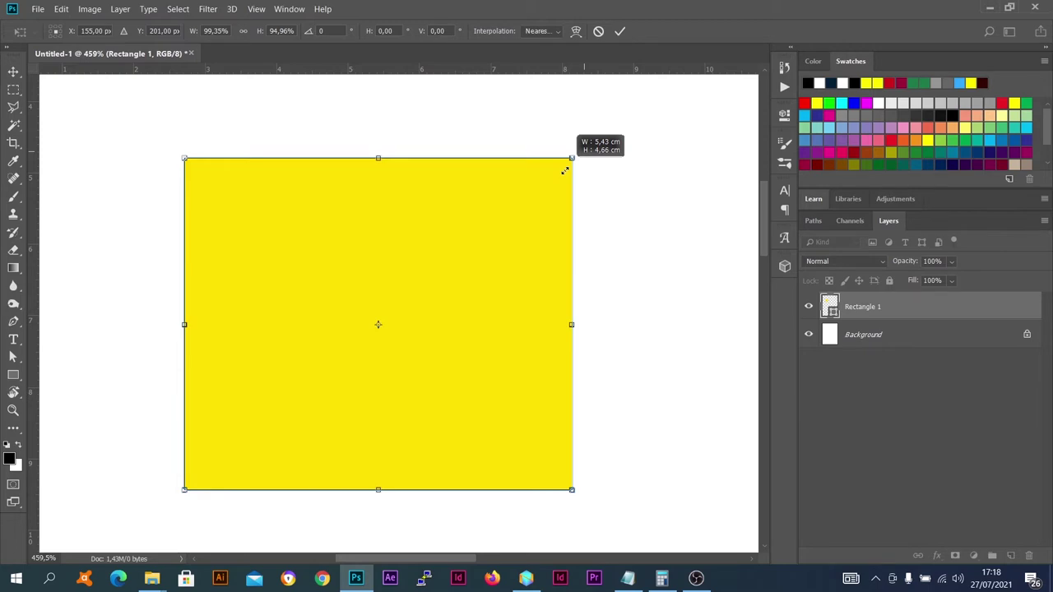
{"action": "left_click_drag", "start_coordinate": [564, 170], "coordinate": [486, 223]}
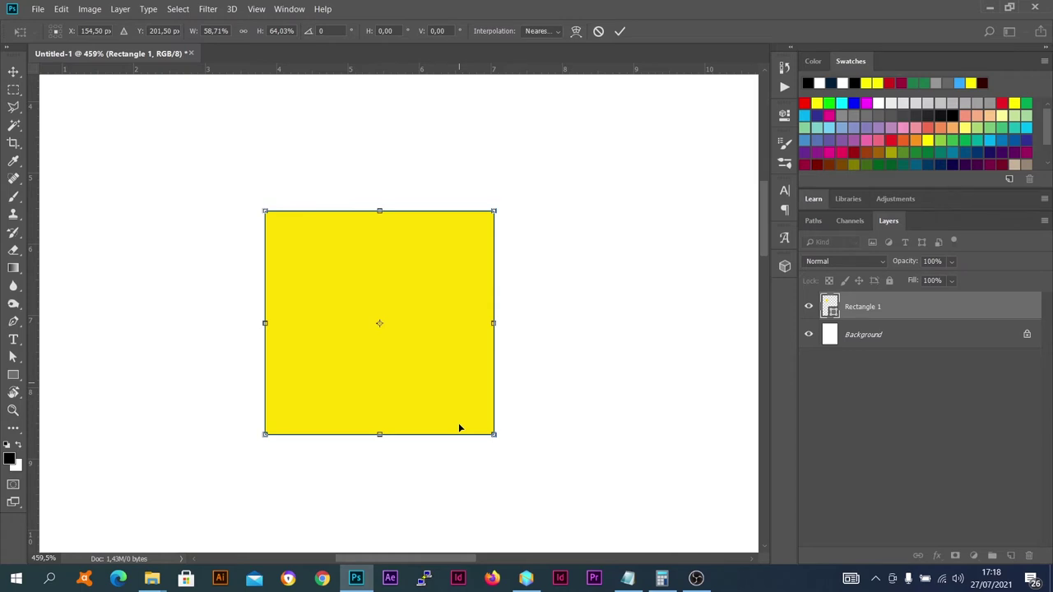
- Scale the rectangle proportionally from its centre to about 3.53 × 3.42 cm (64.52% × 69.78%)
{"action": "key", "text": "alt+shift"}
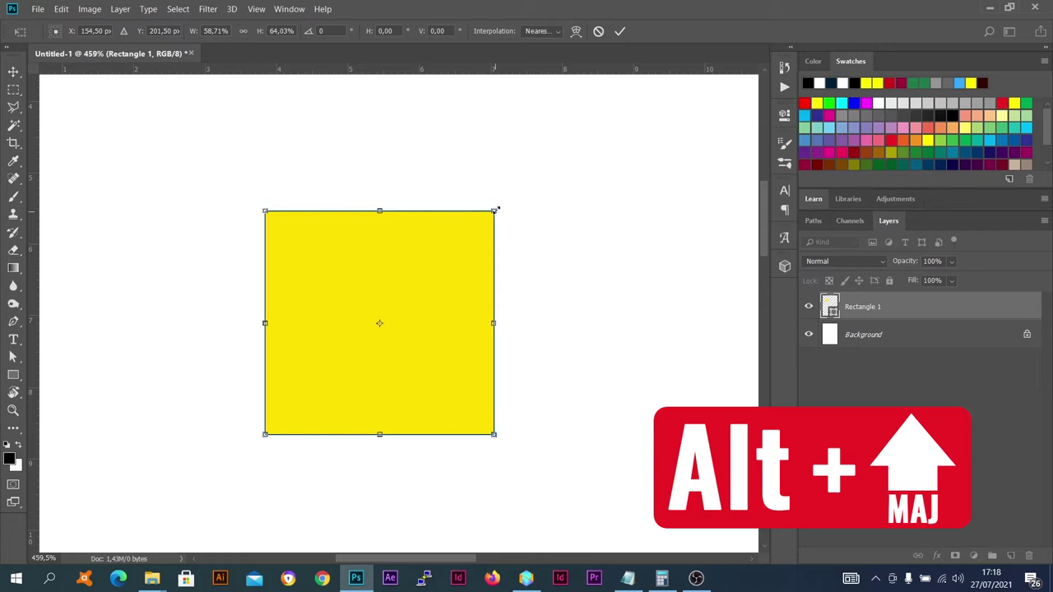
{"action": "left_click_drag", "start_coordinate": [493, 210], "coordinate": [590, 157]}
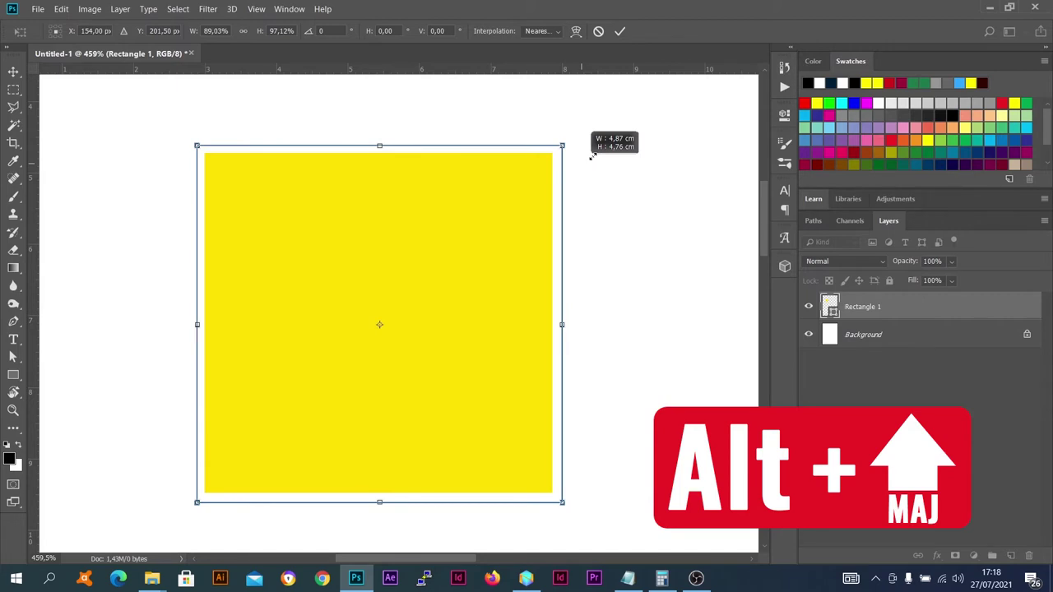
{"action": "mouse_move", "coordinate": [590, 157]}
{"action": "left_mouse_down"}
{"action": "mouse_move", "coordinate": [552, 212]}
{"action": "mouse_move", "coordinate": [611, 164]}
{"action": "mouse_move", "coordinate": [465, 280]}
{"action": "mouse_move", "coordinate": [590, 190]}
{"action": "left_mouse_up"}
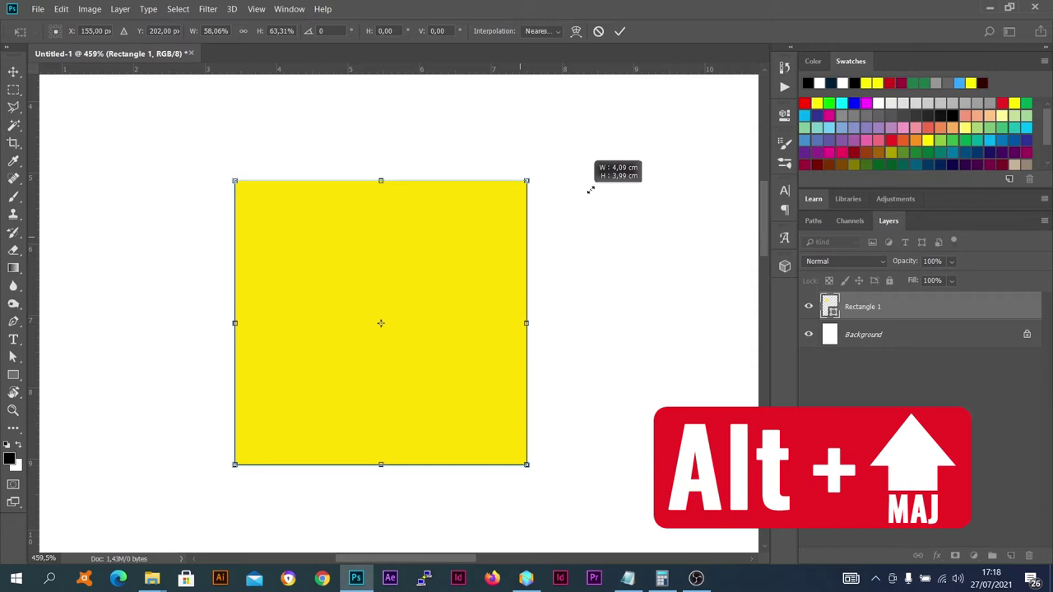
{"action": "mouse_move", "coordinate": [589, 190]}
{"action": "left_mouse_down"}
{"action": "mouse_move", "coordinate": [460, 280]}
{"action": "mouse_move", "coordinate": [603, 152]}
{"action": "mouse_move", "coordinate": [585, 152]}
{"action": "mouse_move", "coordinate": [510, 226]}
{"action": "left_mouse_up"}
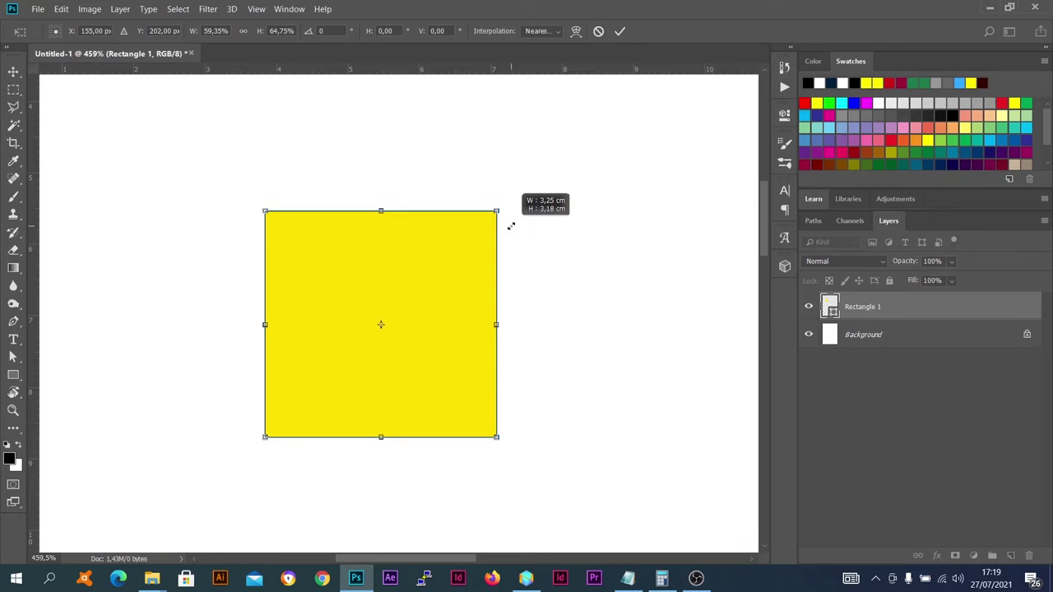
{"action": "left_click_drag", "start_coordinate": [510, 226], "coordinate": [509, 208]}
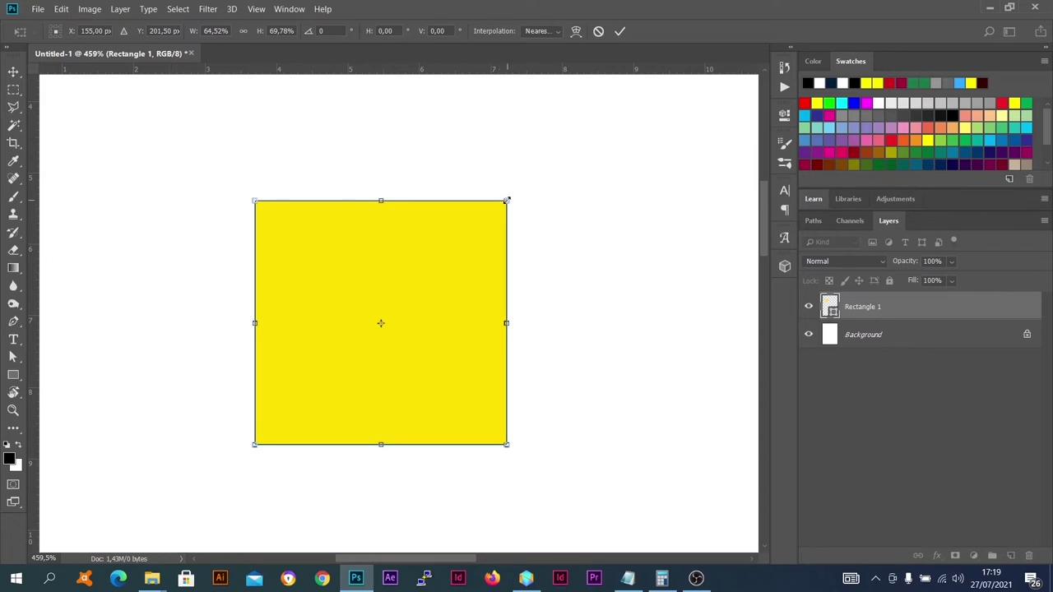
- Resize the rectangle from its centre into a near-square at 78.06% width, 82.73% height
{"action": "key", "text": "alt"}
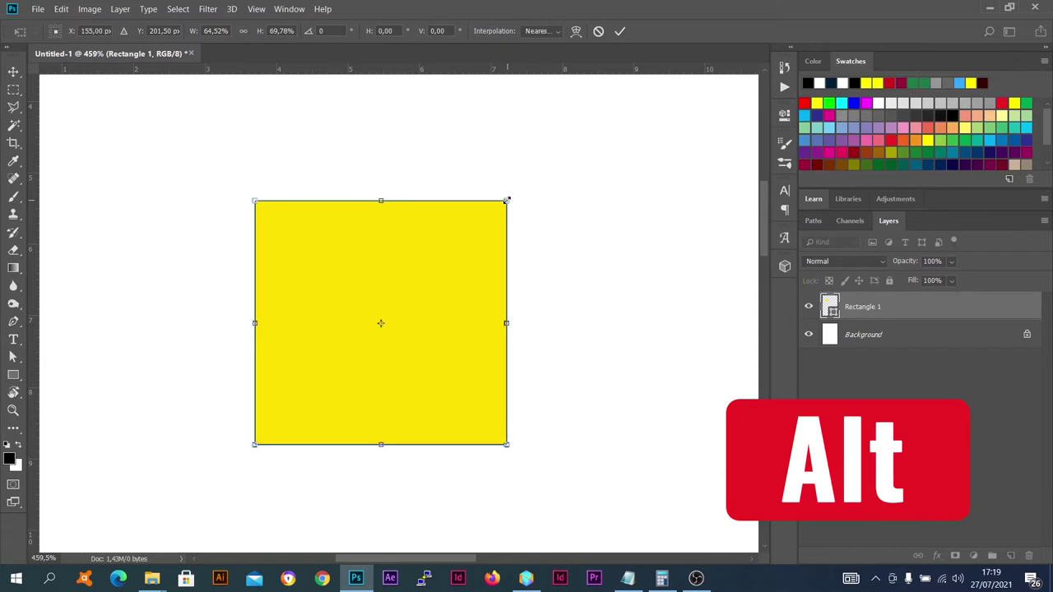
{"action": "left_click_drag", "start_coordinate": [507, 200], "coordinate": [700, 155]}
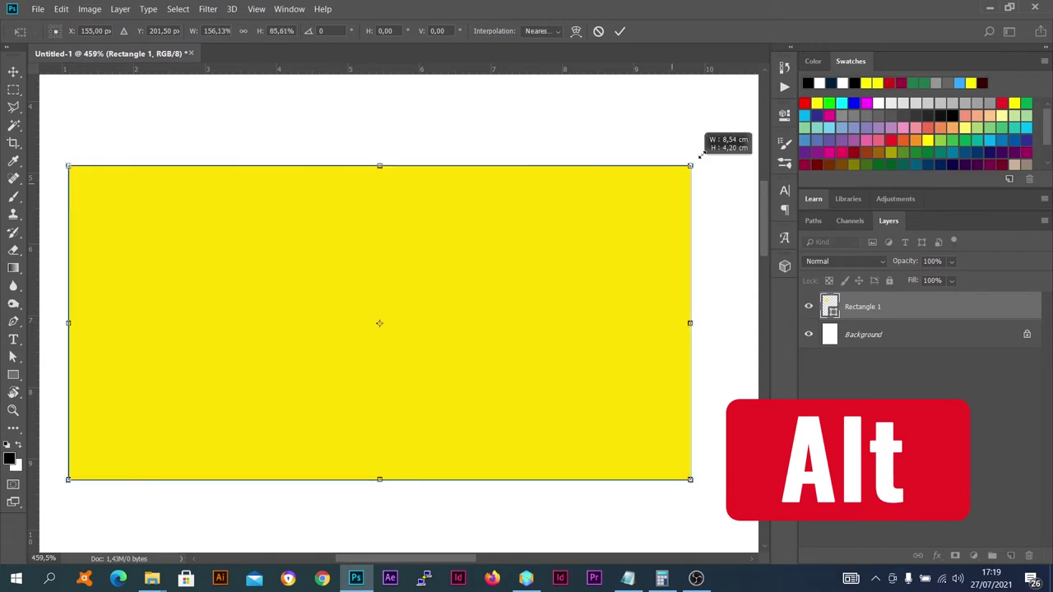
{"action": "mouse_move", "coordinate": [701, 154]}
{"action": "left_mouse_down"}
{"action": "mouse_move", "coordinate": [411, 226]}
{"action": "mouse_move", "coordinate": [607, 258]}
{"action": "left_mouse_up"}
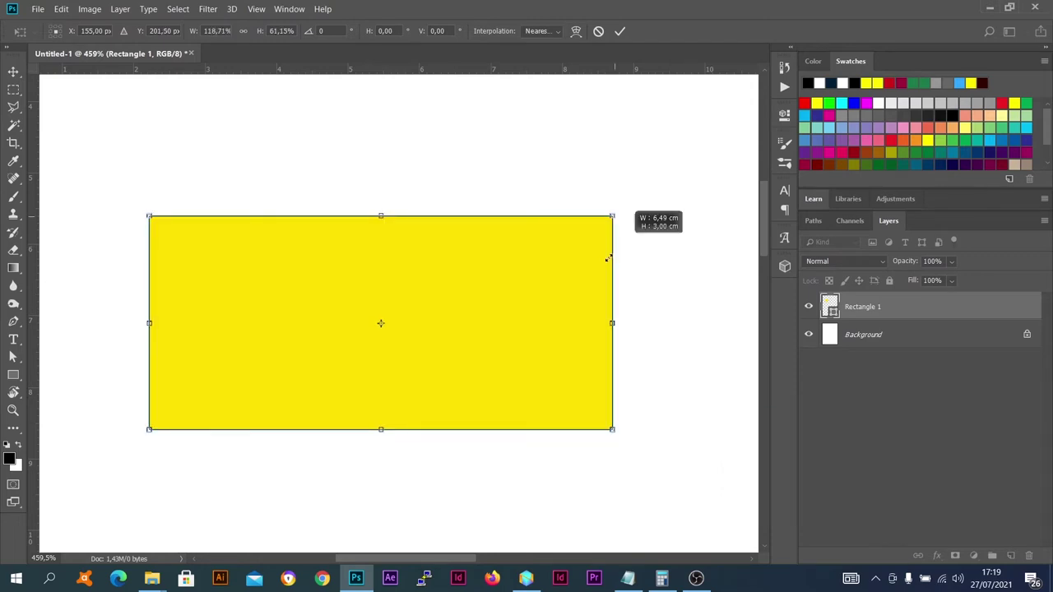
{"action": "mouse_move", "coordinate": [608, 259]}
{"action": "left_mouse_down"}
{"action": "mouse_move", "coordinate": [518, 172]}
{"action": "mouse_move", "coordinate": [542, 177]}
{"action": "left_mouse_up"}
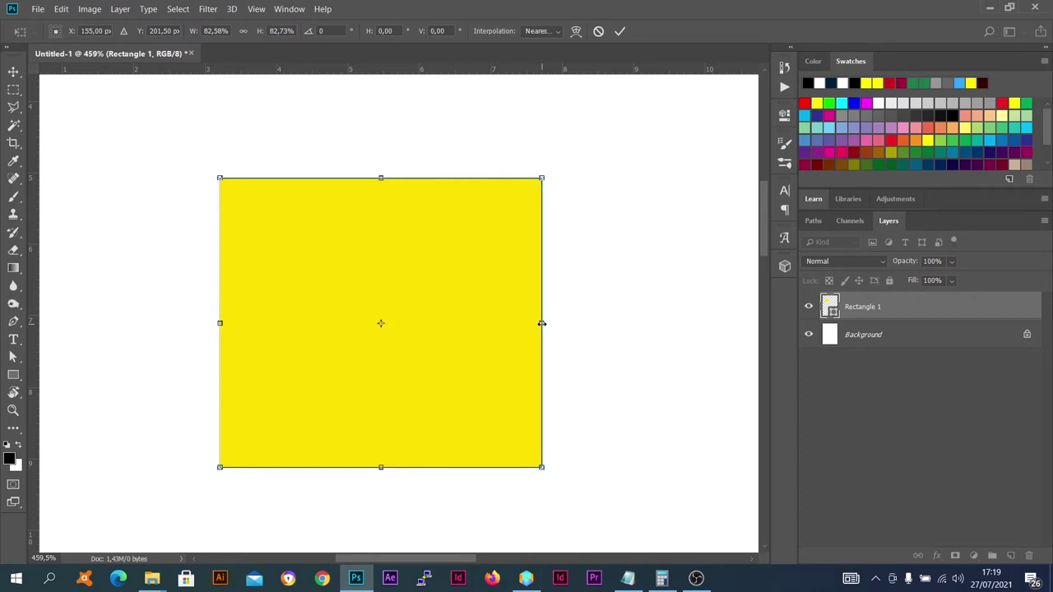
{"action": "left_click_drag", "start_coordinate": [541, 323], "coordinate": [523, 323]}
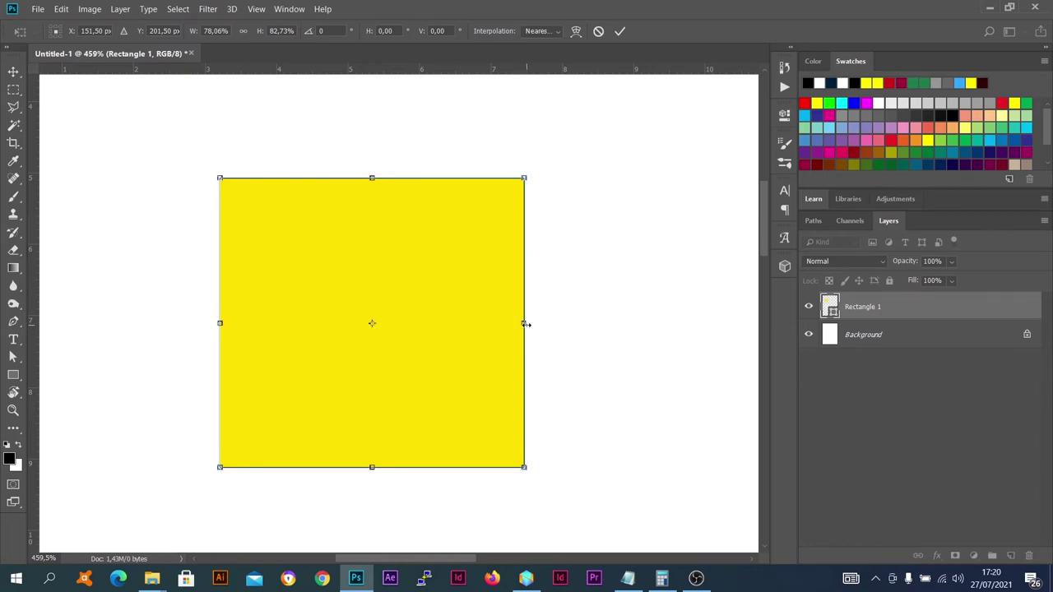
- Alt-drag the right and top handles to make the rectangle 121.29% wide and 85.61% tall
{"action": "mouse_move", "coordinate": [525, 324]}
{"action": "left_mouse_down"}
{"action": "mouse_move", "coordinate": [385, 329]}
{"action": "mouse_move", "coordinate": [701, 319]}
{"action": "mouse_move", "coordinate": [483, 318]}
{"action": "mouse_move", "coordinate": [608, 320]}
{"action": "left_mouse_up"}
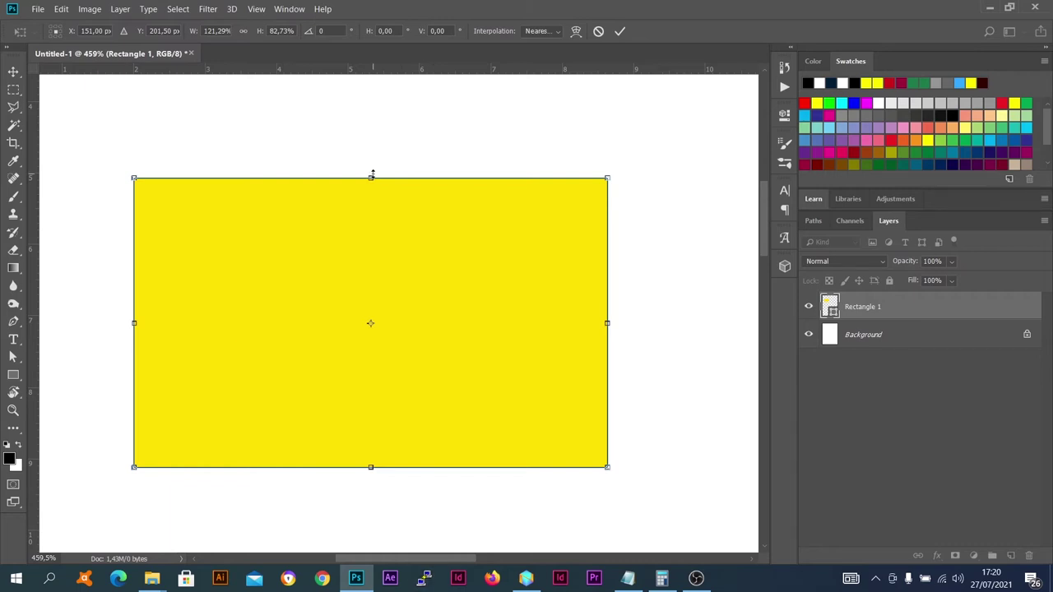
{"action": "mouse_move", "coordinate": [372, 175]}
{"action": "left_mouse_down"}
{"action": "mouse_move", "coordinate": [388, 292]}
{"action": "mouse_move", "coordinate": [416, 168]}
{"action": "left_mouse_up"}
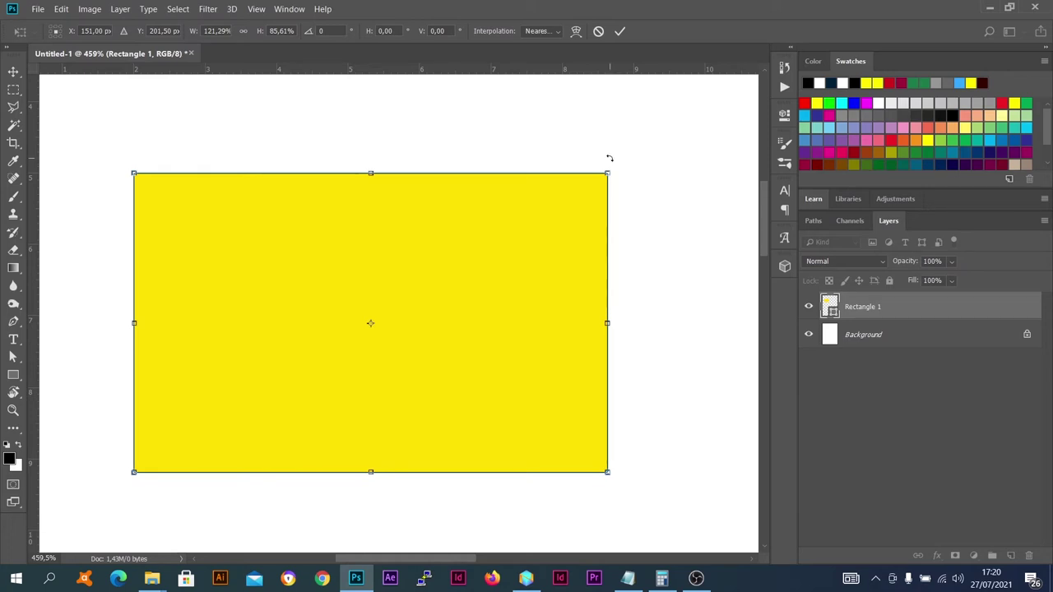
- Try rotating, enlarging and shifting the rectangle, then discard the whole transform
{"action": "scroll", "coordinate": [608, 157], "scroll_direction": "down", "scroll_amount": 4}
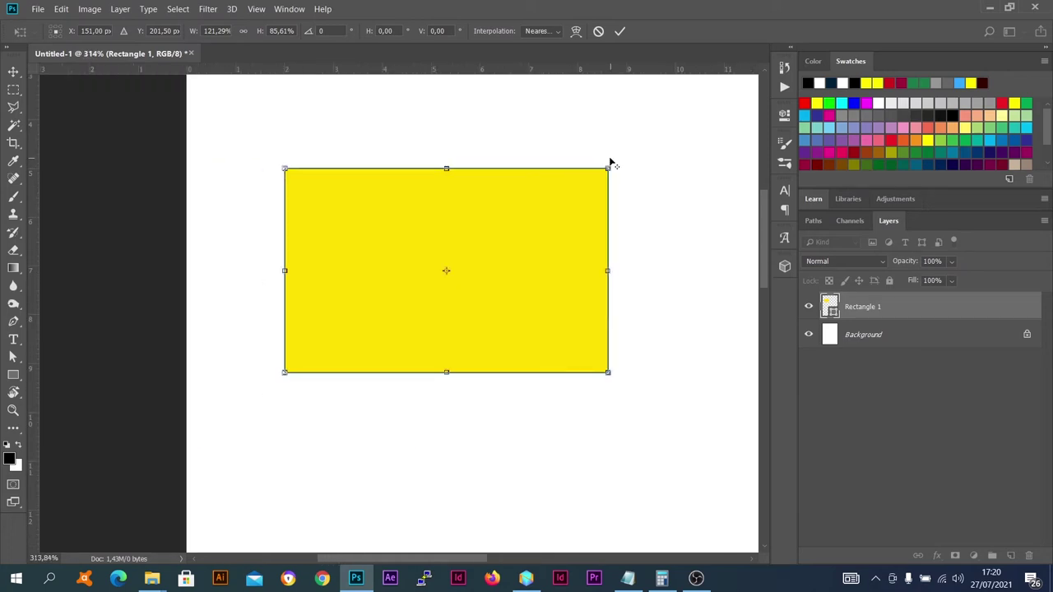
{"action": "mouse_move", "coordinate": [565, 226]}
{"action": "left_mouse_down"}
{"action": "mouse_move", "coordinate": [511, 297]}
{"action": "mouse_move", "coordinate": [470, 272]}
{"action": "left_mouse_up"}
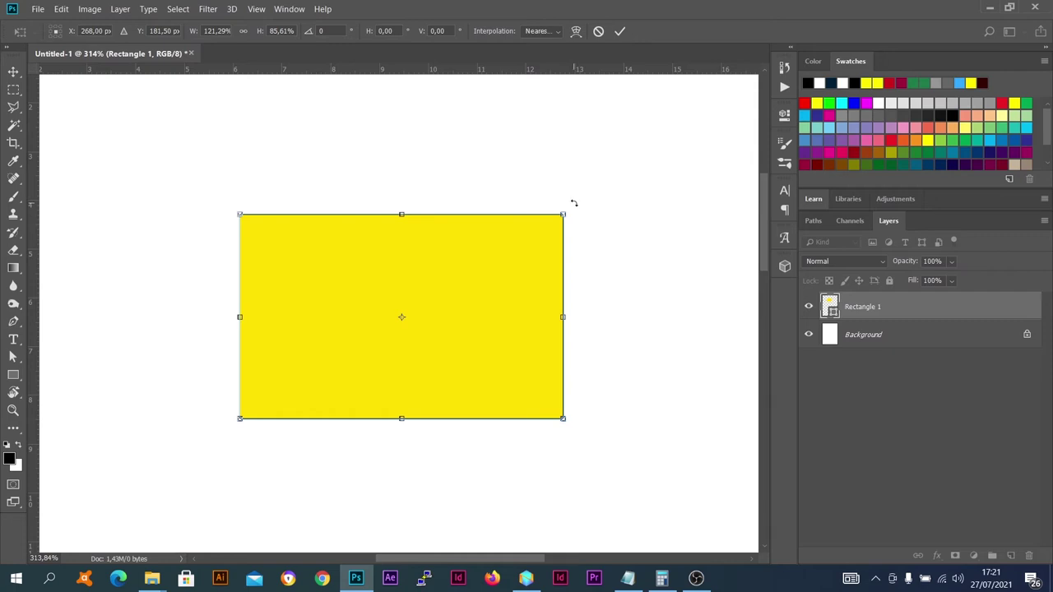
{"action": "mouse_move", "coordinate": [573, 202]}
{"action": "left_mouse_down"}
{"action": "mouse_move", "coordinate": [619, 276]}
{"action": "mouse_move", "coordinate": [446, 115]}
{"action": "mouse_move", "coordinate": [643, 383]}
{"action": "mouse_move", "coordinate": [631, 386]}
{"action": "mouse_move", "coordinate": [276, 136]}
{"action": "mouse_move", "coordinate": [584, 237]}
{"action": "mouse_move", "coordinate": [472, 156]}
{"action": "mouse_move", "coordinate": [595, 218]}
{"action": "left_mouse_up"}
{"action": "left_click_drag", "start_coordinate": [429, 265], "coordinate": [394, 253]}
{"action": "left_click_drag", "start_coordinate": [529, 202], "coordinate": [549, 179]}
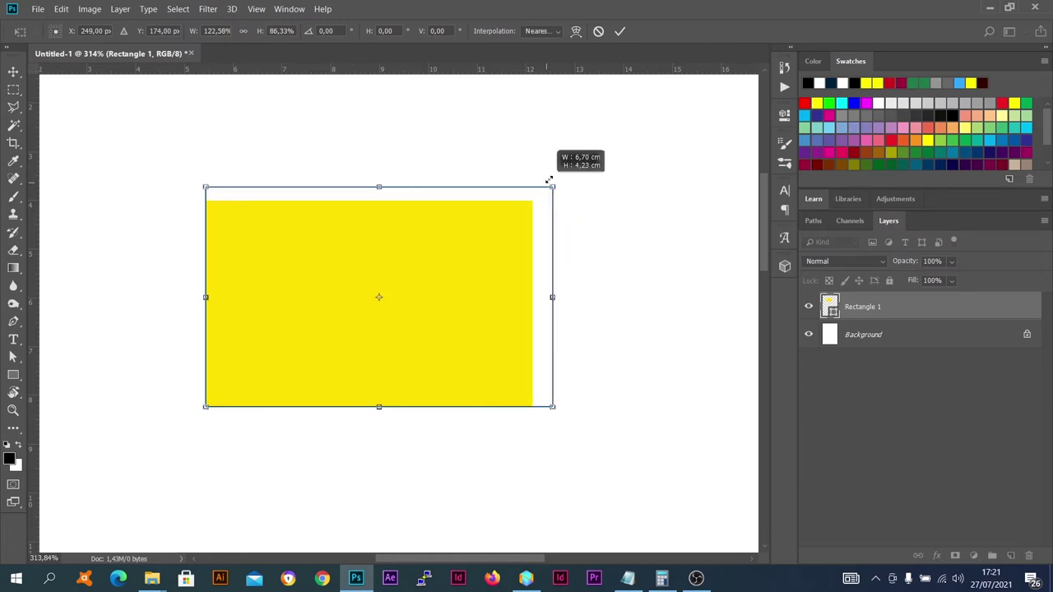
{"action": "mouse_move", "coordinate": [473, 131]}
{"action": "left_mouse_down"}
{"action": "mouse_move", "coordinate": [583, 269]}
{"action": "mouse_move", "coordinate": [555, 214]}
{"action": "left_mouse_up"}
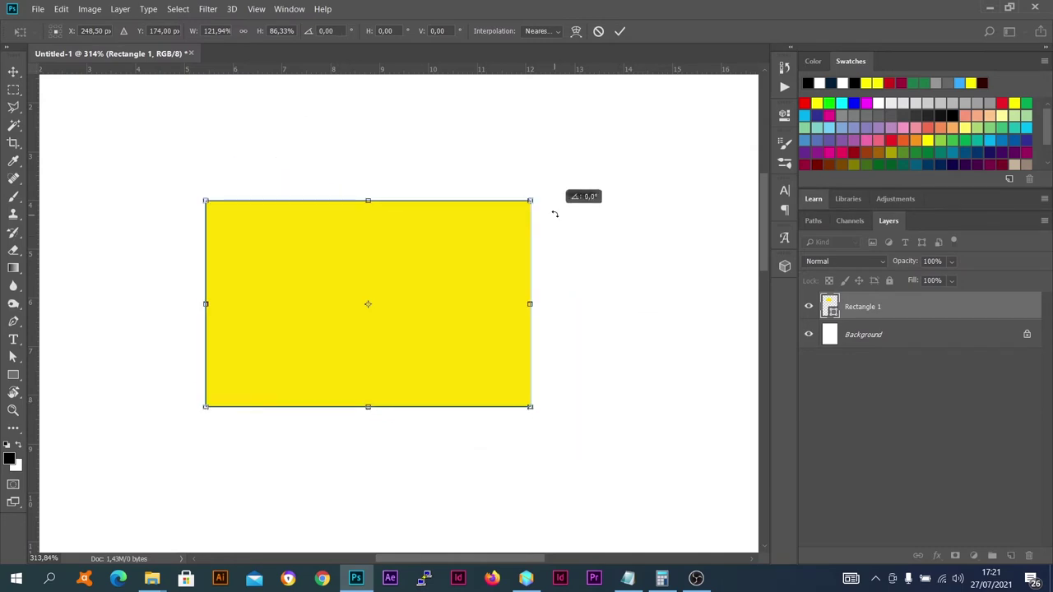
{"action": "left_click_drag", "start_coordinate": [444, 236], "coordinate": [485, 273]}
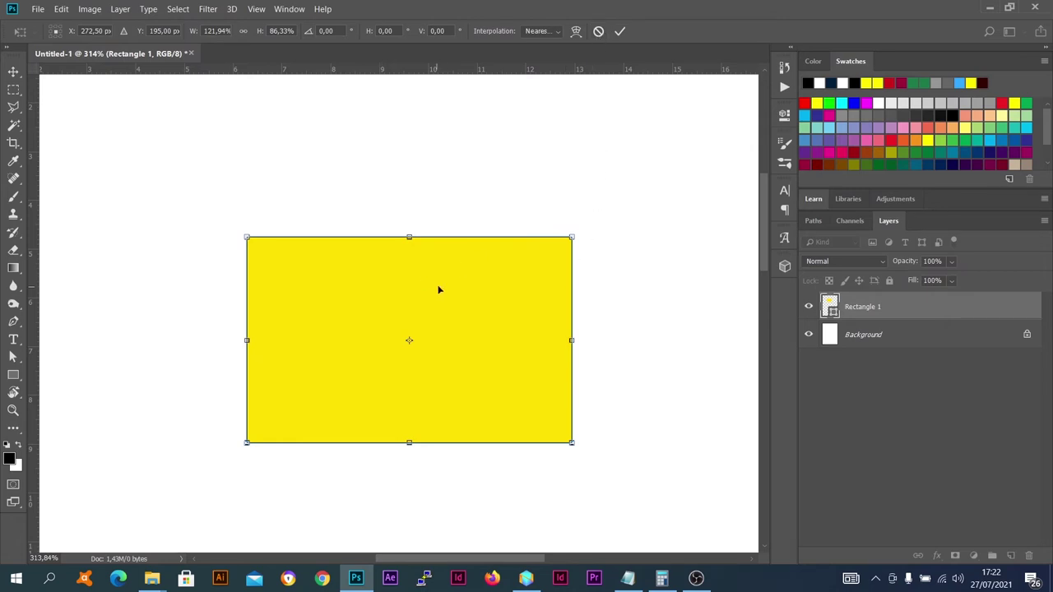
{"action": "left_click", "coordinate": [599, 31]}
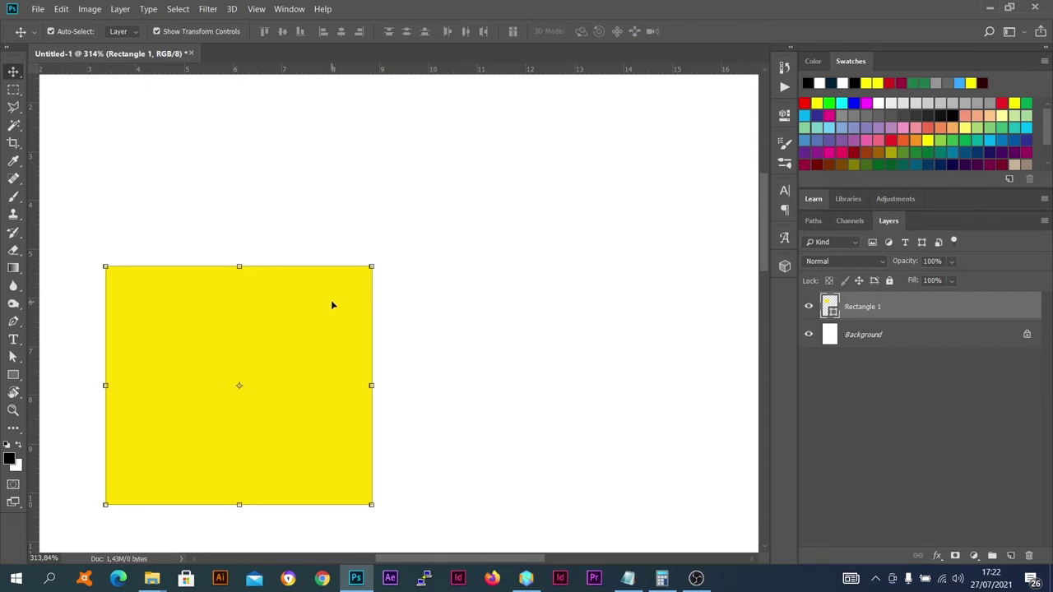
- Move the yellow rectangle up and right and start a fresh Free Transform at 100%
{"action": "left_click_drag", "start_coordinate": [308, 315], "coordinate": [339, 300]}
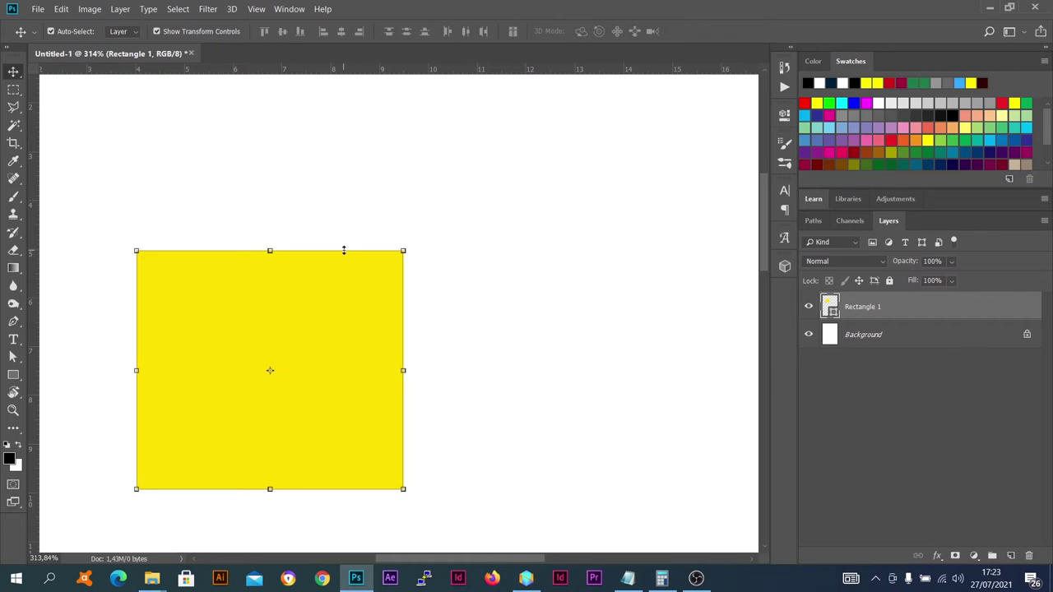
{"action": "left_click", "coordinate": [343, 250]}
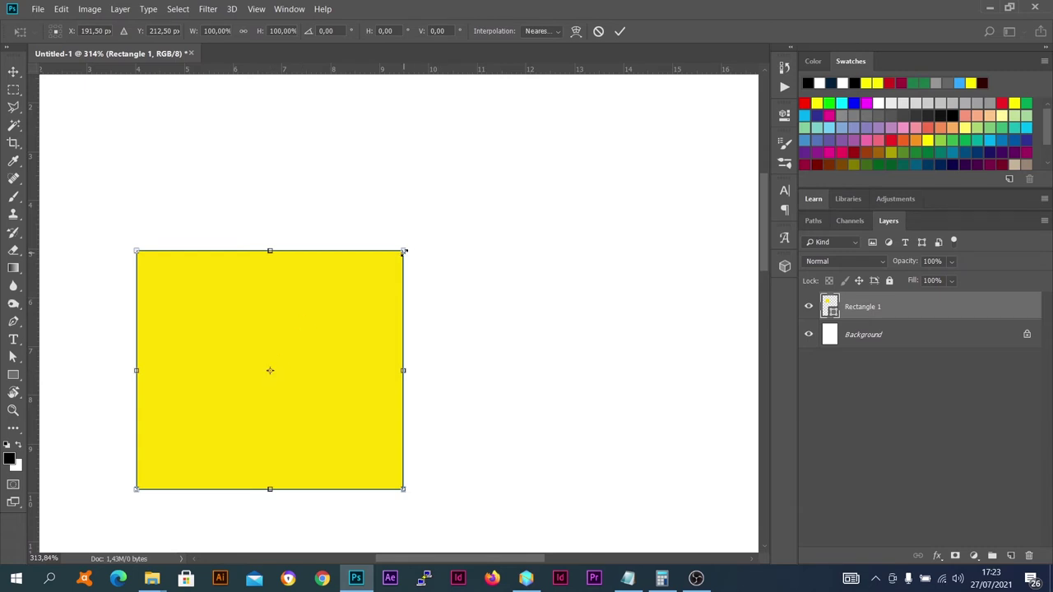
- Scale the rectangle around its centre to 72.90% × 84.89% and move it toward page centre
{"action": "mouse_move", "coordinate": [404, 252]}
{"action": "left_mouse_down"}
{"action": "mouse_move", "coordinate": [469, 195]}
{"action": "mouse_move", "coordinate": [408, 227]}
{"action": "mouse_move", "coordinate": [458, 183]}
{"action": "mouse_move", "coordinate": [460, 270]}
{"action": "mouse_move", "coordinate": [506, 205]}
{"action": "mouse_move", "coordinate": [497, 198]}
{"action": "mouse_move", "coordinate": [401, 221]}
{"action": "left_mouse_up"}
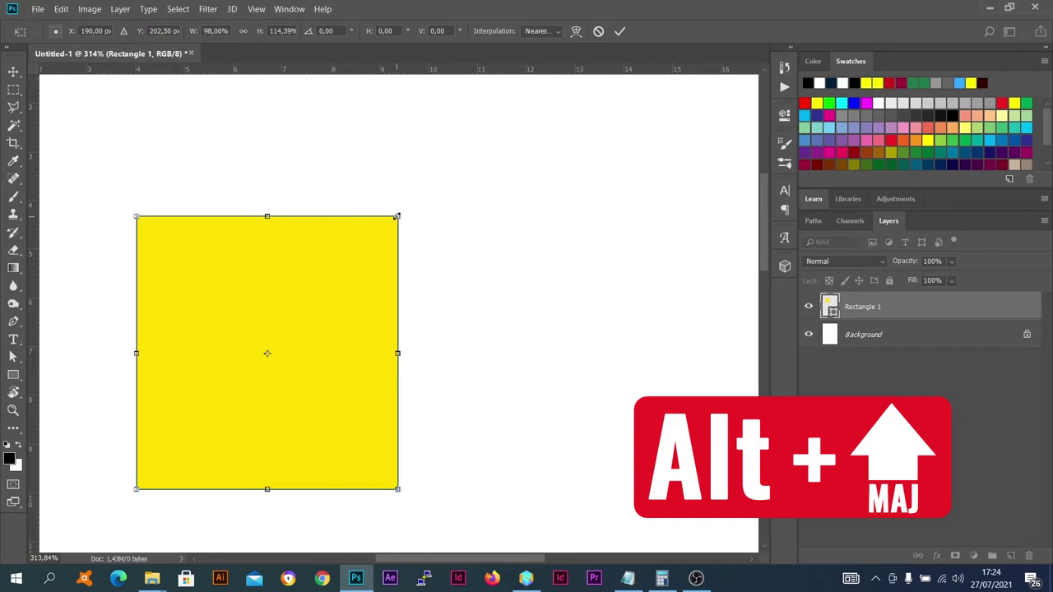
{"action": "mouse_move", "coordinate": [397, 216]}
{"action": "left_mouse_down"}
{"action": "mouse_move", "coordinate": [550, 146]}
{"action": "mouse_move", "coordinate": [383, 273]}
{"action": "left_mouse_up"}
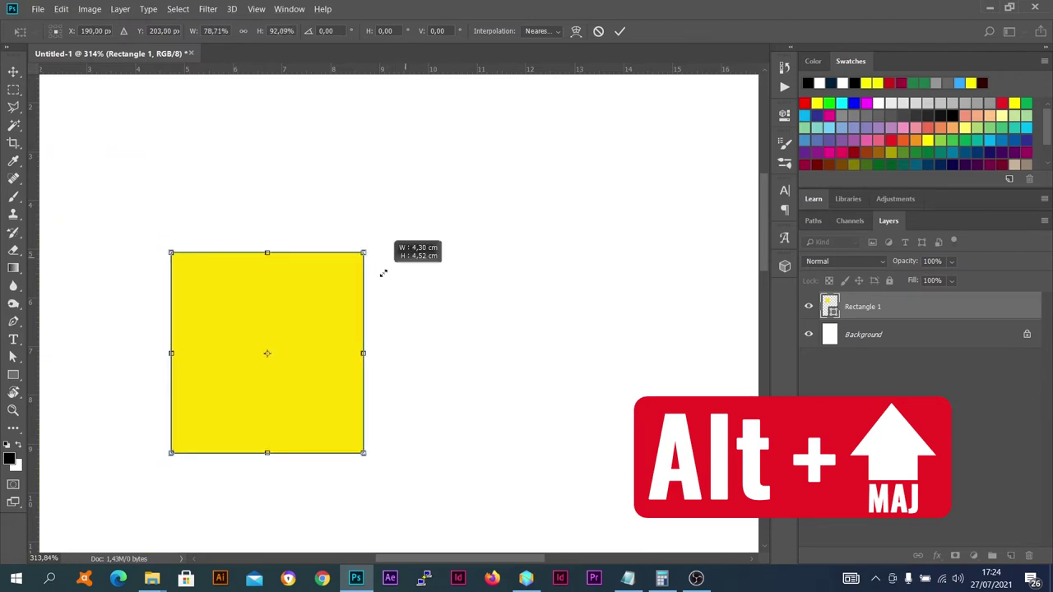
{"action": "left_click_drag", "start_coordinate": [321, 298], "coordinate": [397, 301]}
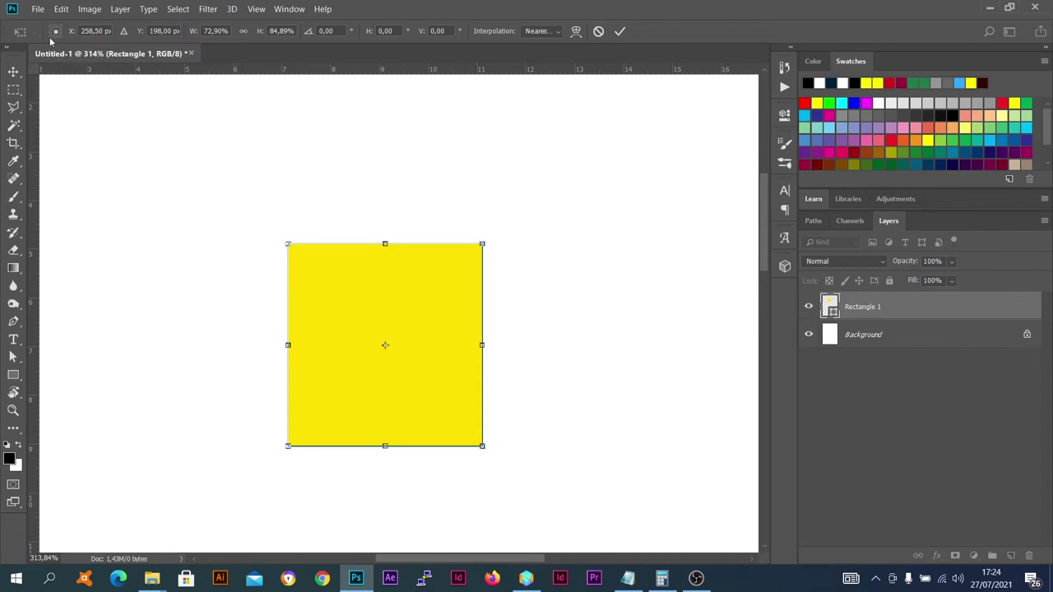
- Anchor the transform top-left, widen the rectangle to 105.81% × 99.28%, and move it up-left
{"action": "left_click", "coordinate": [50, 36]}
{"action": "mouse_move", "coordinate": [482, 243]}
{"action": "left_mouse_down"}
{"action": "mouse_move", "coordinate": [557, 241]}
{"action": "mouse_move", "coordinate": [500, 283]}
{"action": "mouse_move", "coordinate": [656, 169]}
{"action": "mouse_move", "coordinate": [465, 301]}
{"action": "mouse_move", "coordinate": [655, 164]}
{"action": "mouse_move", "coordinate": [466, 288]}
{"action": "mouse_move", "coordinate": [542, 230]}
{"action": "mouse_move", "coordinate": [498, 275]}
{"action": "left_mouse_up"}
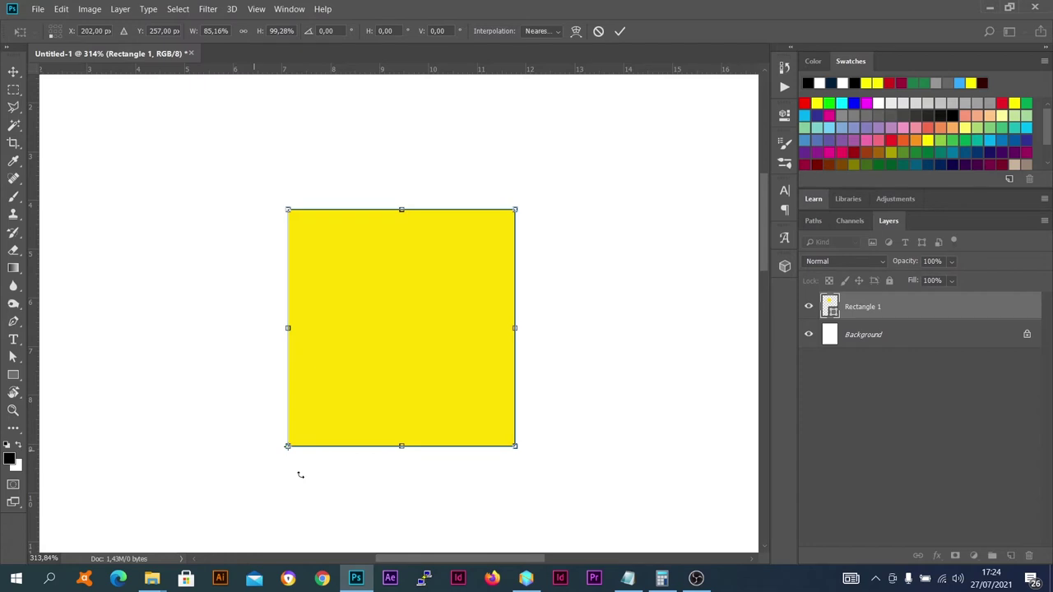
{"action": "left_click", "coordinate": [51, 28]}
{"action": "left_click_drag", "start_coordinate": [516, 208], "coordinate": [524, 215]}
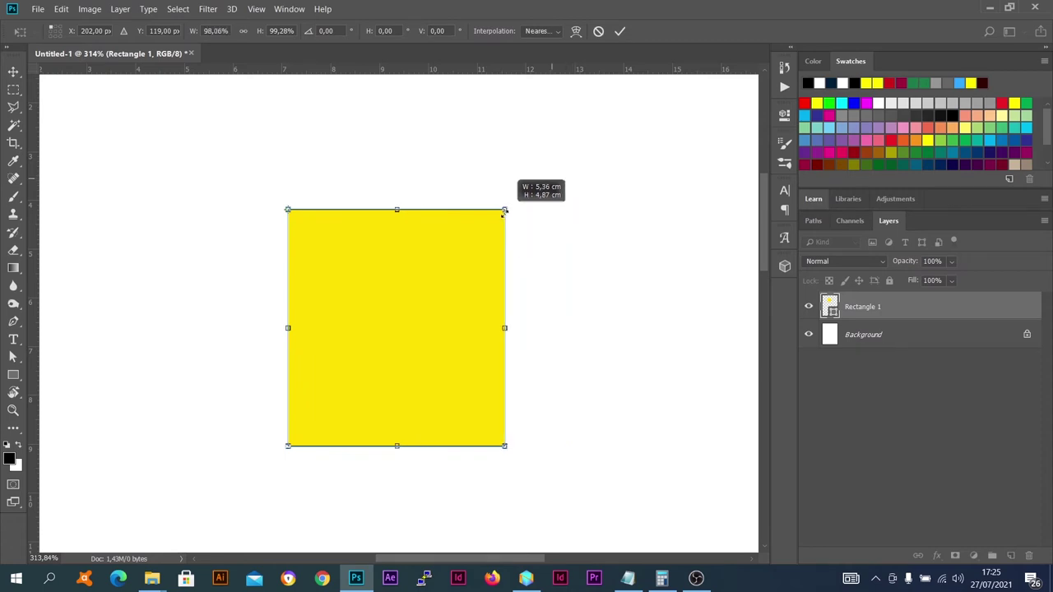
{"action": "mouse_move", "coordinate": [525, 214]}
{"action": "left_mouse_down"}
{"action": "mouse_move", "coordinate": [504, 213]}
{"action": "mouse_move", "coordinate": [563, 215]}
{"action": "left_mouse_up"}
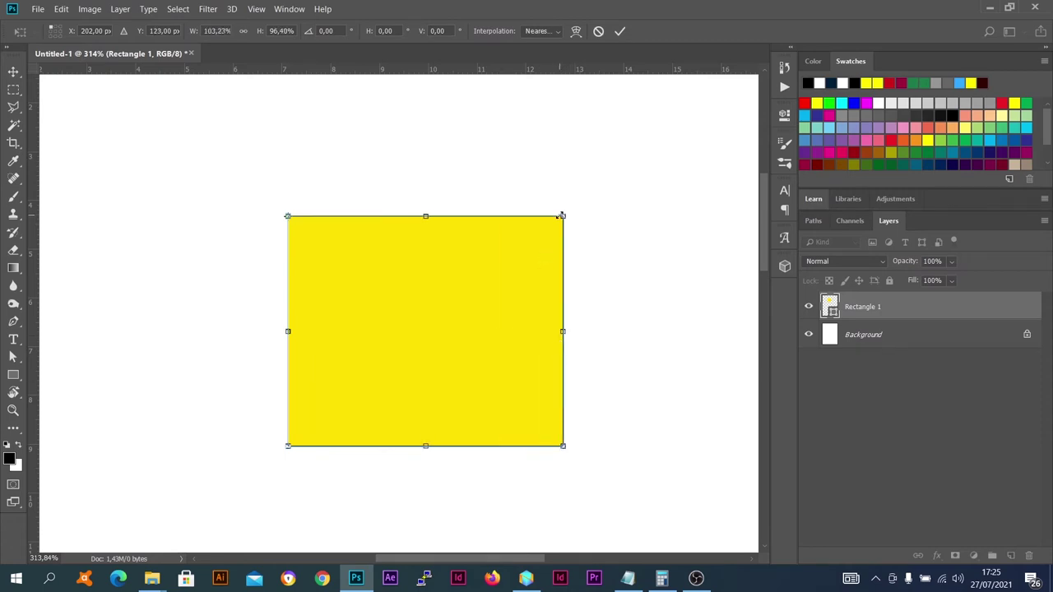
{"action": "mouse_move", "coordinate": [562, 216]}
{"action": "left_mouse_down"}
{"action": "mouse_move", "coordinate": [509, 170]}
{"action": "mouse_move", "coordinate": [451, 218]}
{"action": "mouse_move", "coordinate": [521, 216]}
{"action": "mouse_move", "coordinate": [588, 158]}
{"action": "mouse_move", "coordinate": [569, 210]}
{"action": "left_mouse_up"}
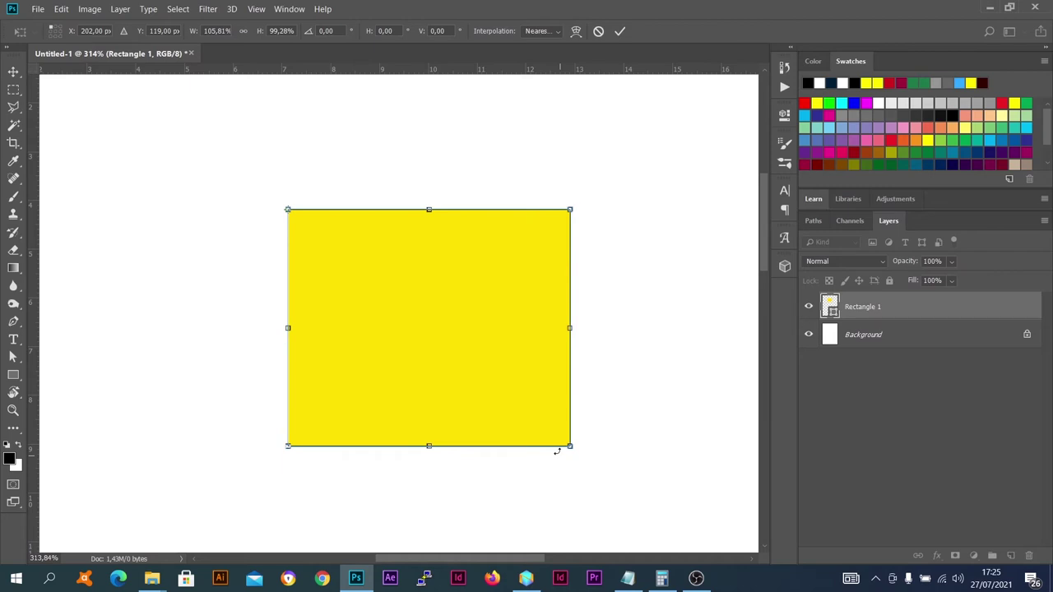
{"action": "left_click_drag", "start_coordinate": [566, 442], "coordinate": [530, 390]}
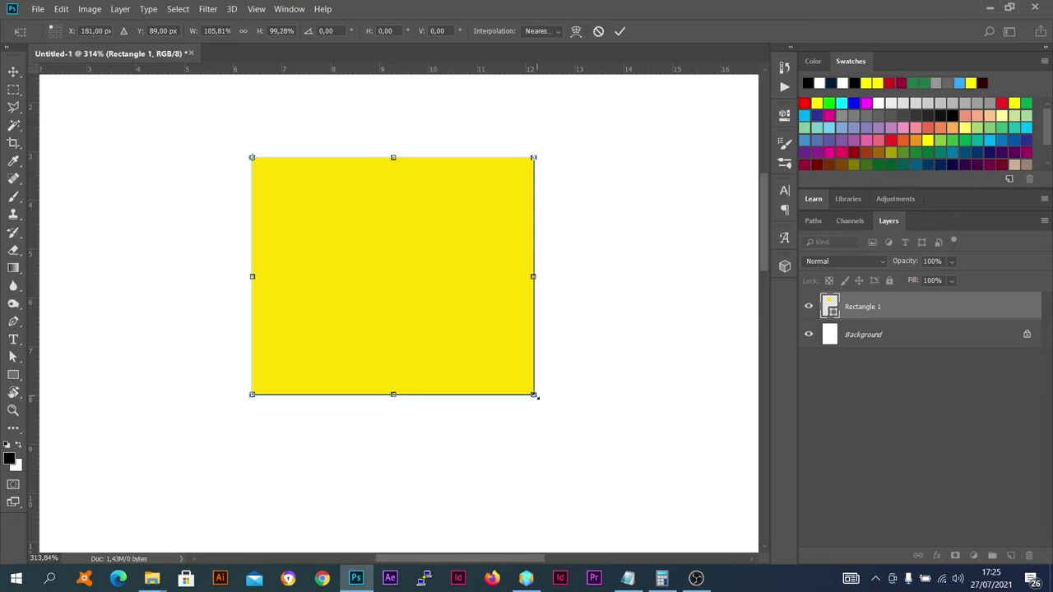
- Resize the rectangle to 99.35% × 87.05% and move it nearer the page centre
{"action": "left_click_drag", "start_coordinate": [534, 395], "coordinate": [491, 353]}
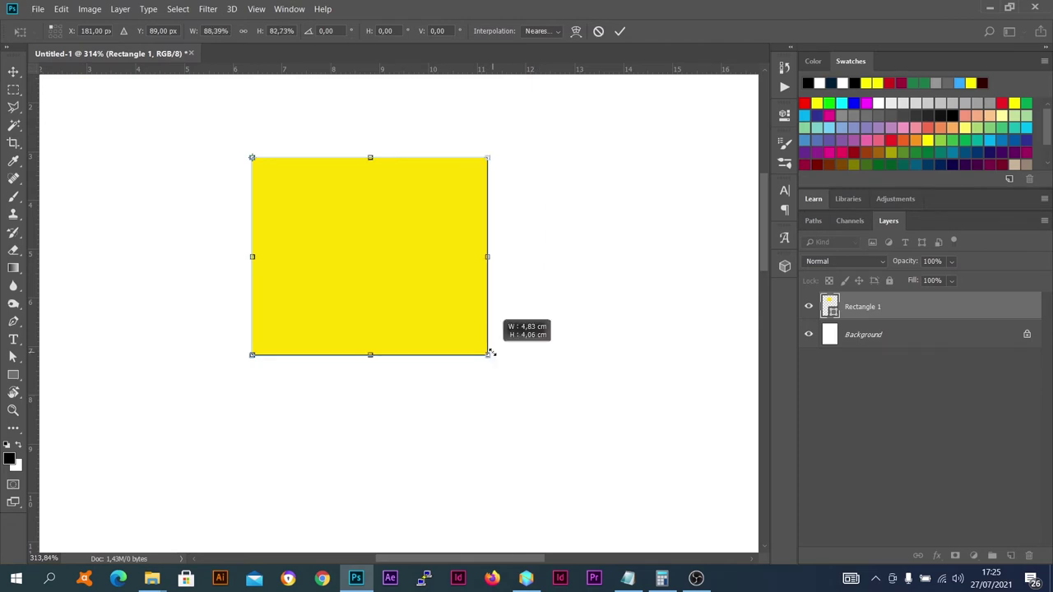
{"action": "left_click_drag", "start_coordinate": [490, 354], "coordinate": [632, 127]}
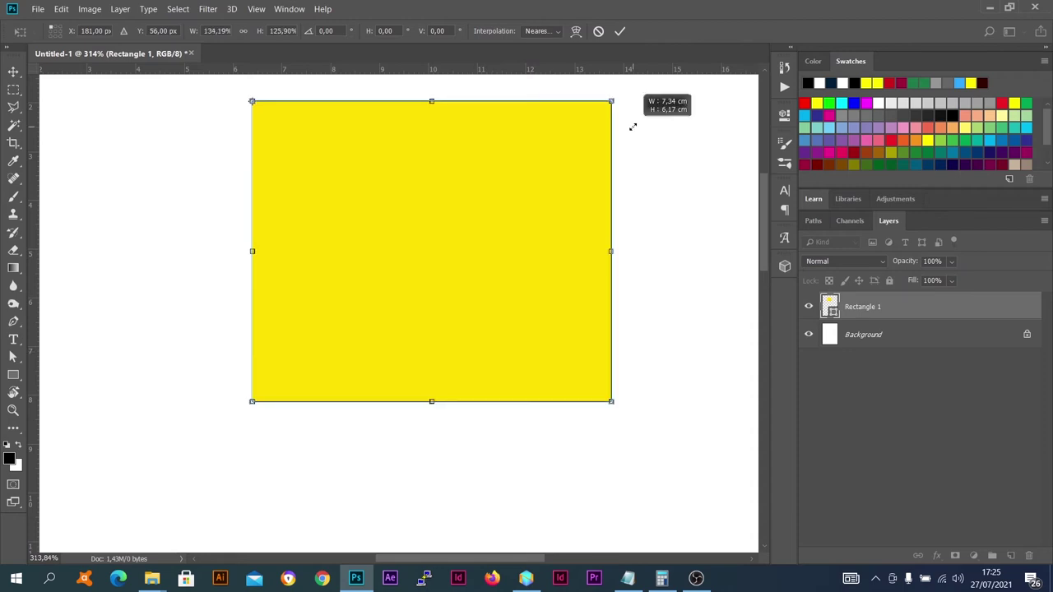
{"action": "mouse_move", "coordinate": [632, 127]}
{"action": "left_mouse_down"}
{"action": "mouse_move", "coordinate": [546, 198]}
{"action": "mouse_move", "coordinate": [567, 150]}
{"action": "left_mouse_up"}
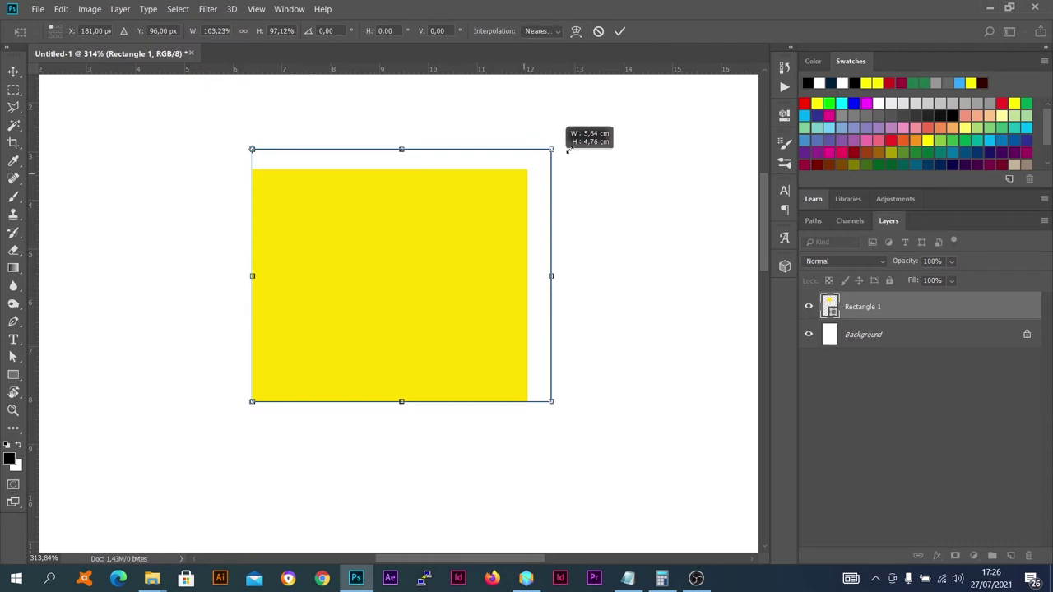
{"action": "left_click_drag", "start_coordinate": [567, 150], "coordinate": [351, 281]}
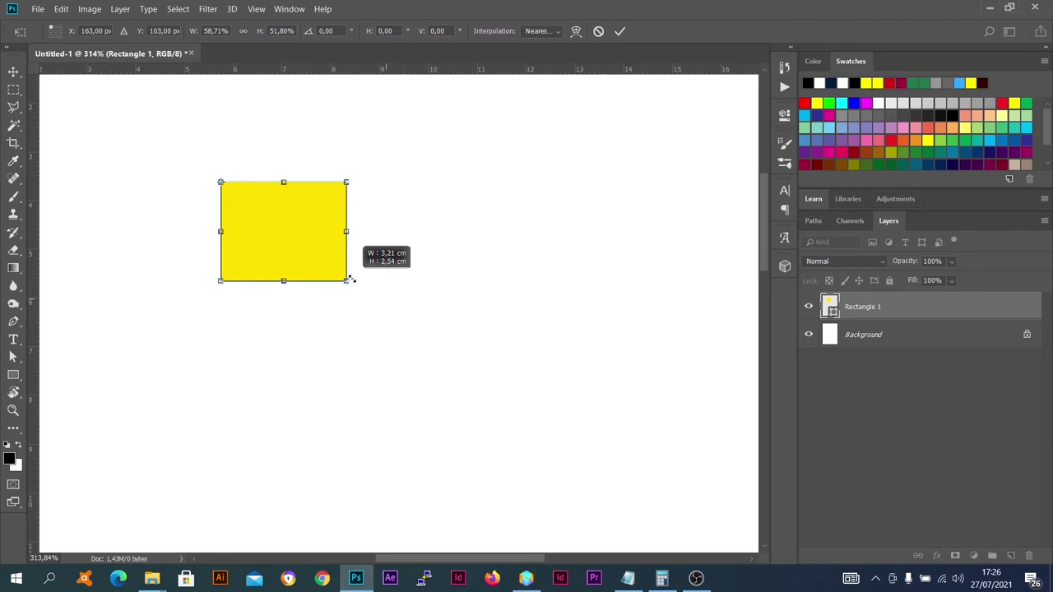
{"action": "left_click_drag", "start_coordinate": [350, 281], "coordinate": [485, 388]}
{"action": "left_click_drag", "start_coordinate": [347, 285], "coordinate": [406, 323]}
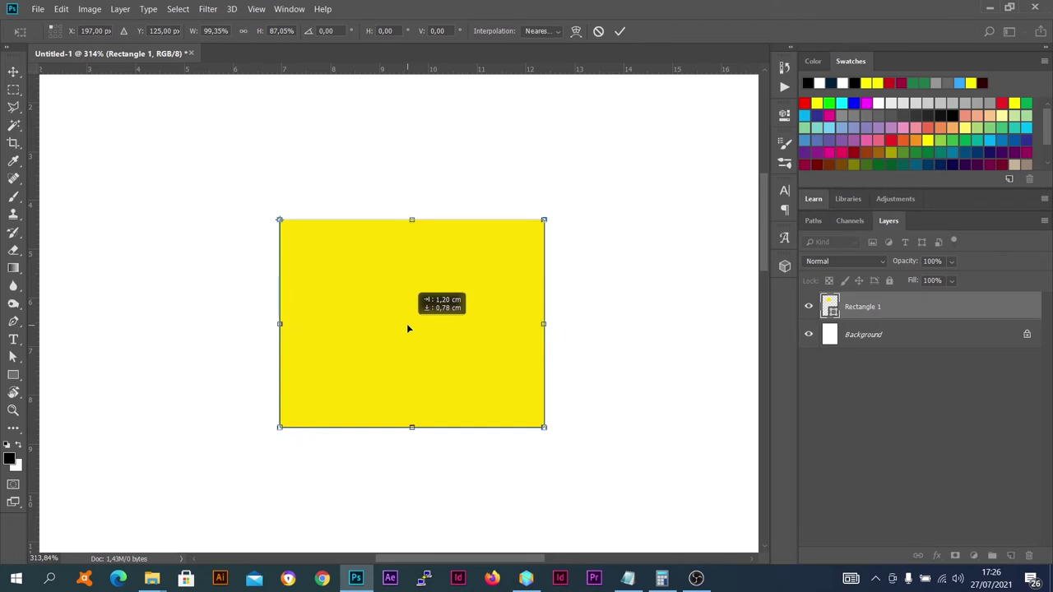
- Centre the reference point, enter X 74, then drag the rectangle to X 271, Y 188.50 px
{"action": "left_click", "coordinate": [56, 33]}
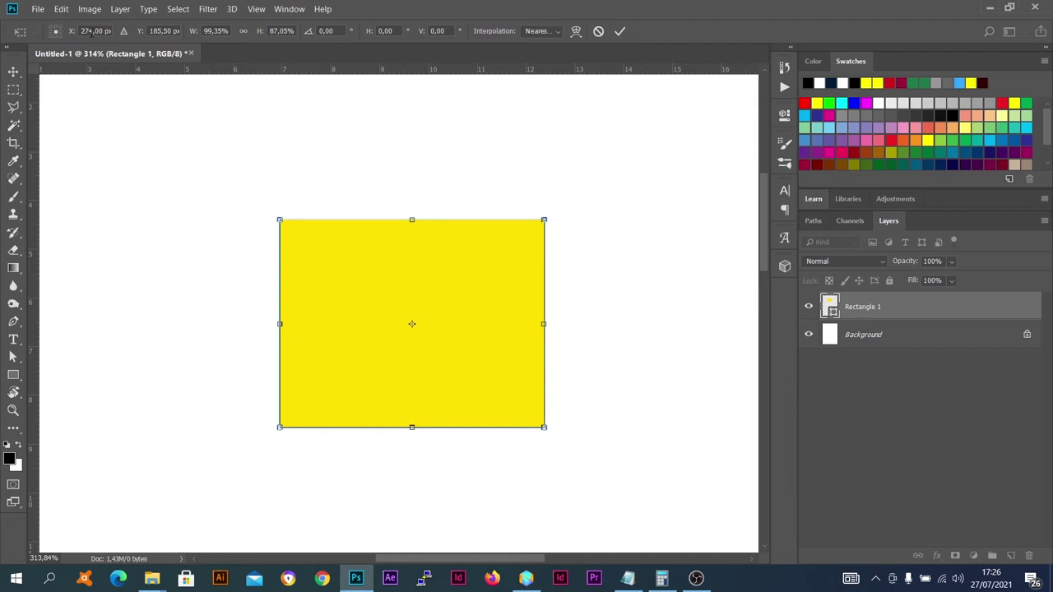
{"action": "left_click", "coordinate": [91, 32]}
{"action": "type", "text": "74"}
{"action": "key", "text": "Return"}
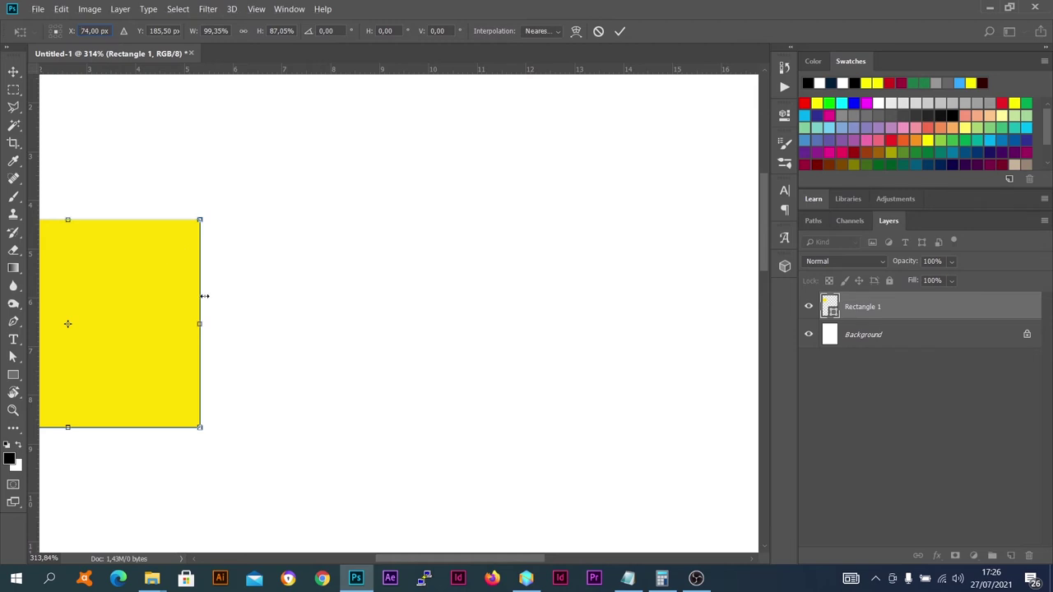
{"action": "left_click_drag", "start_coordinate": [126, 287], "coordinate": [464, 287]}
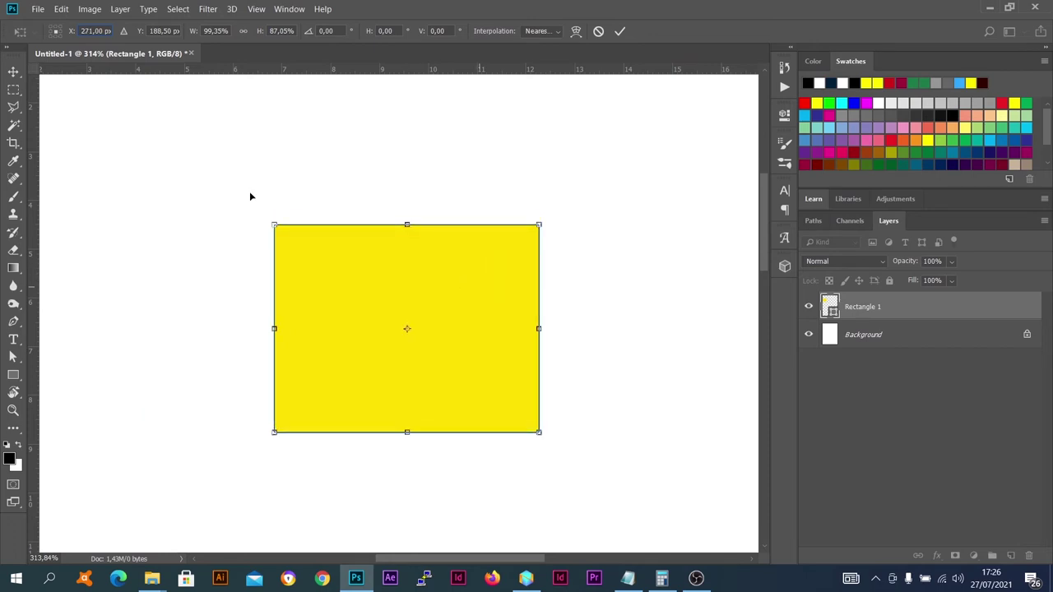
{"action": "mouse_move", "coordinate": [386, 278]}
{"action": "left_mouse_down"}
{"action": "mouse_move", "coordinate": [521, 278]}
{"action": "mouse_move", "coordinate": [254, 283]}
{"action": "left_mouse_up"}
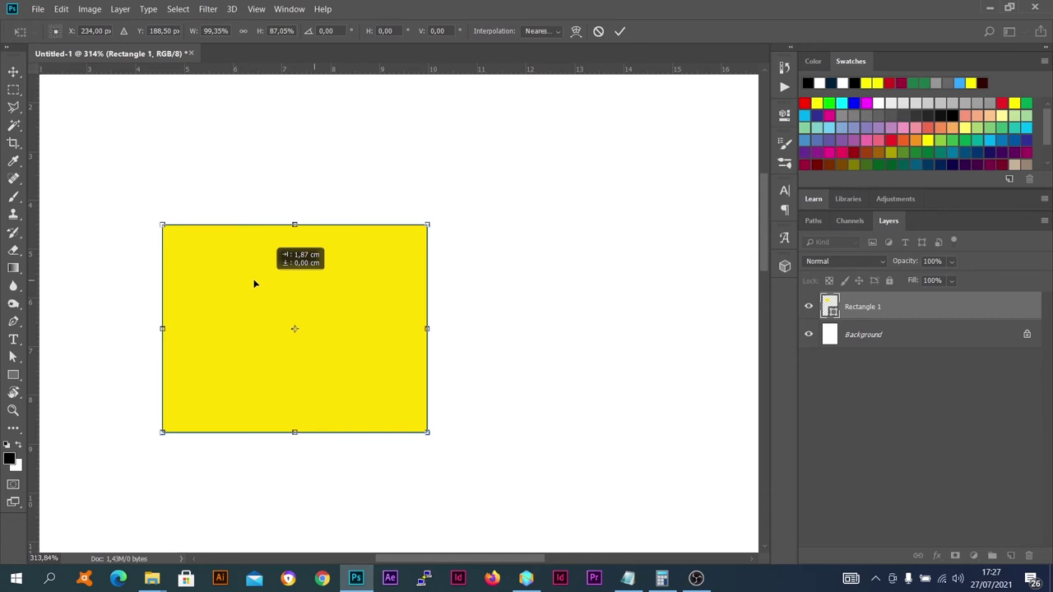
{"action": "left_click_drag", "start_coordinate": [254, 282], "coordinate": [297, 299]}
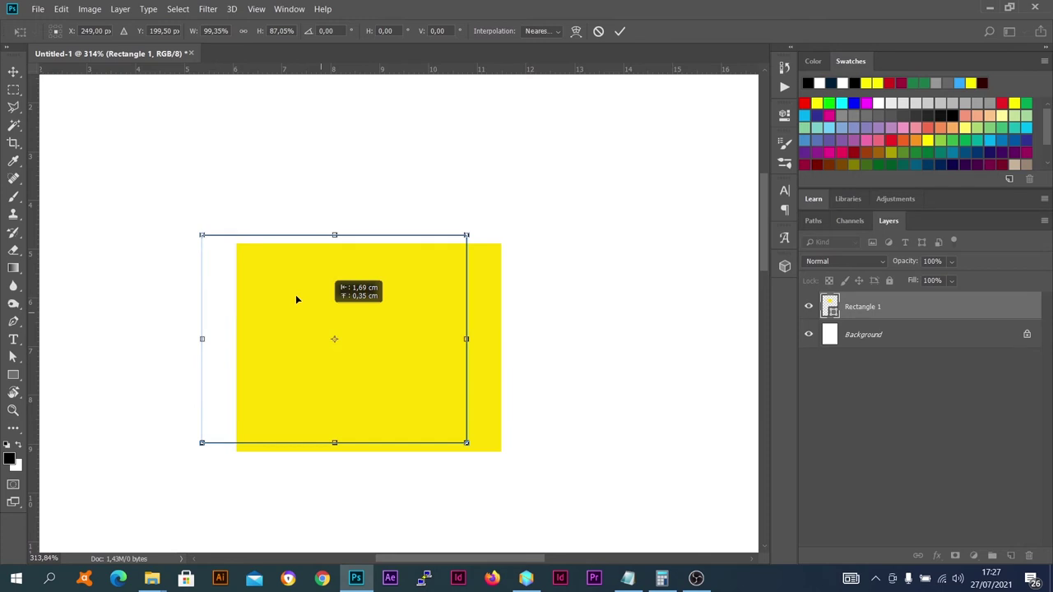
{"action": "left_click_drag", "start_coordinate": [297, 299], "coordinate": [390, 305]}
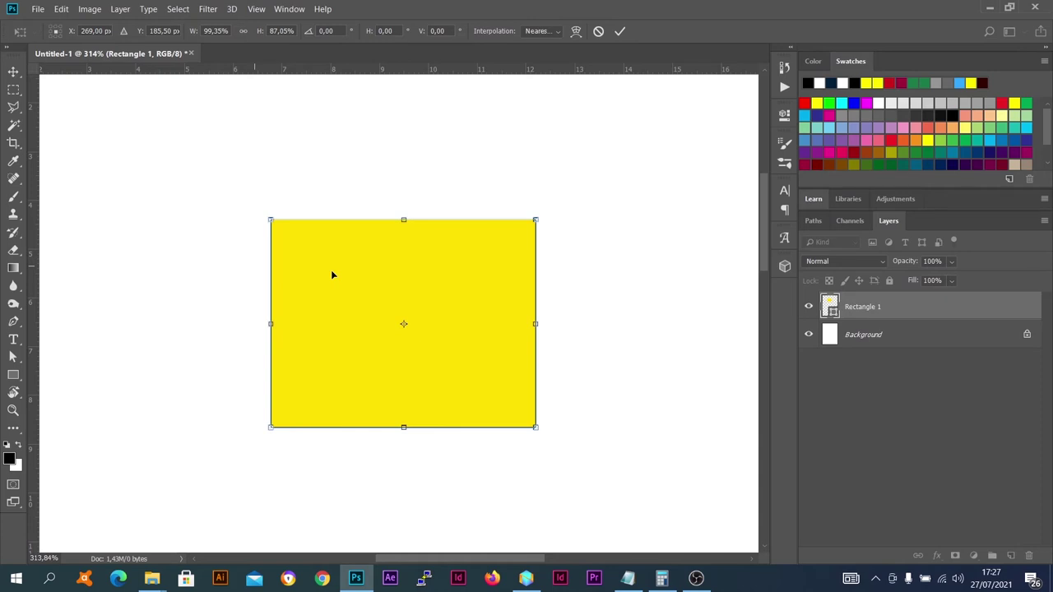
- Scrub the X and Y fields to place the rectangle at X 79 px, Y 226.5 px
{"action": "scroll", "coordinate": [332, 275], "scroll_direction": "down", "scroll_amount": 3}
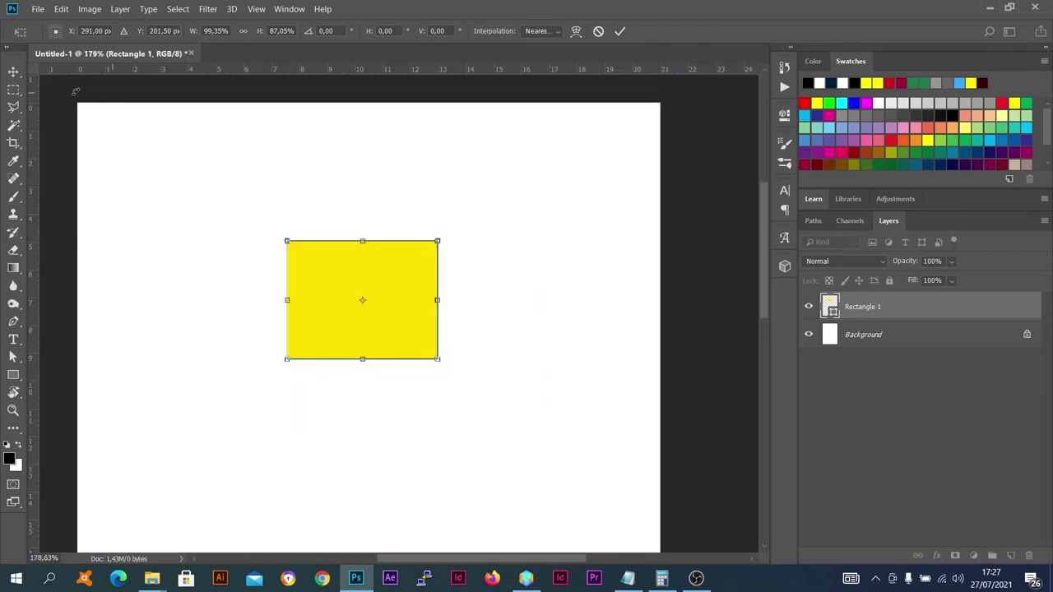
{"action": "left_click", "coordinate": [88, 31]}
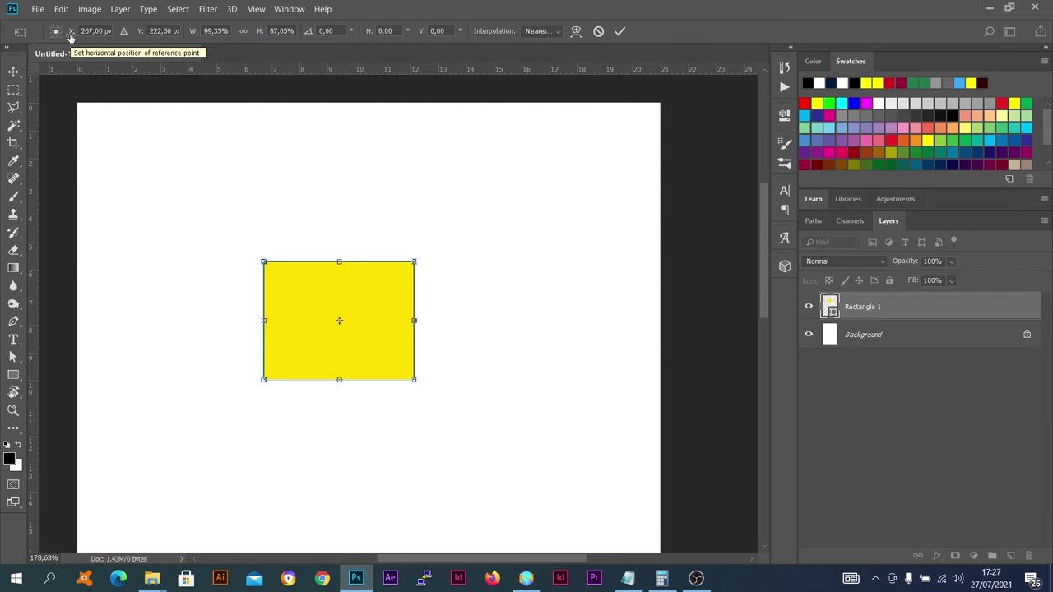
{"action": "left_click_drag", "start_coordinate": [70, 37], "coordinate": [154, 39]}
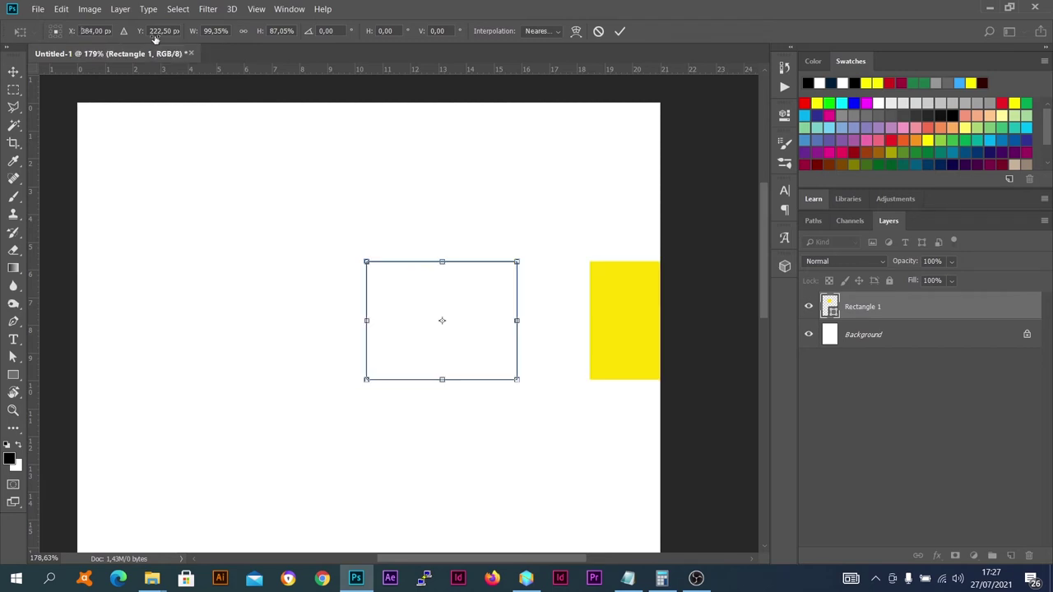
{"action": "left_click_drag", "start_coordinate": [155, 39], "coordinate": [71, 42]}
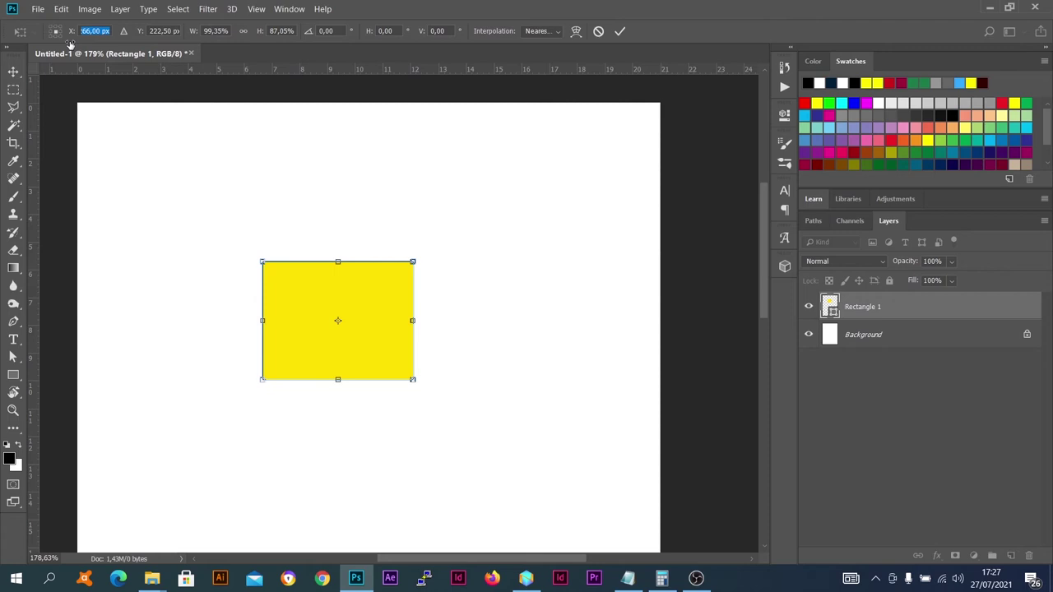
{"action": "left_click_drag", "start_coordinate": [71, 43], "coordinate": [130, 62]}
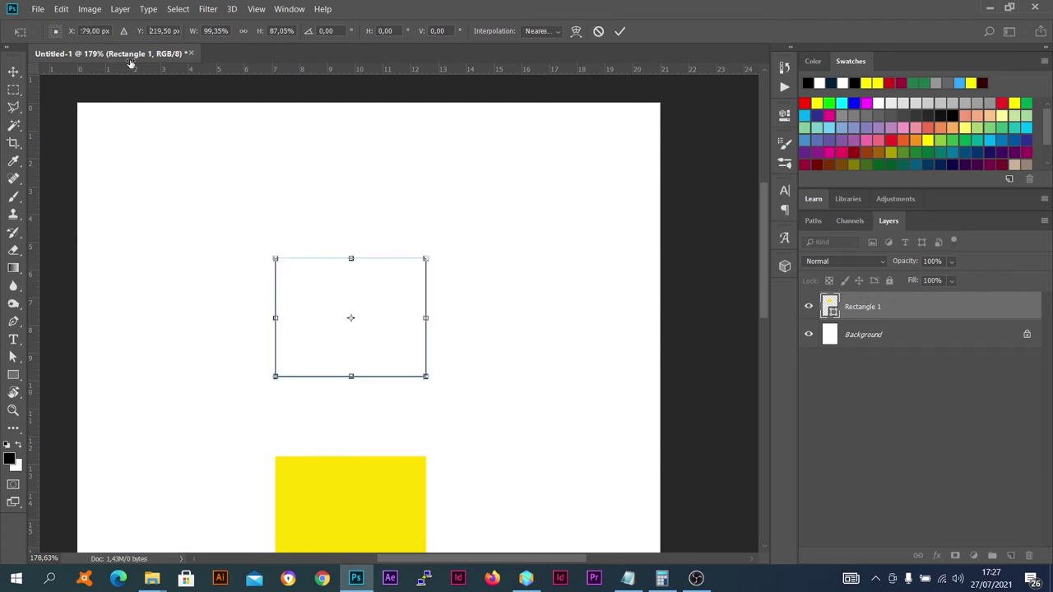
{"action": "left_click_drag", "start_coordinate": [130, 63], "coordinate": [194, 61]}
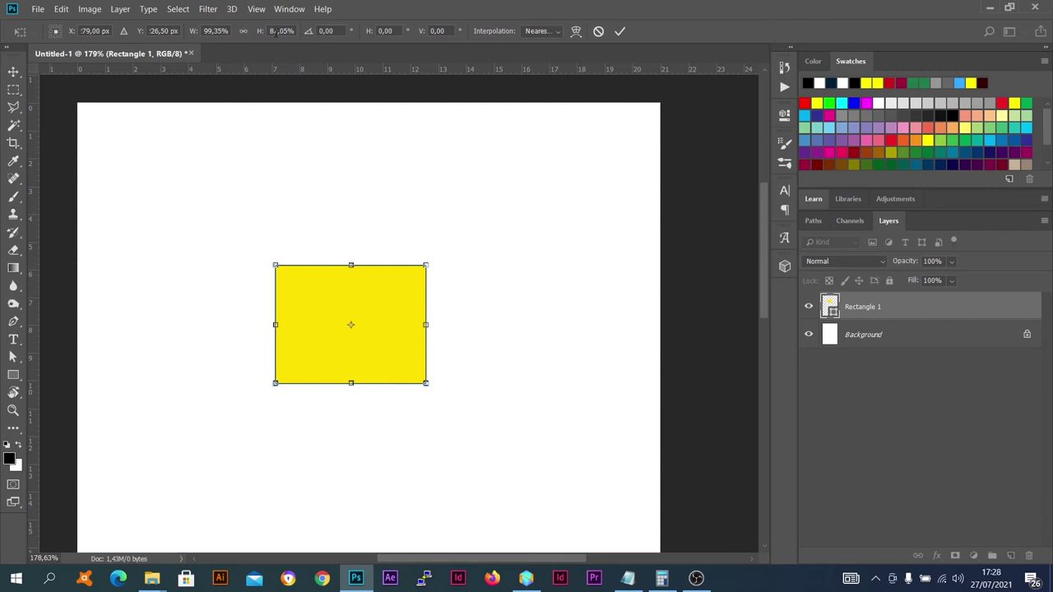
- Scale the rectangle to 135.48% × 126.62%, positioned at X 298 px, Y 225 px
{"action": "left_click_drag", "start_coordinate": [194, 32], "coordinate": [256, 32]}
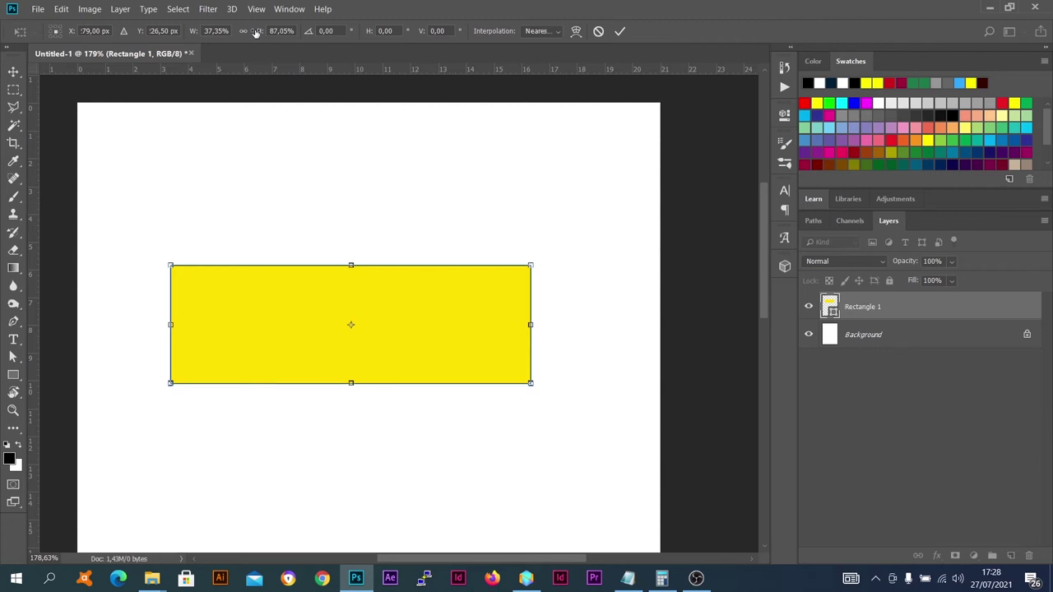
{"action": "left_click_drag", "start_coordinate": [256, 31], "coordinate": [308, 32]}
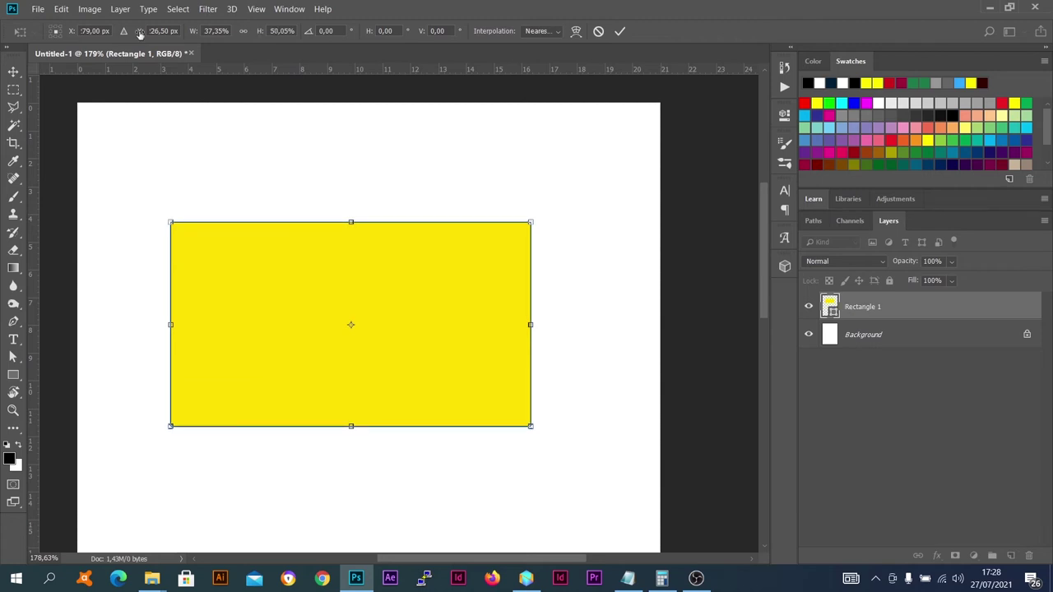
{"action": "left_click_drag", "start_coordinate": [140, 31], "coordinate": [134, 49]}
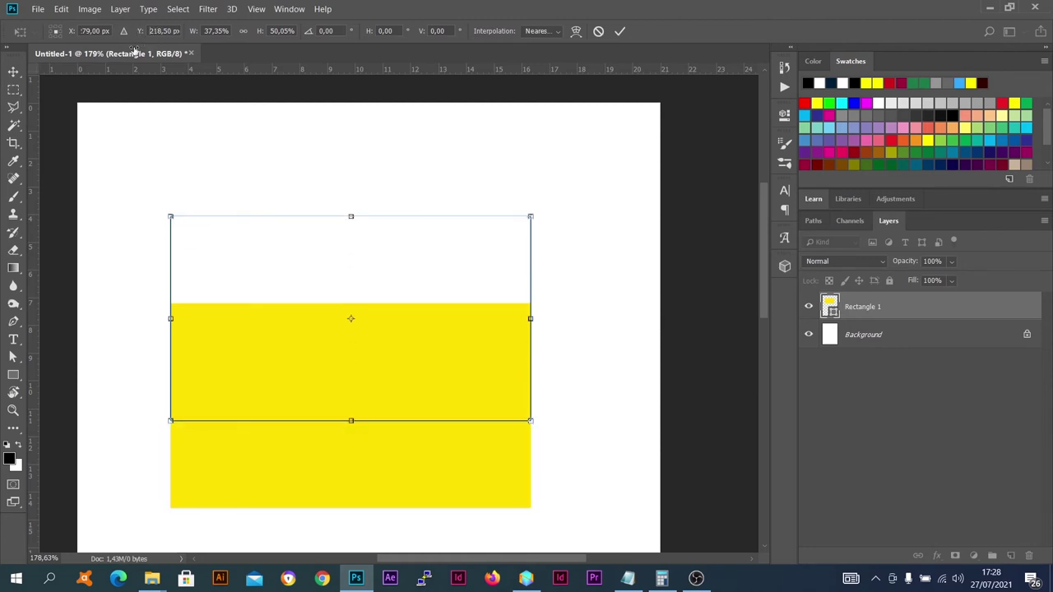
{"action": "left_click_drag", "start_coordinate": [134, 49], "coordinate": [240, 34]}
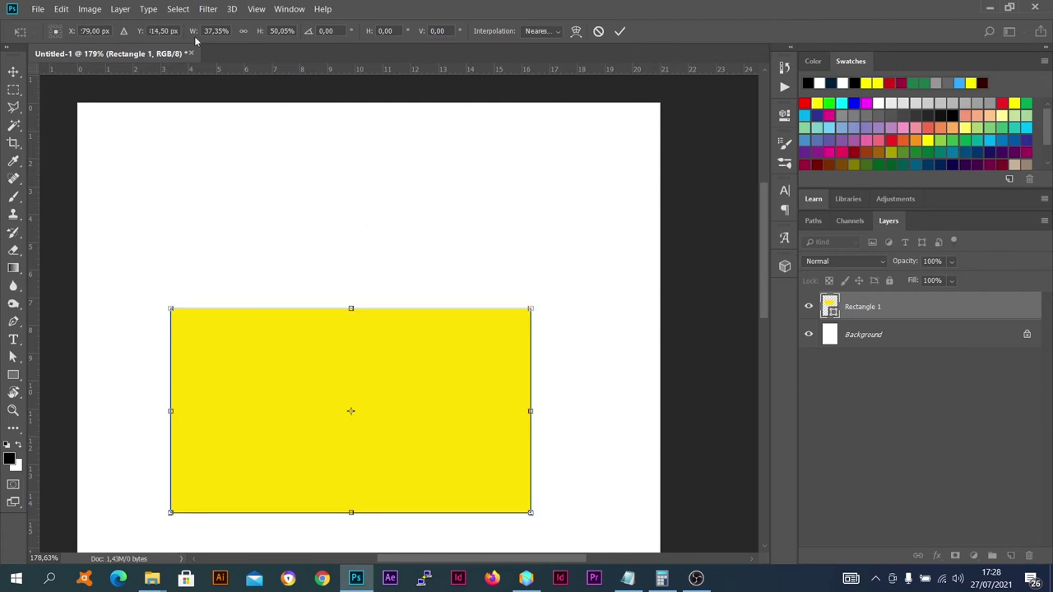
{"action": "left_click_drag", "start_coordinate": [260, 32], "coordinate": [203, 34]}
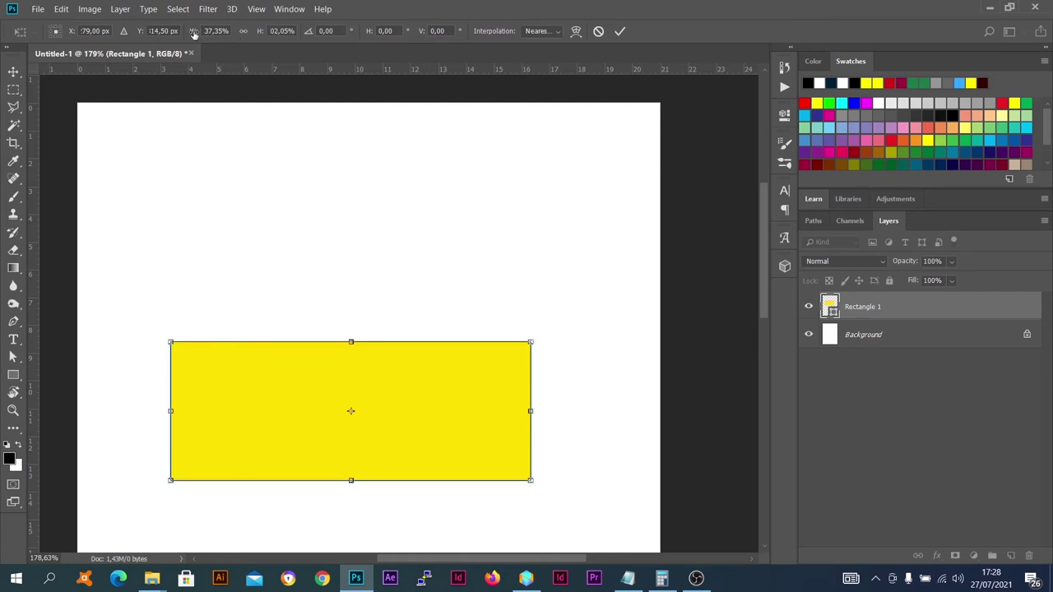
{"action": "left_click_drag", "start_coordinate": [194, 31], "coordinate": [141, 47]}
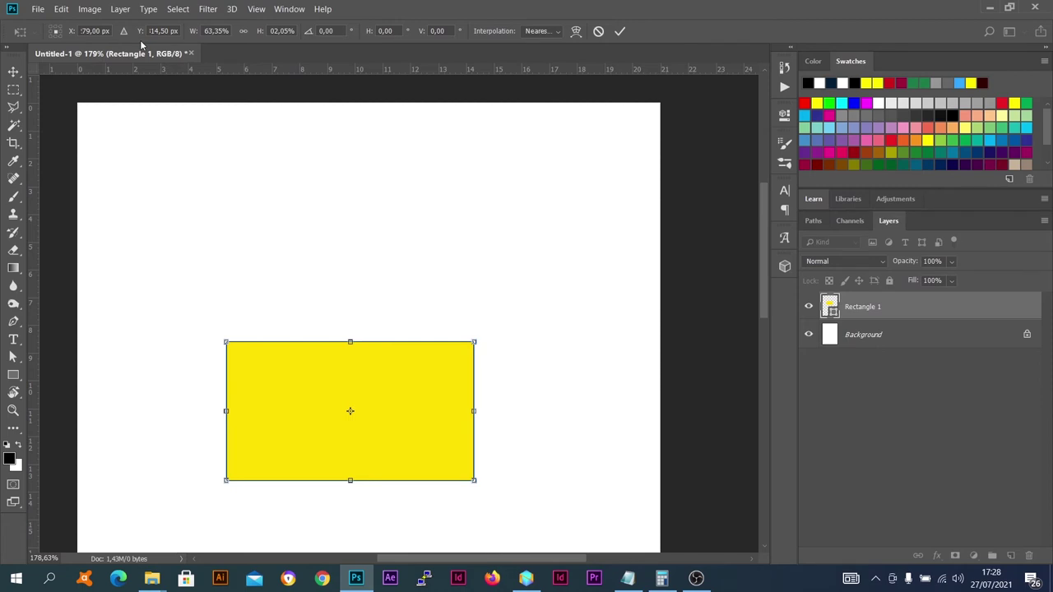
{"action": "left_click_drag", "start_coordinate": [340, 345], "coordinate": [360, 258]}
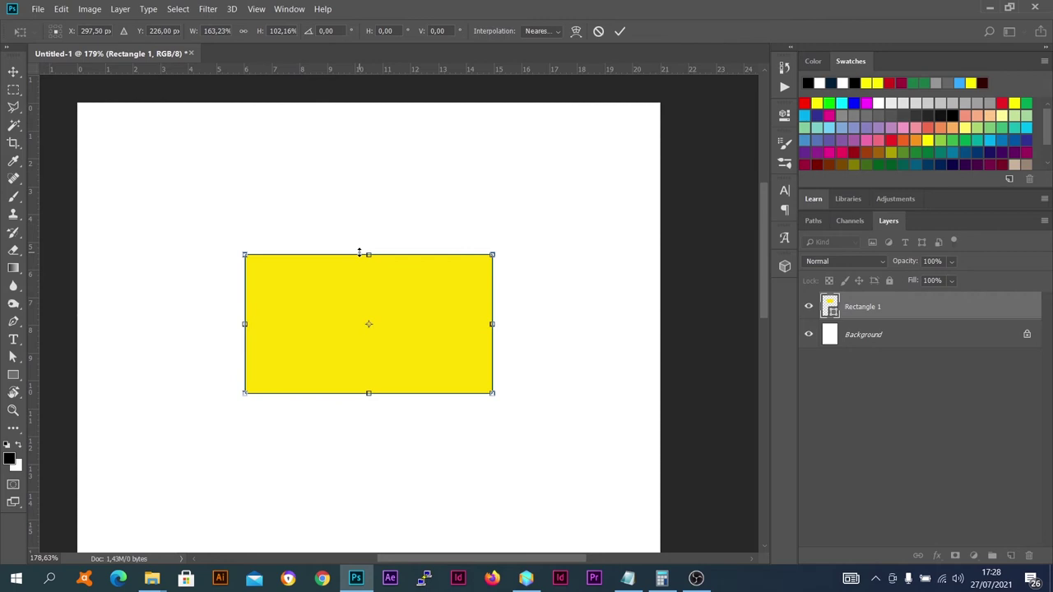
{"action": "left_click_drag", "start_coordinate": [360, 252], "coordinate": [403, 257]}
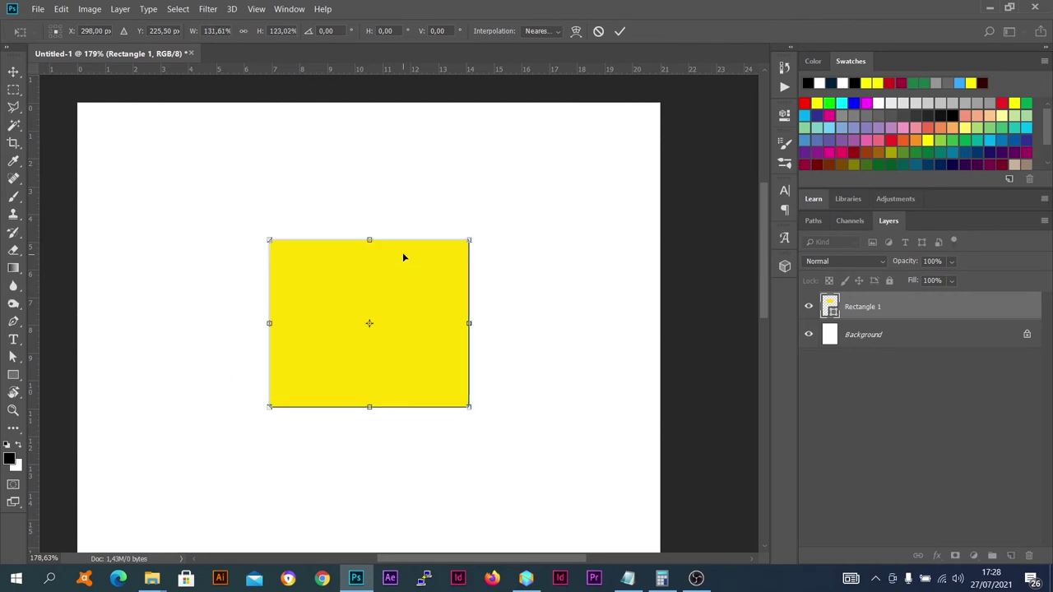
{"action": "left_click_drag", "start_coordinate": [269, 240], "coordinate": [266, 237]}
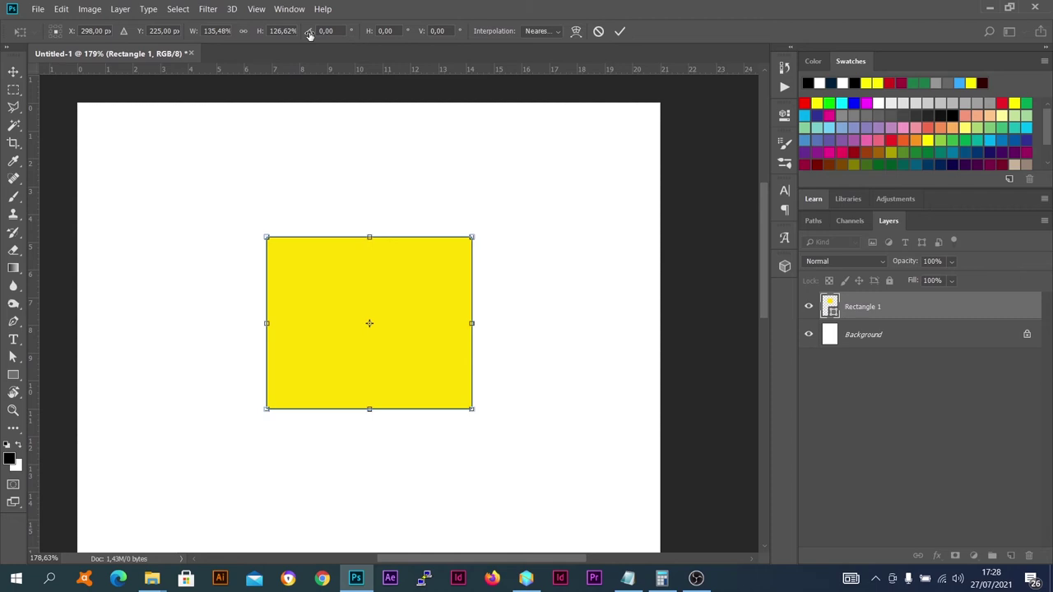
{"action": "left_click_drag", "start_coordinate": [309, 35], "coordinate": [361, 42]}
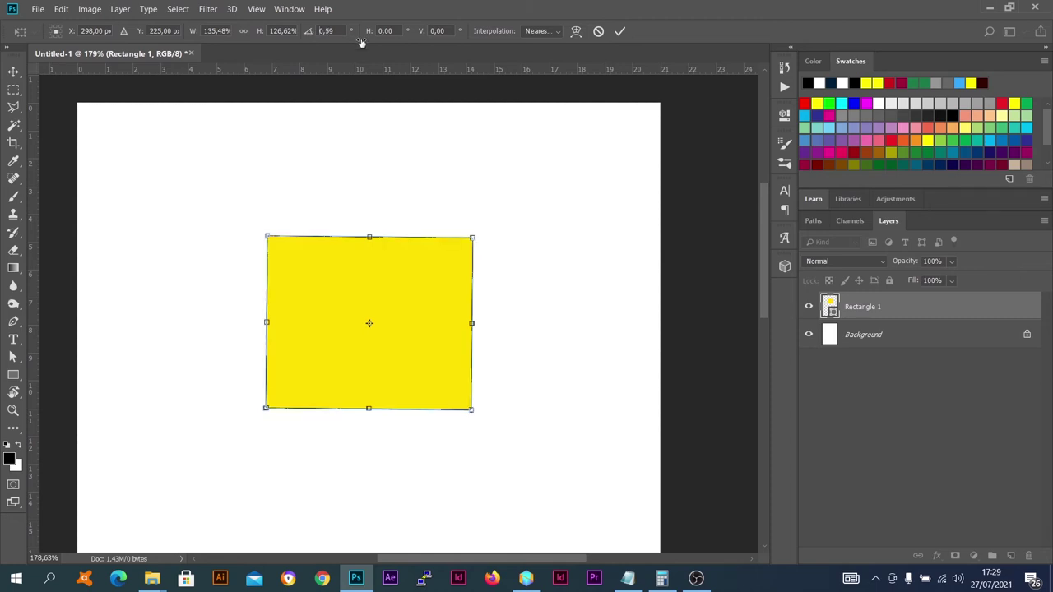
{"action": "left_click_drag", "start_coordinate": [361, 42], "coordinate": [59, 64]}
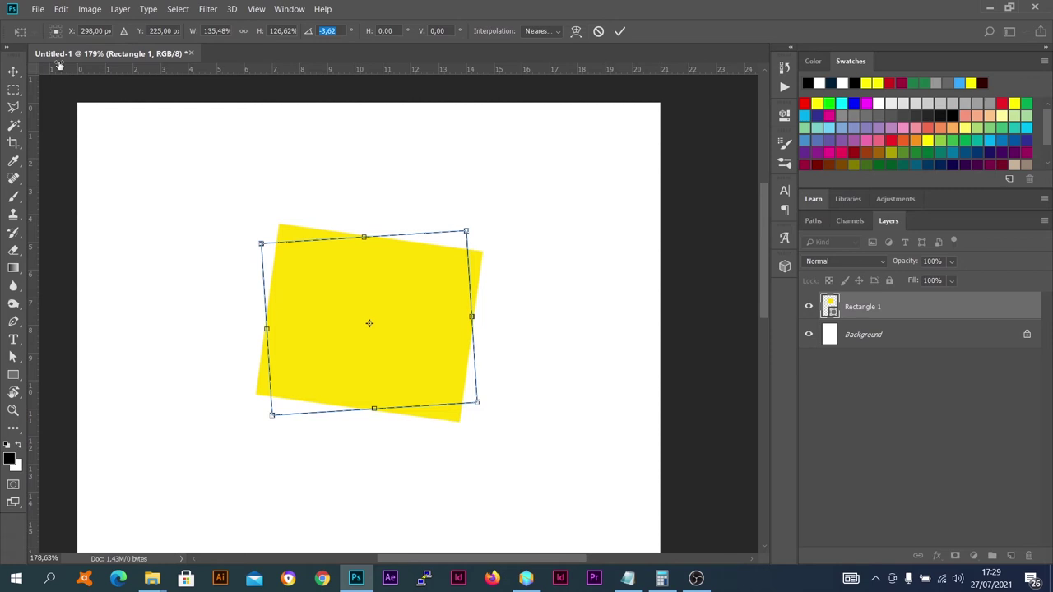
{"action": "left_click_drag", "start_coordinate": [59, 64], "coordinate": [332, 53]}
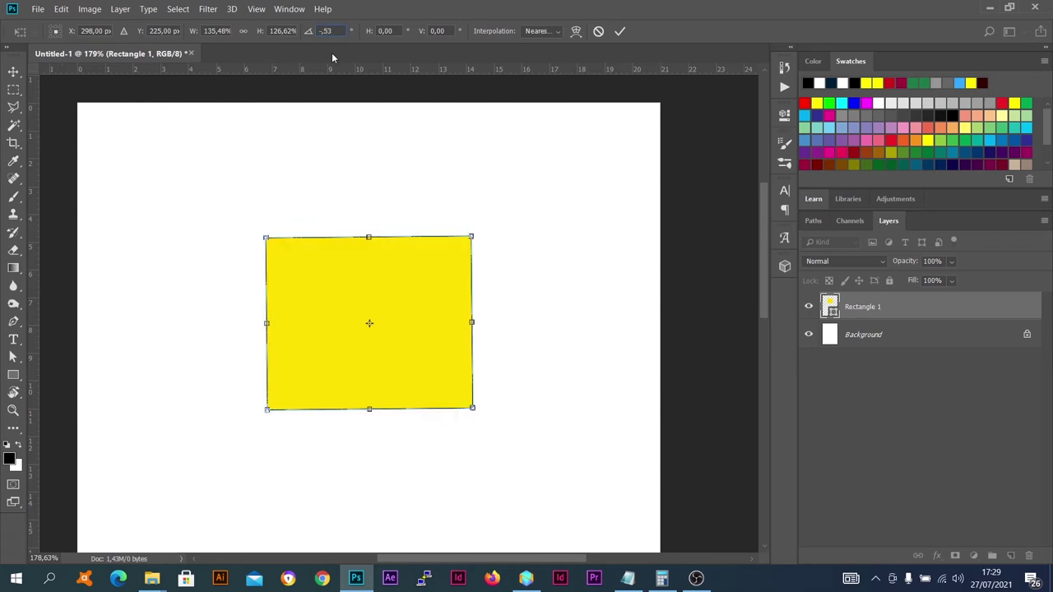
{"action": "type", "text": "50"}
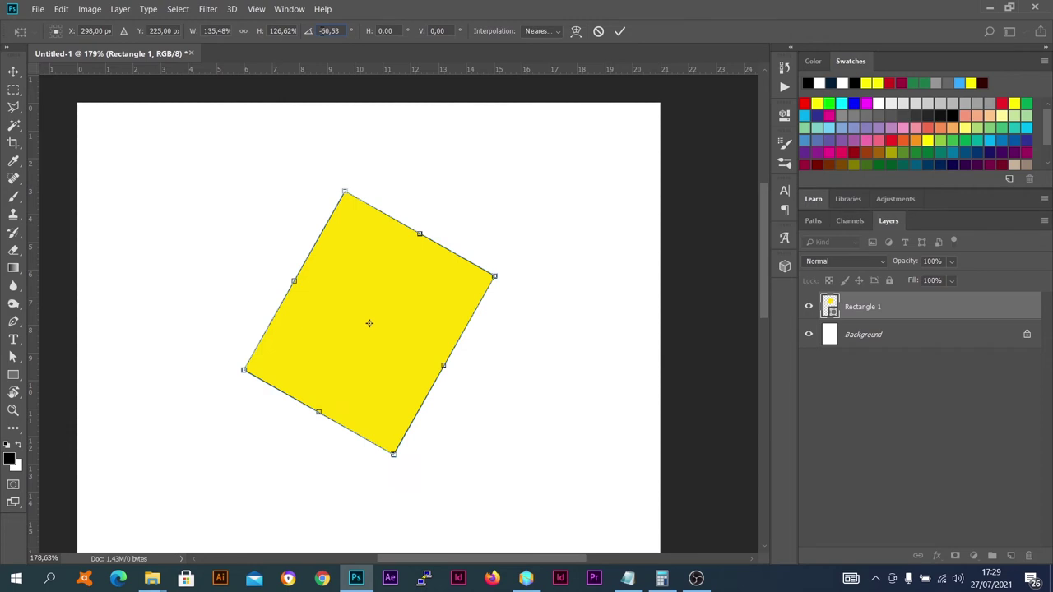
{"action": "type", "text": "6"}
{"action": "type", "text": "0"}
{"action": "key", "text": "Return"}
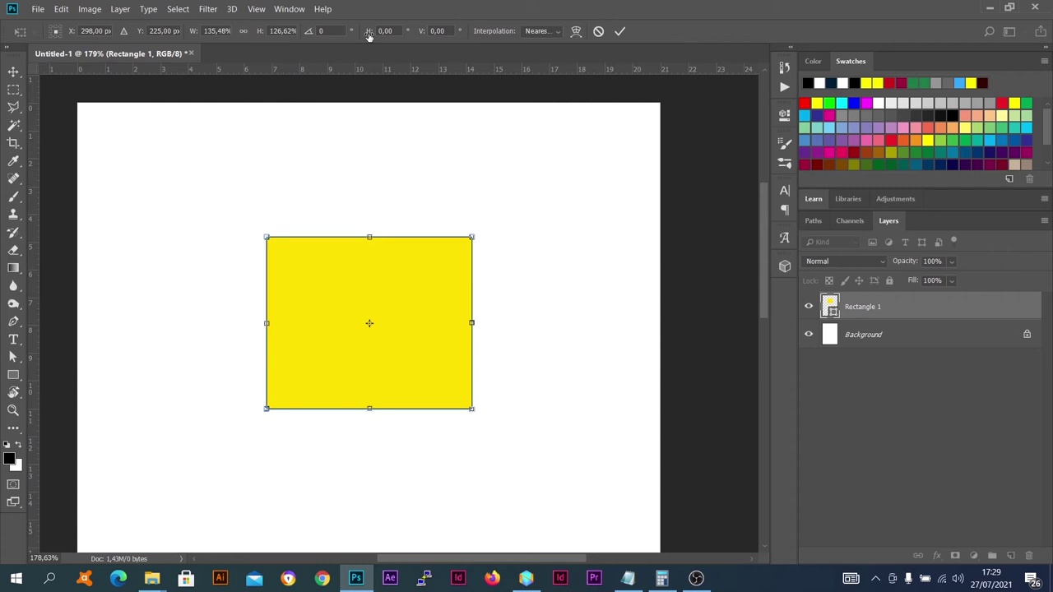
- Ctrl-drag a side handle to skew the rectangle -17.74° into a parallelogram, then view interpolation methods
{"action": "left_click_drag", "start_coordinate": [369, 36], "coordinate": [52, 94]}
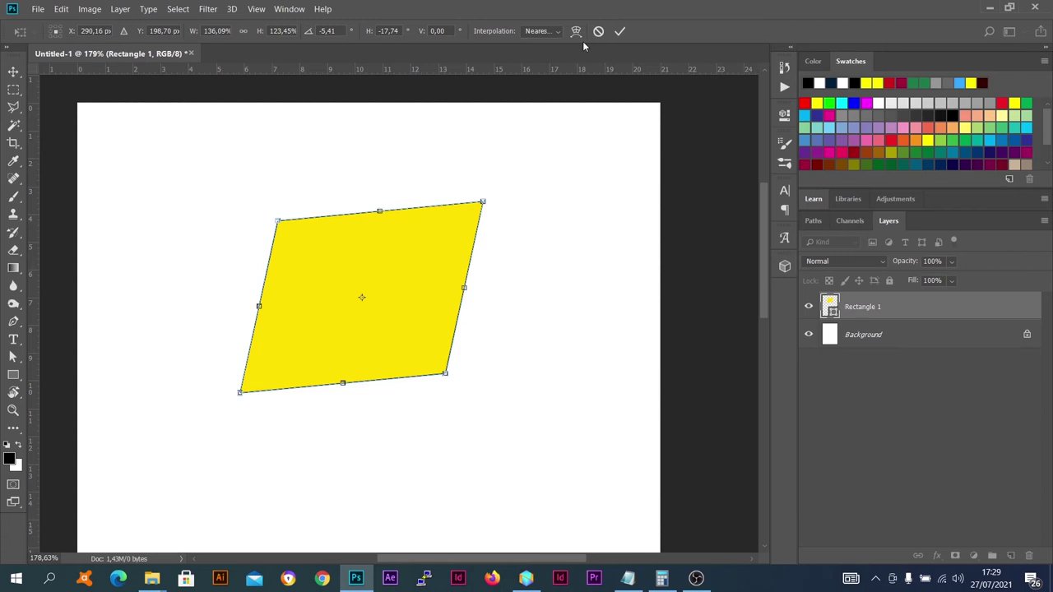
{"action": "left_click", "coordinate": [559, 31]}
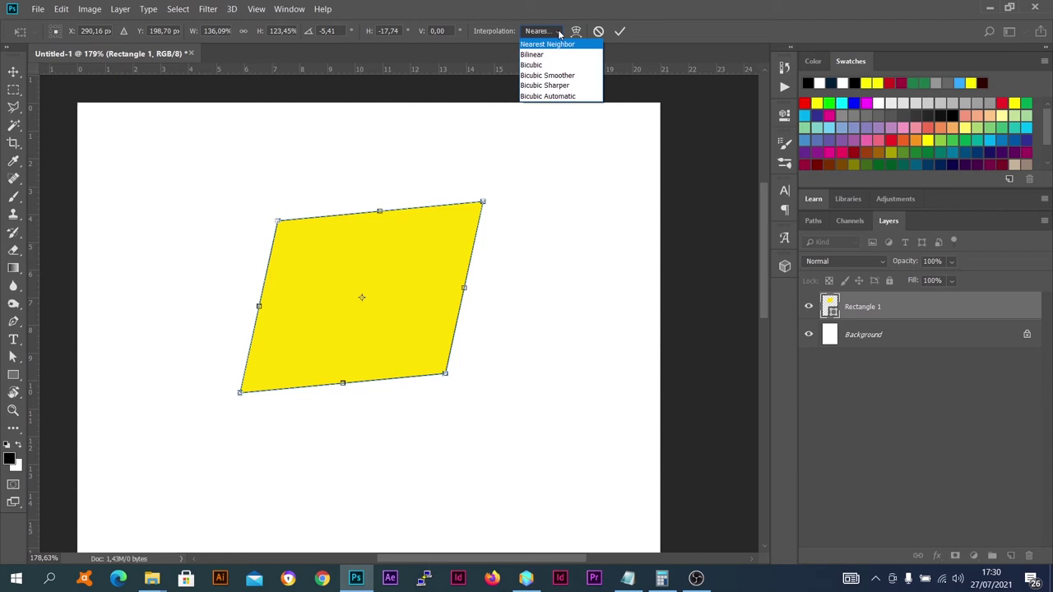
- Keeping Nearest Neighbor, scale the skewed yellow parallelogram around its centre to 173.33% × 157.23%
{"action": "left_click", "coordinate": [547, 43]}
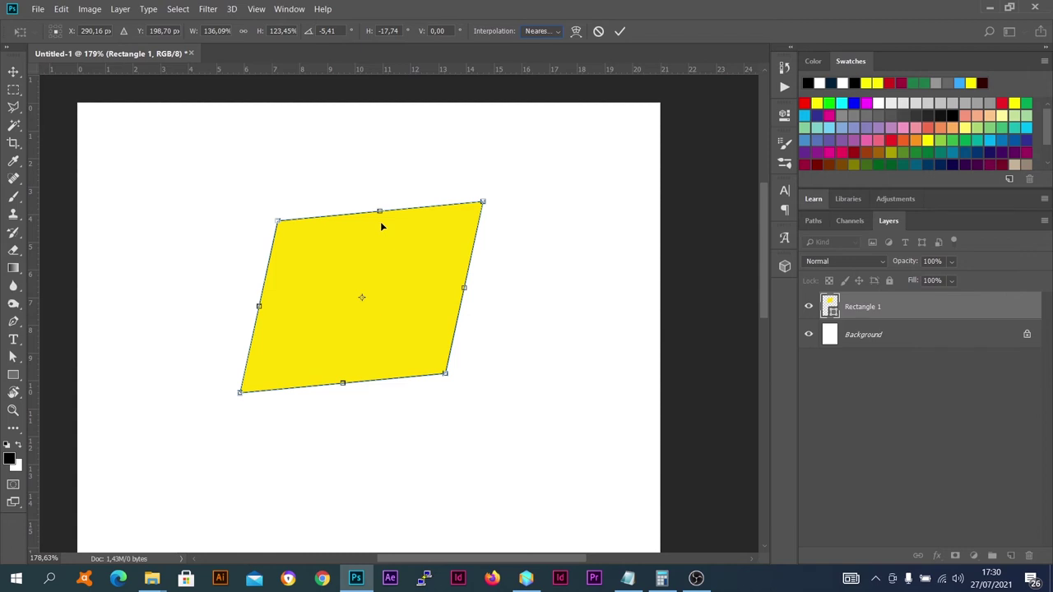
{"action": "left_click_drag", "start_coordinate": [252, 394], "coordinate": [232, 411]}
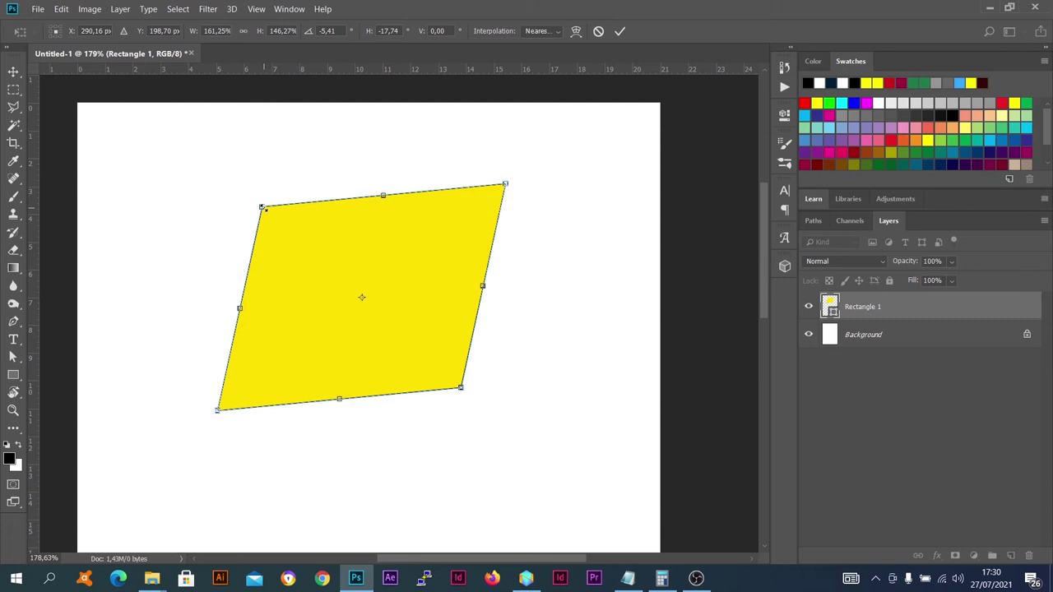
{"action": "left_click_drag", "start_coordinate": [263, 208], "coordinate": [254, 200]}
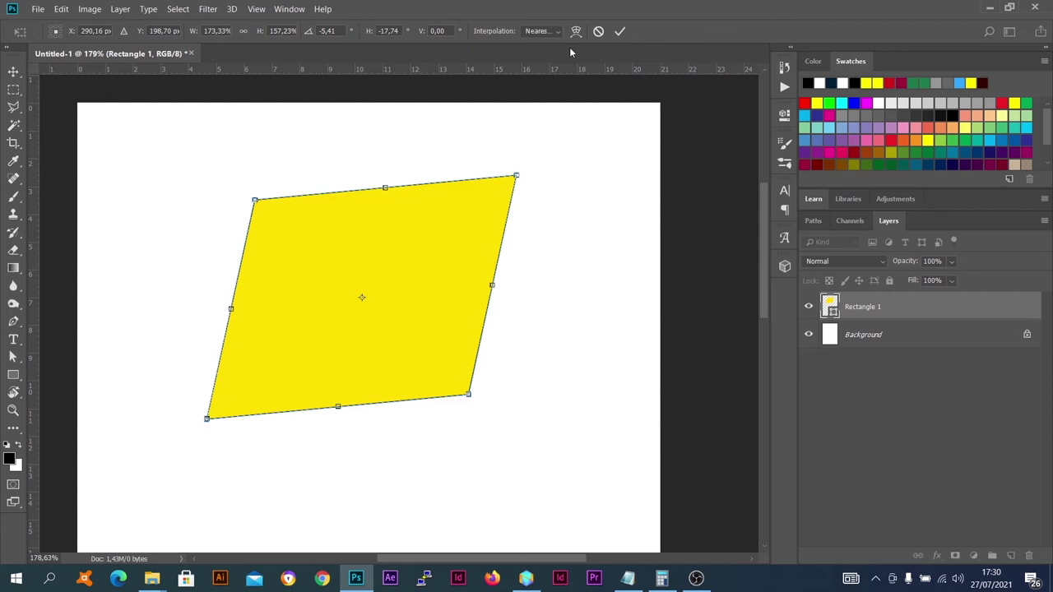
- Commit the skew and scale, then start a fresh free transform on the yellow shape
{"action": "left_click", "coordinate": [621, 31]}
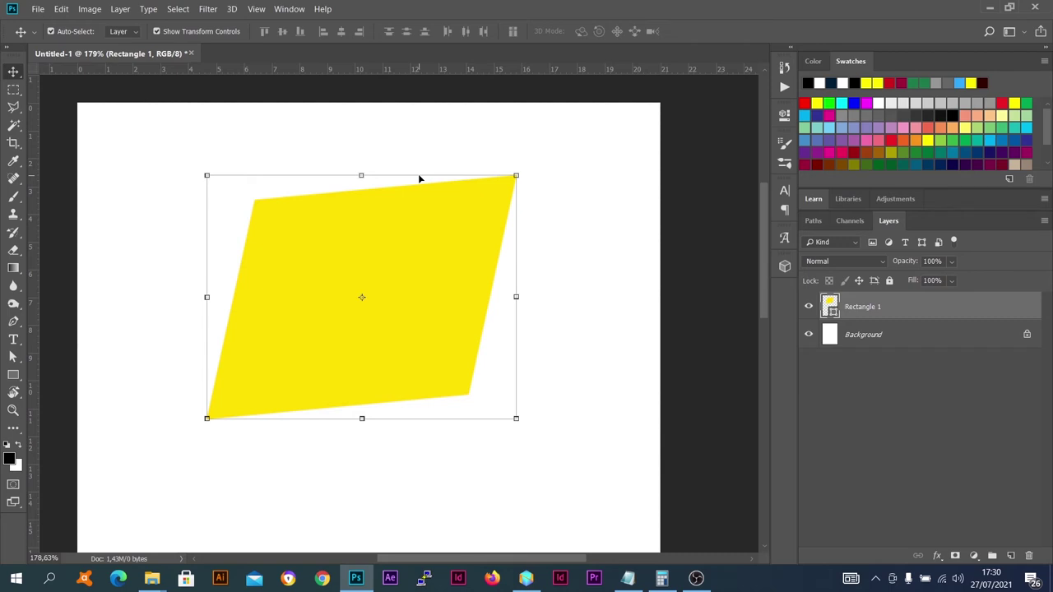
{"action": "key", "text": "ctrl+t"}
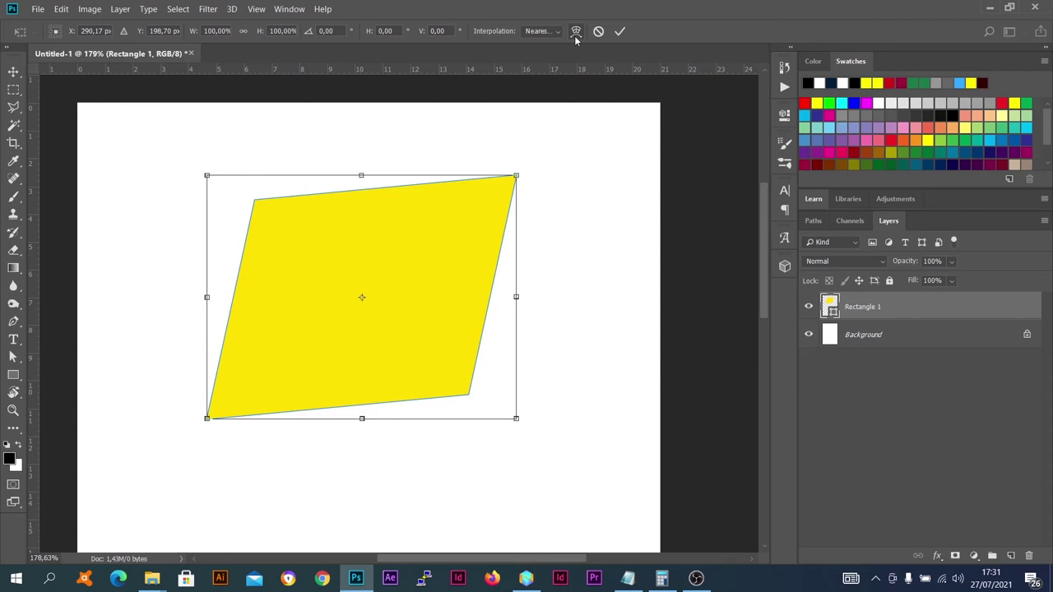
- Warp the yellow shape with a Custom mesh so its lower edge curves like a waving flag
{"action": "left_click", "coordinate": [576, 33]}
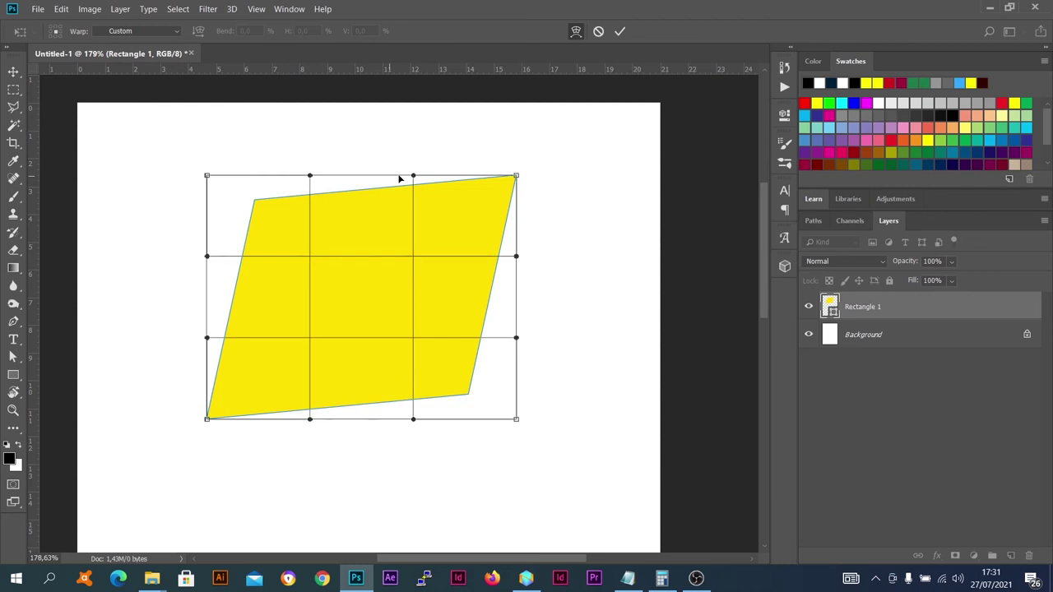
{"action": "key", "text": "ctrl+z"}
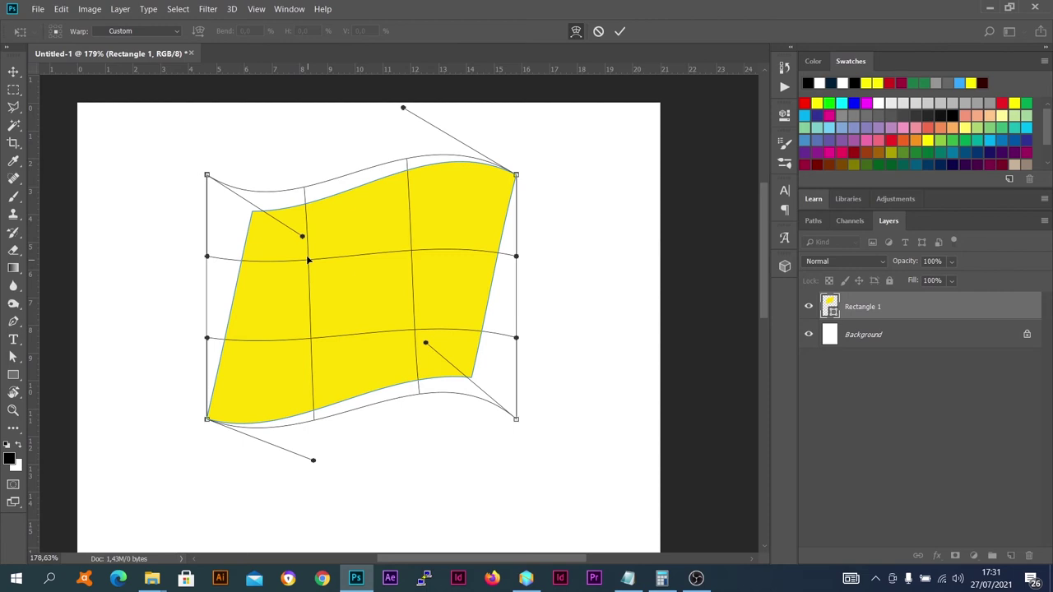
{"action": "left_click_drag", "start_coordinate": [308, 260], "coordinate": [417, 397]}
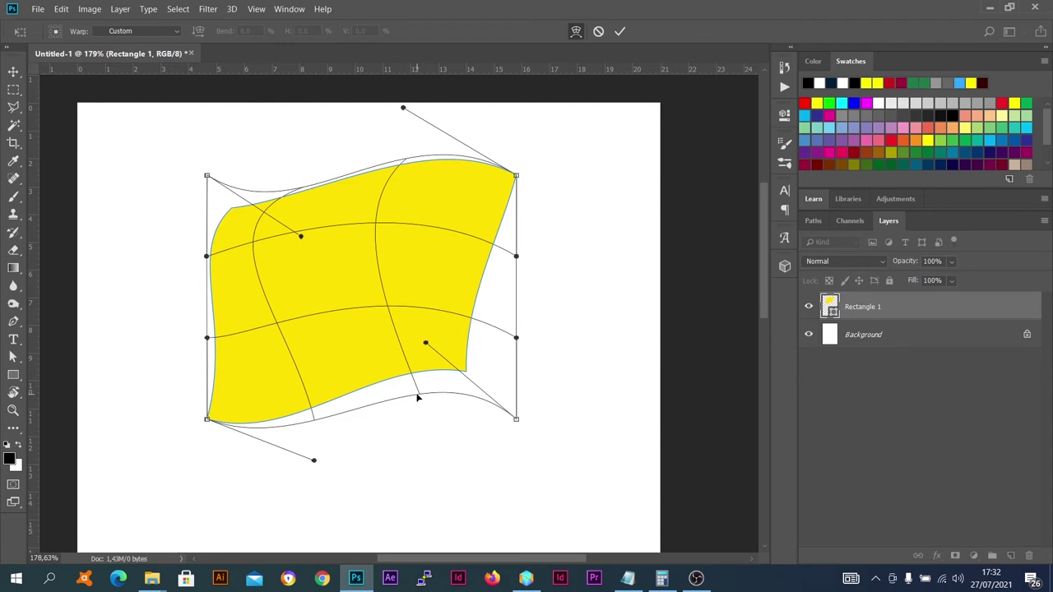
{"action": "left_click_drag", "start_coordinate": [417, 397], "coordinate": [403, 388]}
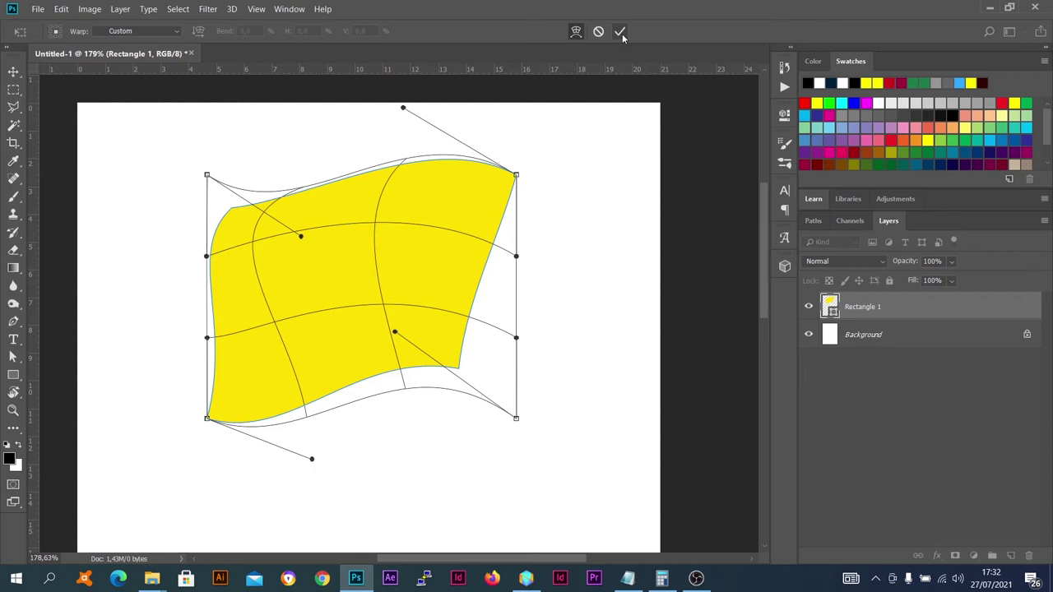
- Apply the Custom warp and shift the yellow flag slightly left
{"action": "left_click", "coordinate": [620, 31]}
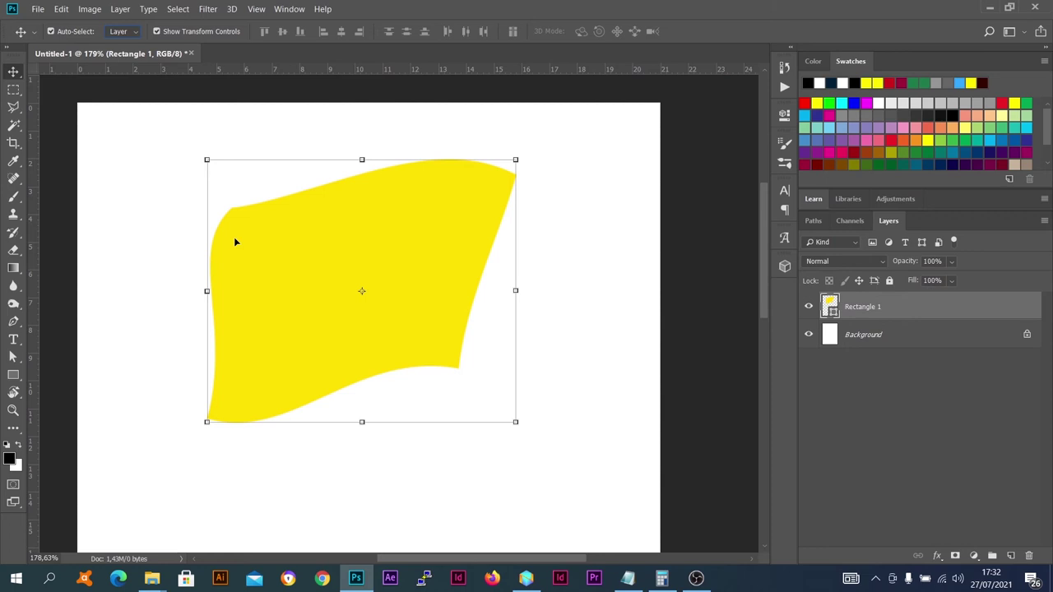
{"action": "left_click_drag", "start_coordinate": [234, 241], "coordinate": [223, 240]}
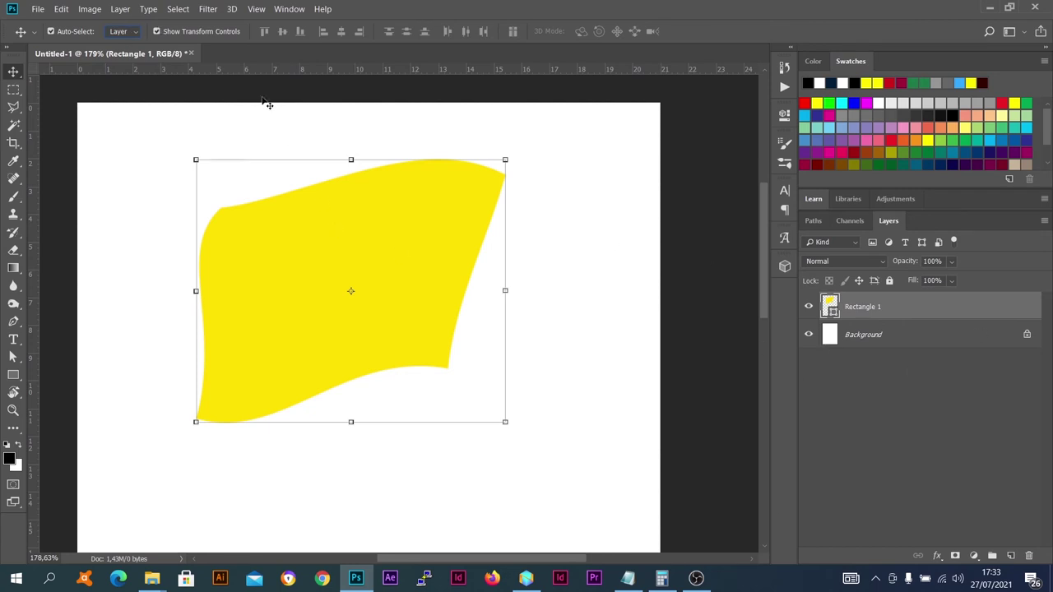
- With transform controls hidden, drag the yellow flag until it sits lower on the page
{"action": "left_click", "coordinate": [157, 31]}
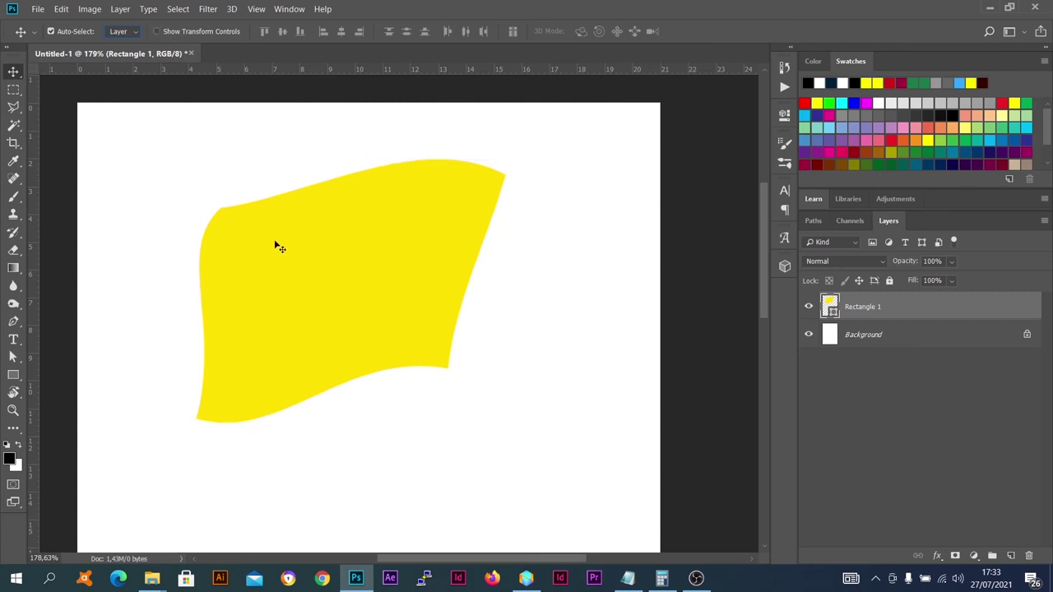
{"action": "mouse_move", "coordinate": [236, 312]}
{"action": "left_mouse_down"}
{"action": "mouse_move", "coordinate": [253, 278]}
{"action": "mouse_move", "coordinate": [213, 254]}
{"action": "left_mouse_up"}
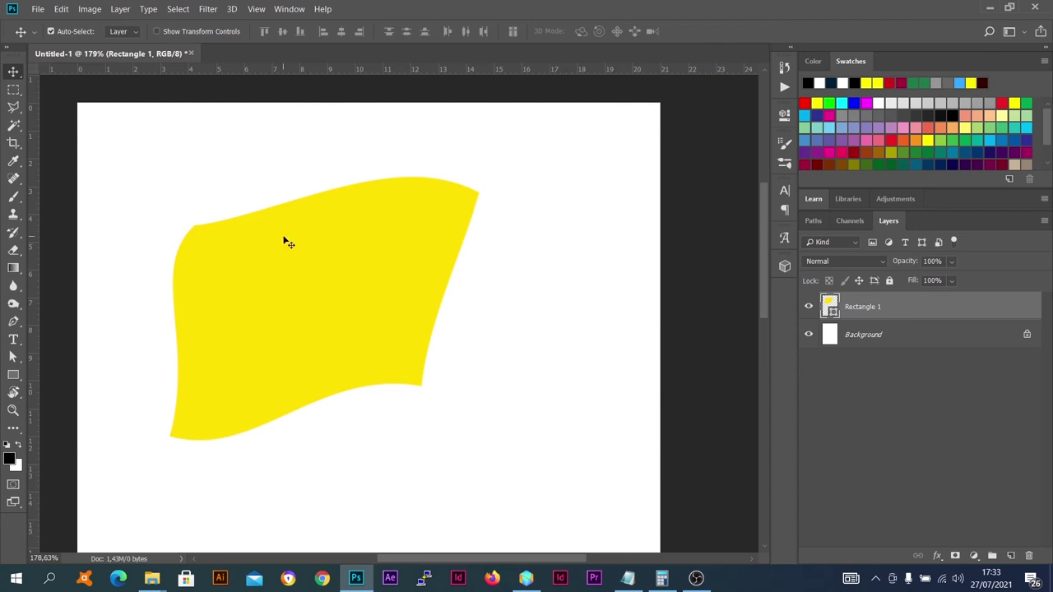
{"action": "left_click", "coordinate": [157, 31]}
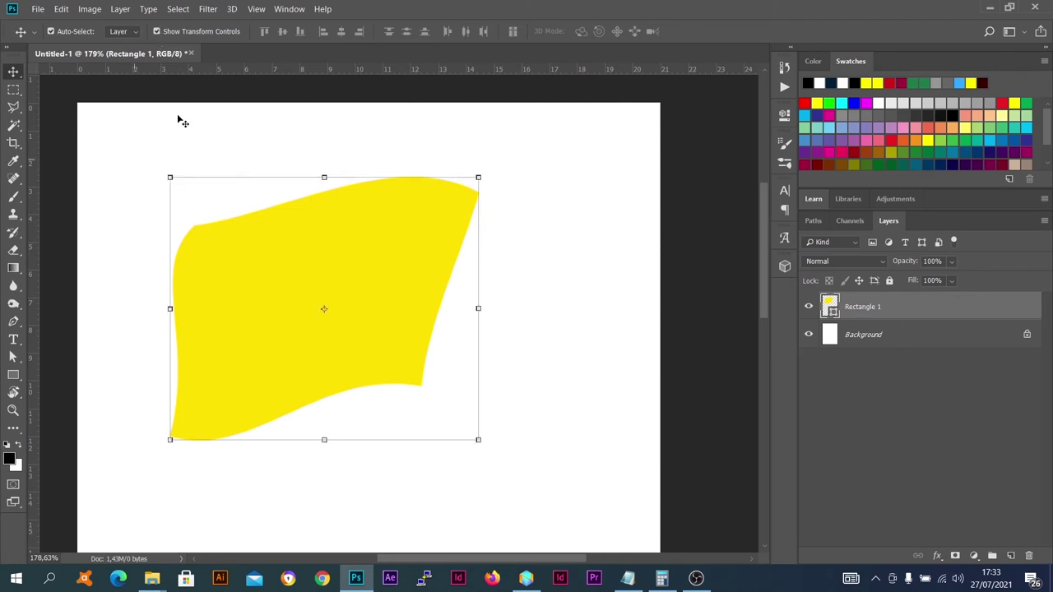
{"action": "left_click", "coordinate": [157, 31]}
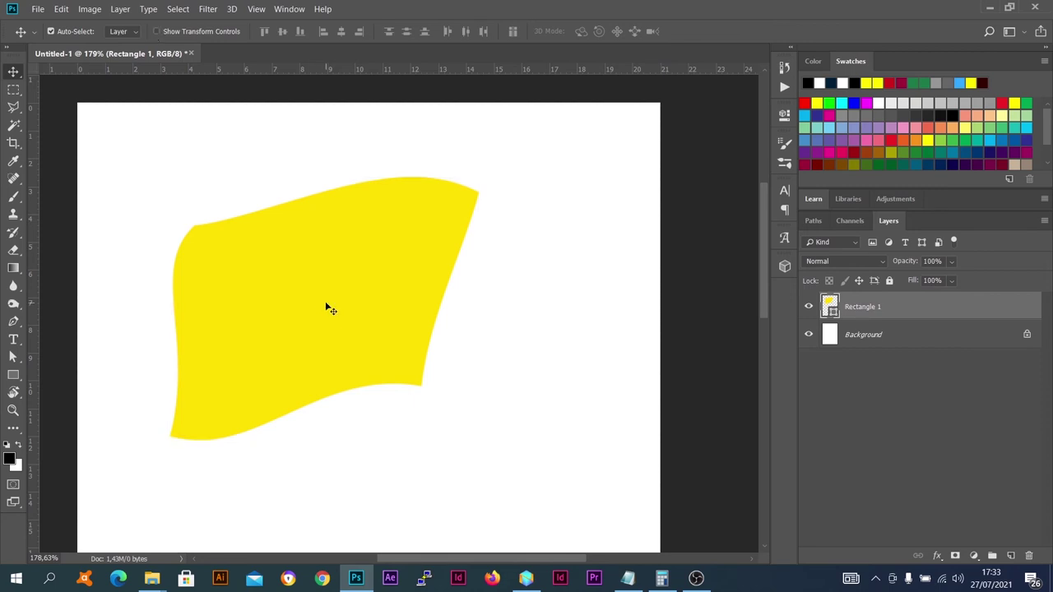
{"action": "left_click_drag", "start_coordinate": [331, 268], "coordinate": [358, 290]}
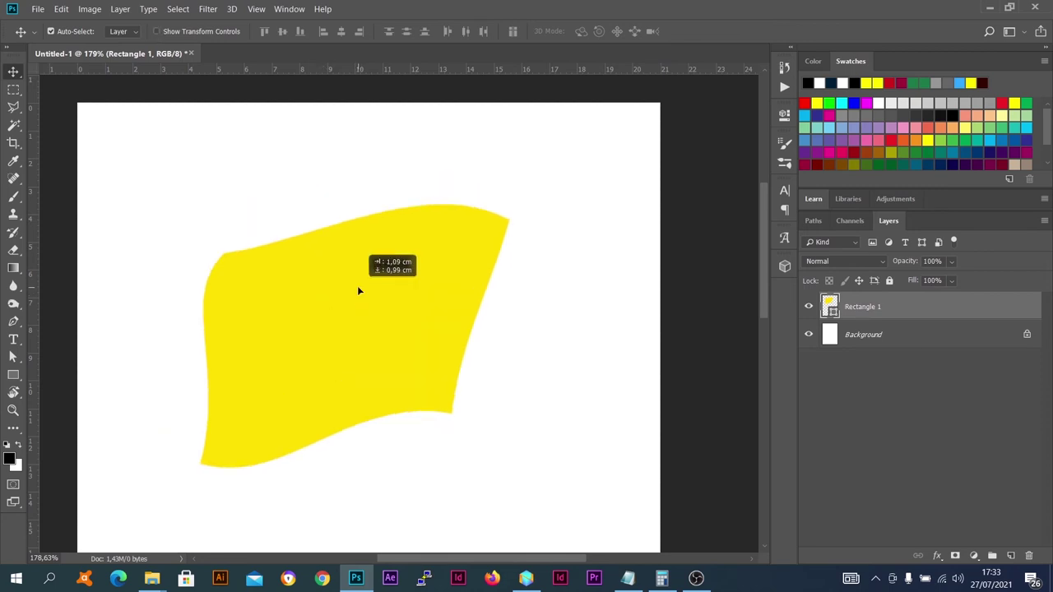
{"action": "left_click_drag", "start_coordinate": [358, 290], "coordinate": [366, 299]}
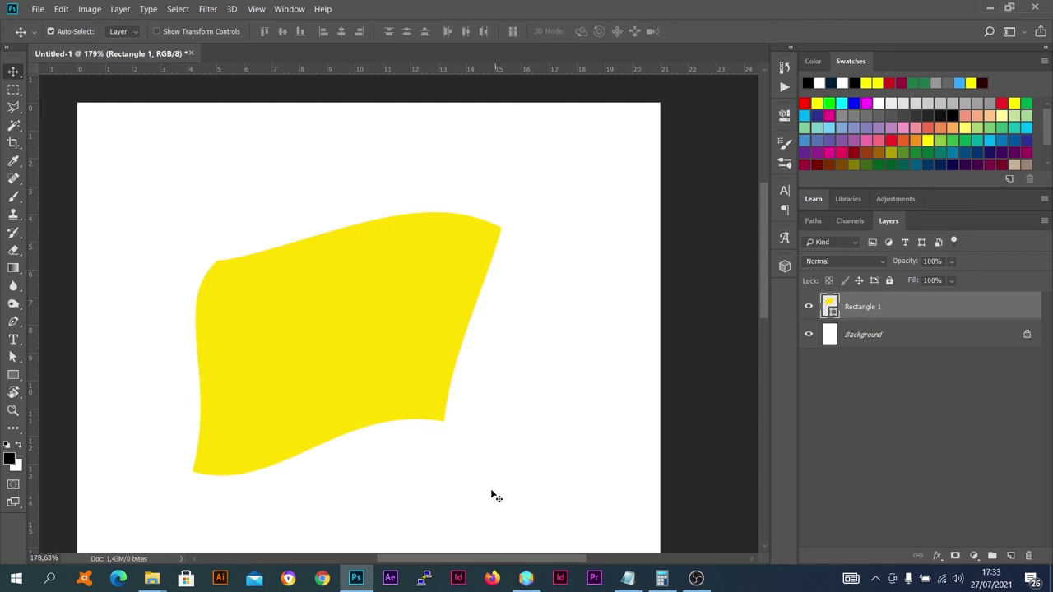
{"action": "left_click_drag", "start_coordinate": [392, 272], "coordinate": [401, 255]}
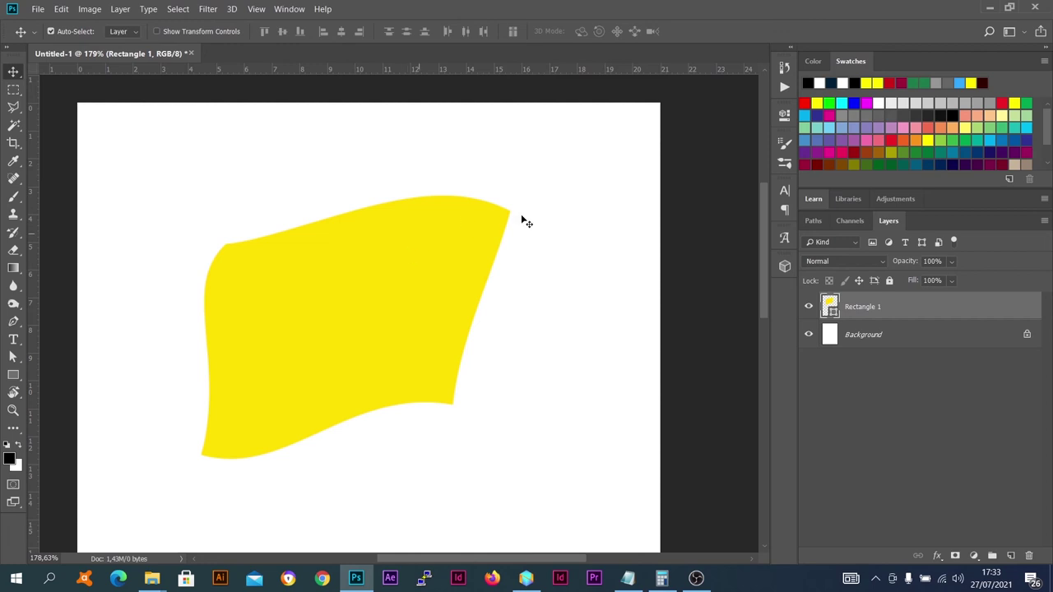
{"action": "mouse_move", "coordinate": [400, 208]}
{"action": "left_mouse_down"}
{"action": "mouse_move", "coordinate": [388, 190]}
{"action": "mouse_move", "coordinate": [399, 240]}
{"action": "left_mouse_up"}
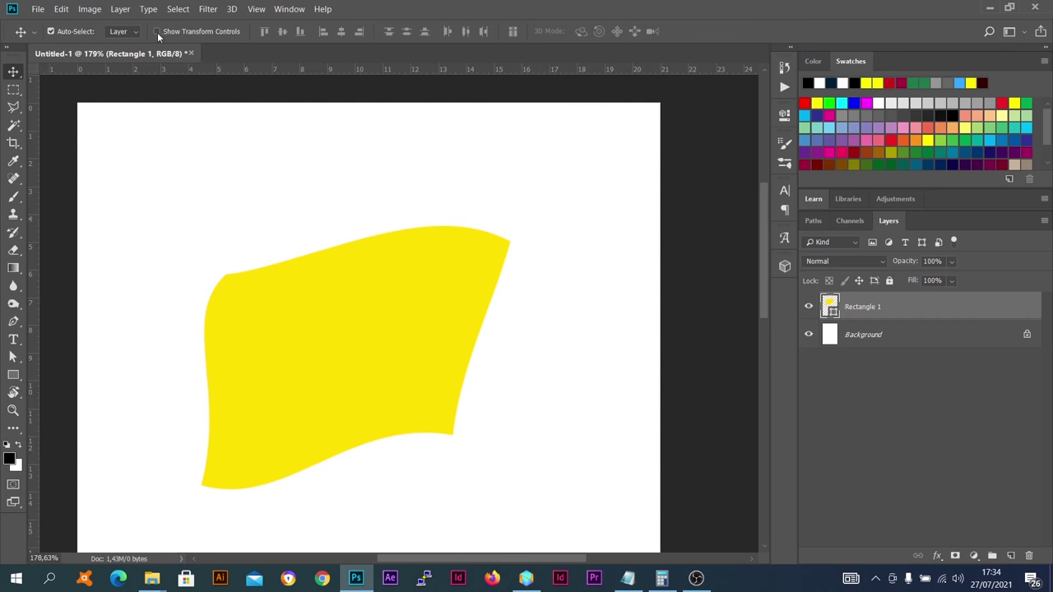
- Nudge and drag the yellow flag toward the page centre, checking its bounding box
{"action": "key", "text": "shift+Up"}
{"action": "key", "text": "shift+Up"}
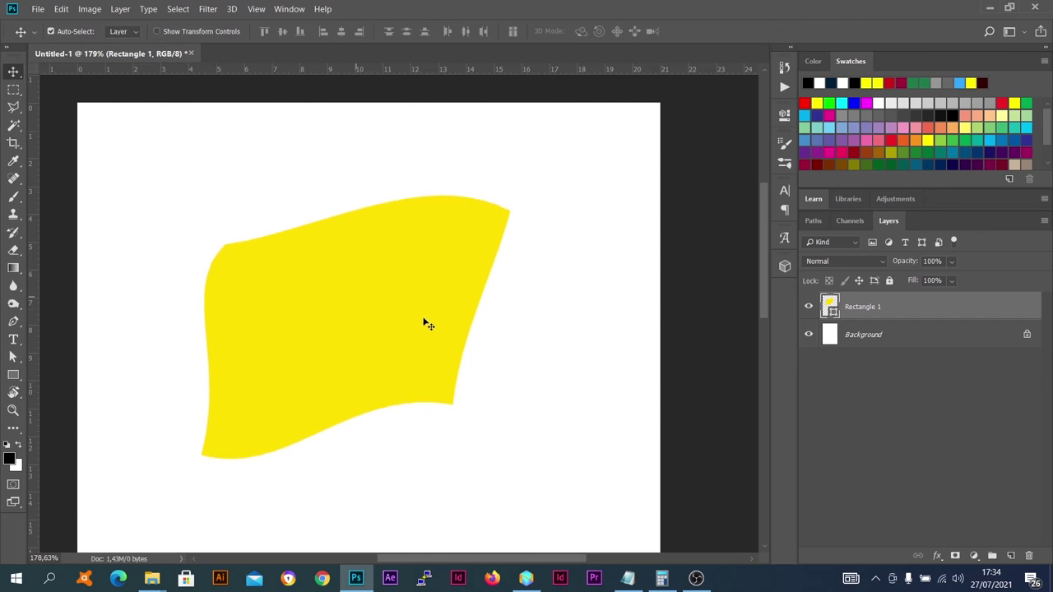
{"action": "key", "text": "Down"}
{"action": "key", "text": "Down"}
{"action": "key", "text": "Down"}
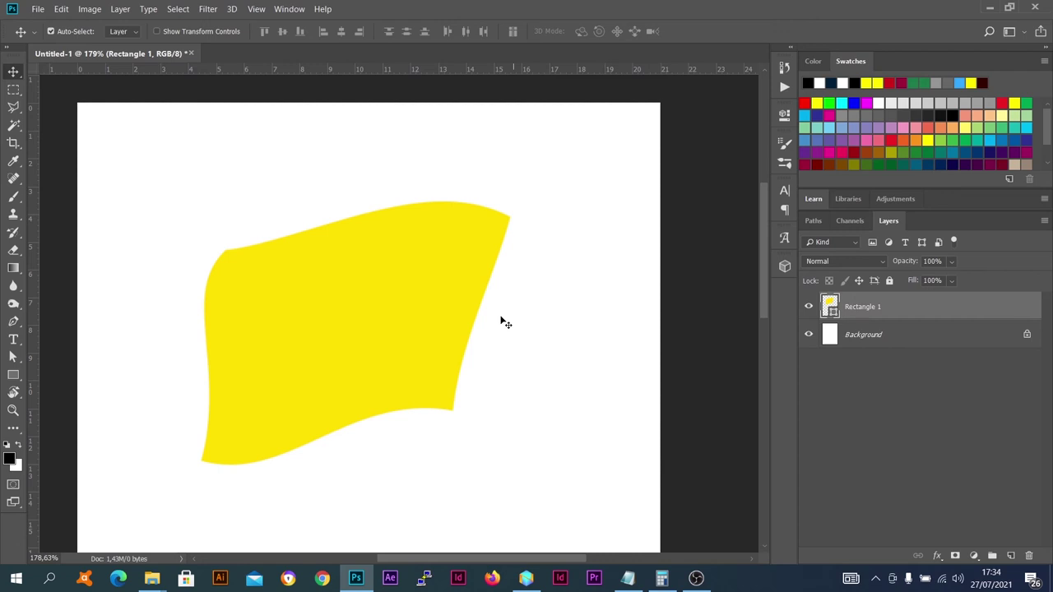
{"action": "key", "text": "Up"}
{"action": "key", "text": "Up"}
{"action": "key", "text": "Up"}
{"action": "key", "text": "Right"}
{"action": "key", "text": "Right"}
{"action": "key", "text": "Right"}
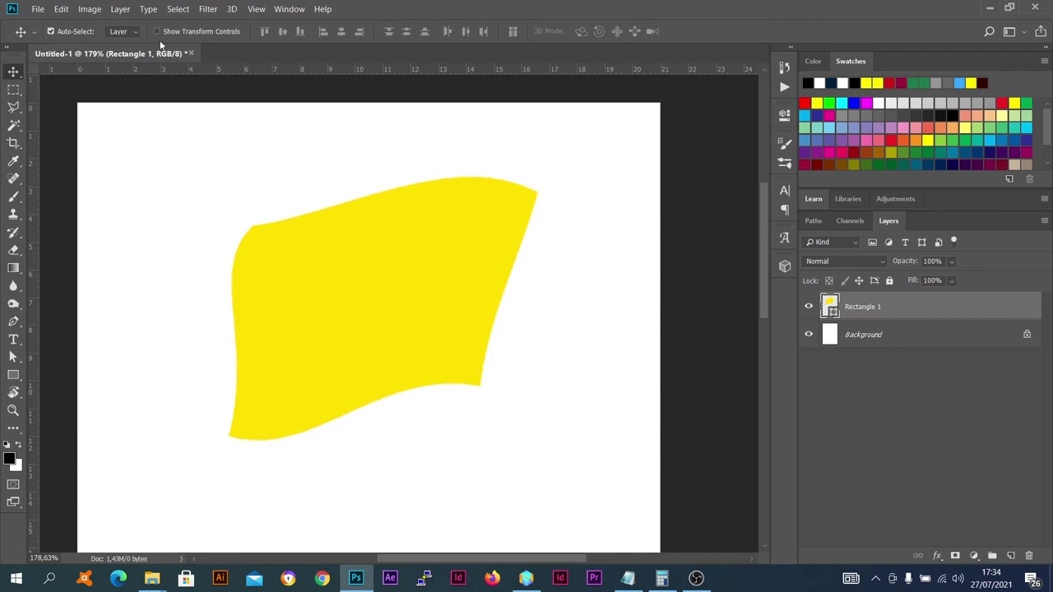
{"action": "left_click", "coordinate": [156, 31]}
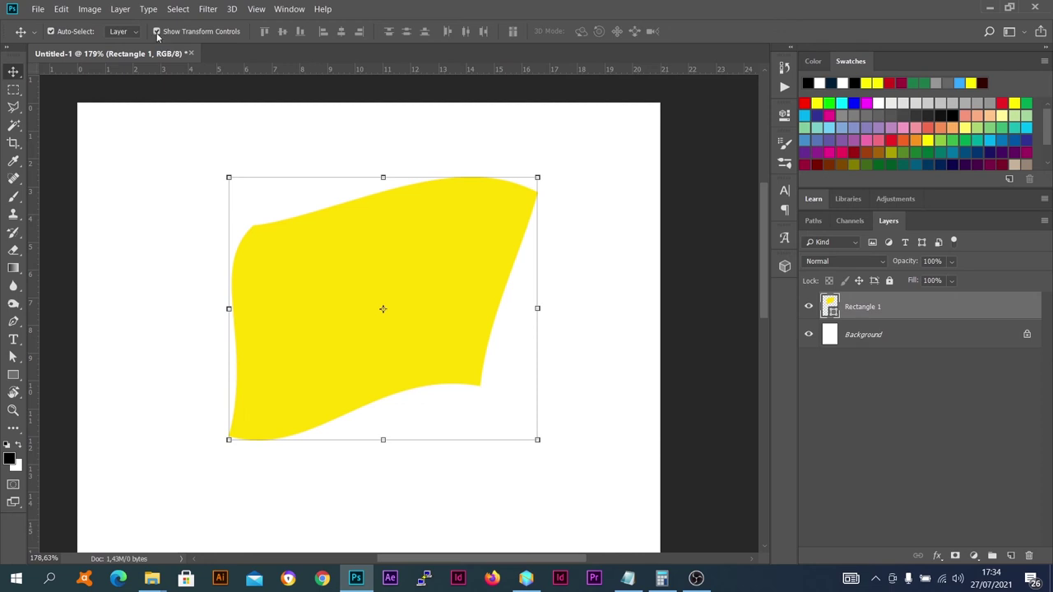
{"action": "left_click", "coordinate": [157, 31]}
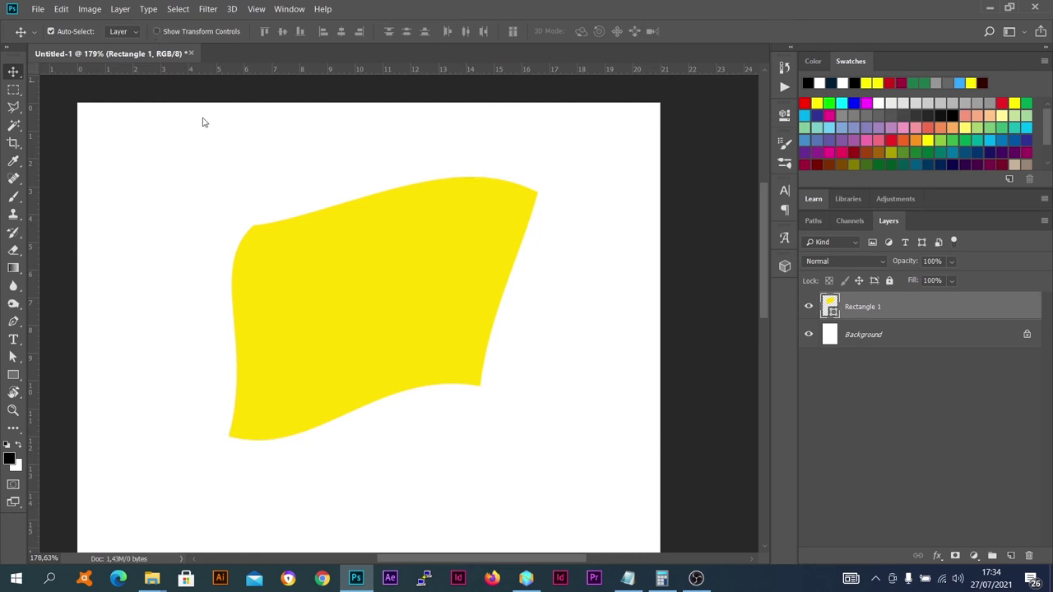
{"action": "left_click_drag", "start_coordinate": [338, 374], "coordinate": [362, 353]}
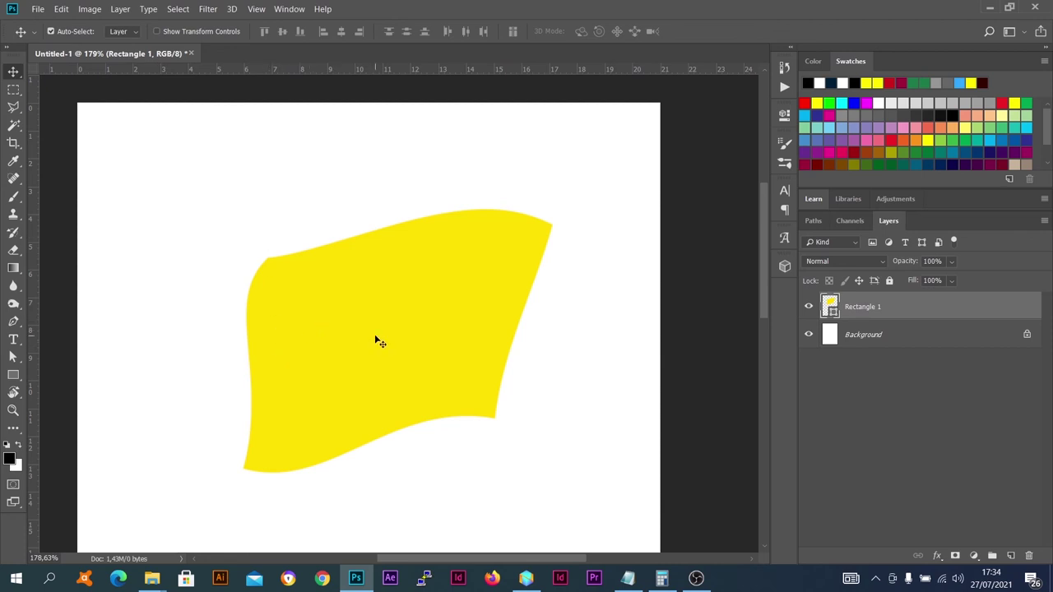
{"action": "mouse_move", "coordinate": [313, 298]}
{"action": "left_mouse_down"}
{"action": "mouse_move", "coordinate": [400, 261]}
{"action": "mouse_move", "coordinate": [394, 209]}
{"action": "left_mouse_up"}
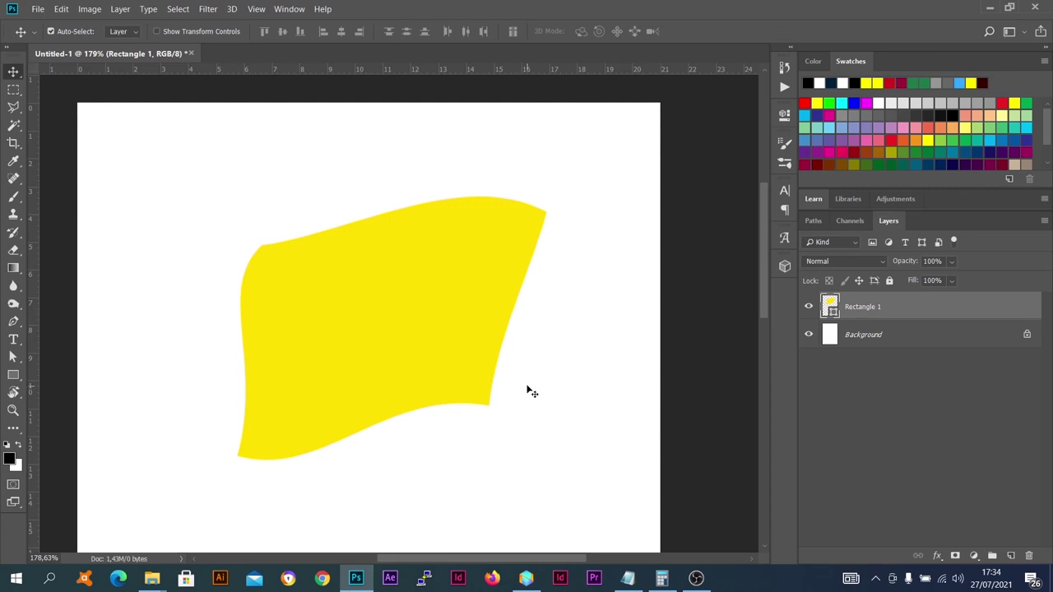
- Check the flag's distances to the page edges, then start a new free transform on it
{"action": "key", "text": "ctrl"}
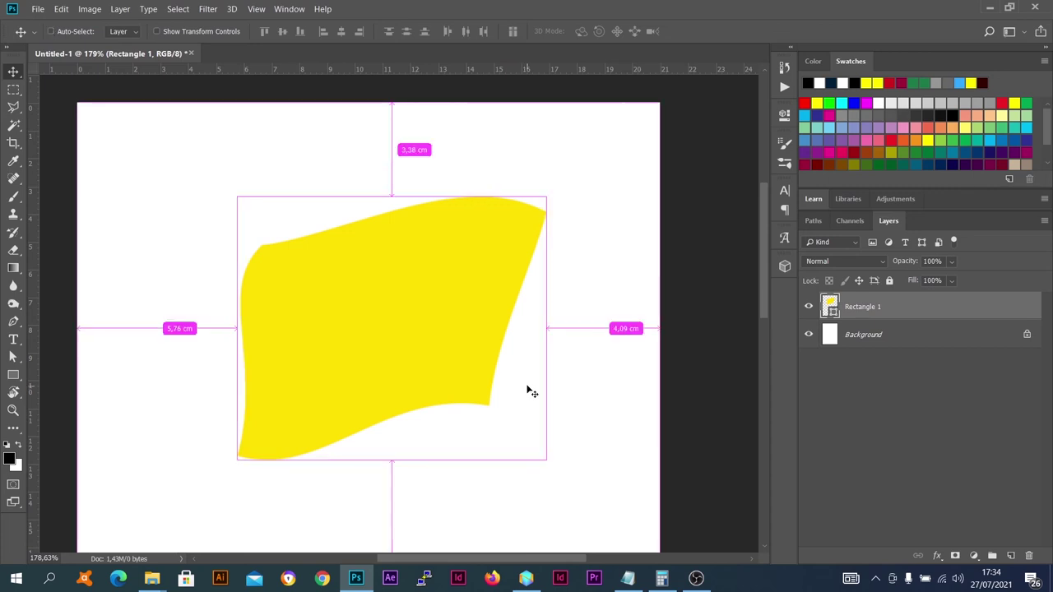
{"action": "key", "text": "ctrl+t"}
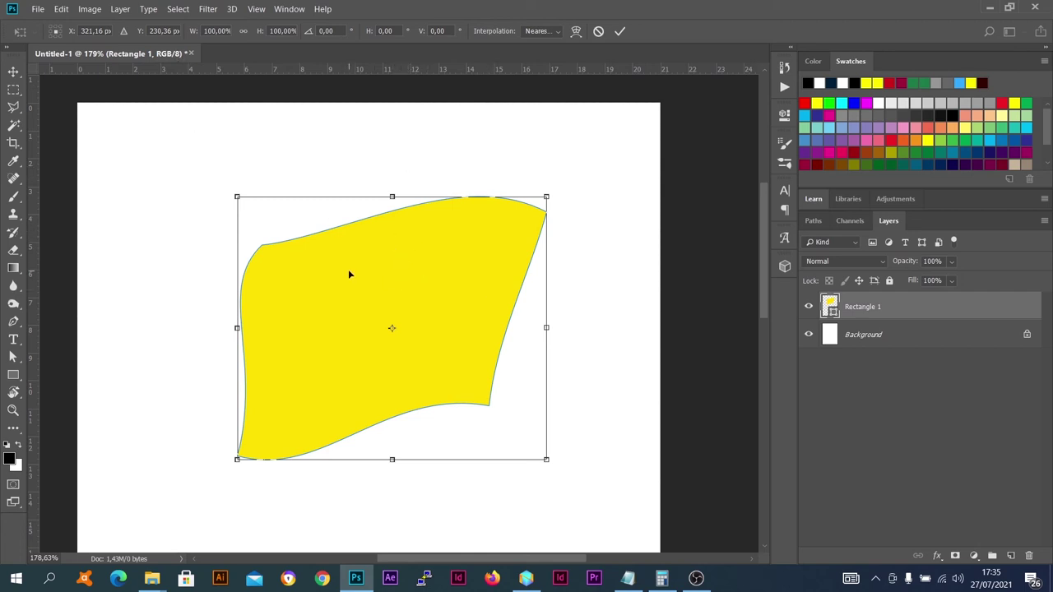
- Shift the flag slightly, scale it to 106.75%, and bend it with a Custom warp mesh
{"action": "left_click_drag", "start_coordinate": [348, 274], "coordinate": [326, 288]}
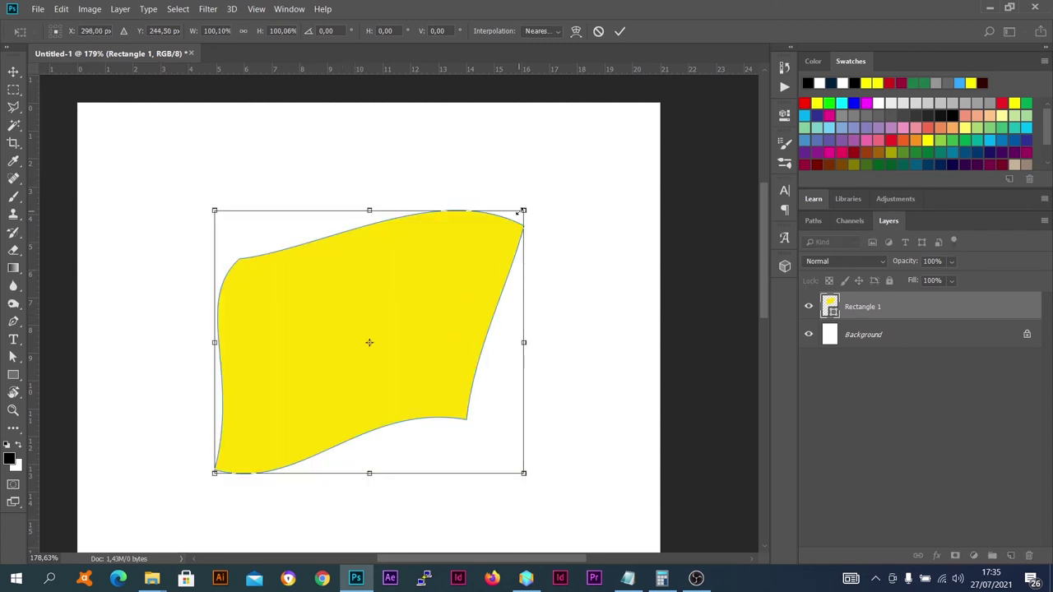
{"action": "left_click_drag", "start_coordinate": [519, 212], "coordinate": [541, 195]}
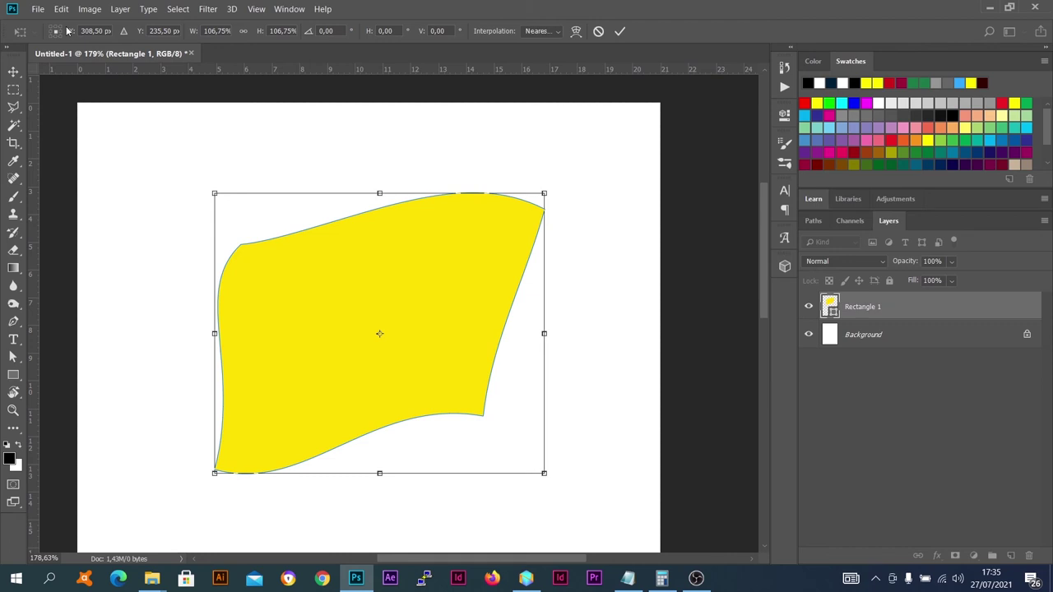
{"action": "left_click", "coordinate": [576, 33]}
{"action": "left_click_drag", "start_coordinate": [420, 304], "coordinate": [429, 299]}
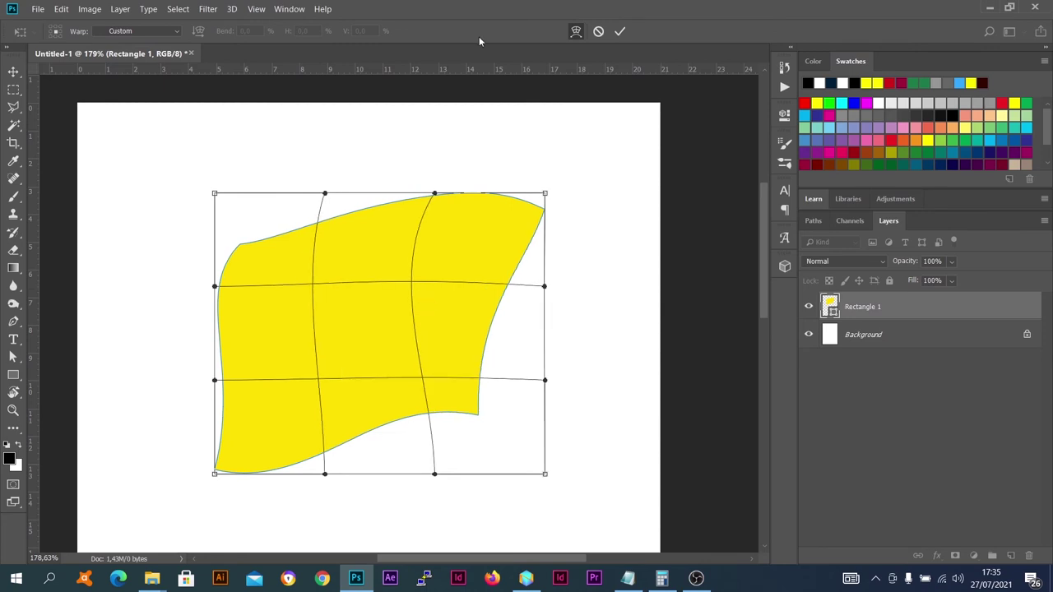
- Cancel the pending 106.75% scale and warp, and show transform controls again
{"action": "left_click", "coordinate": [599, 32]}
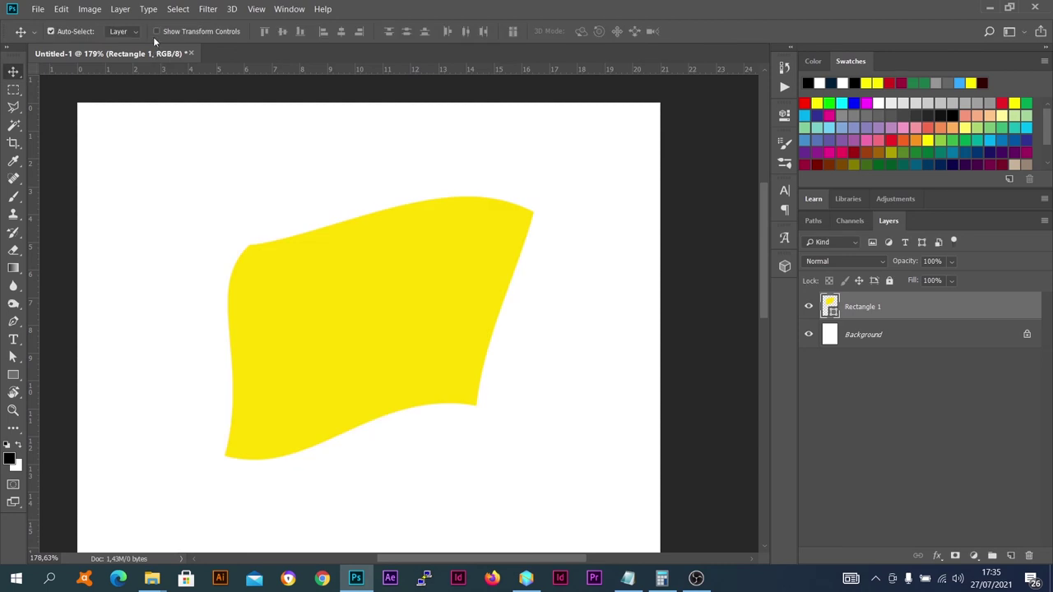
{"action": "left_click", "coordinate": [155, 32]}
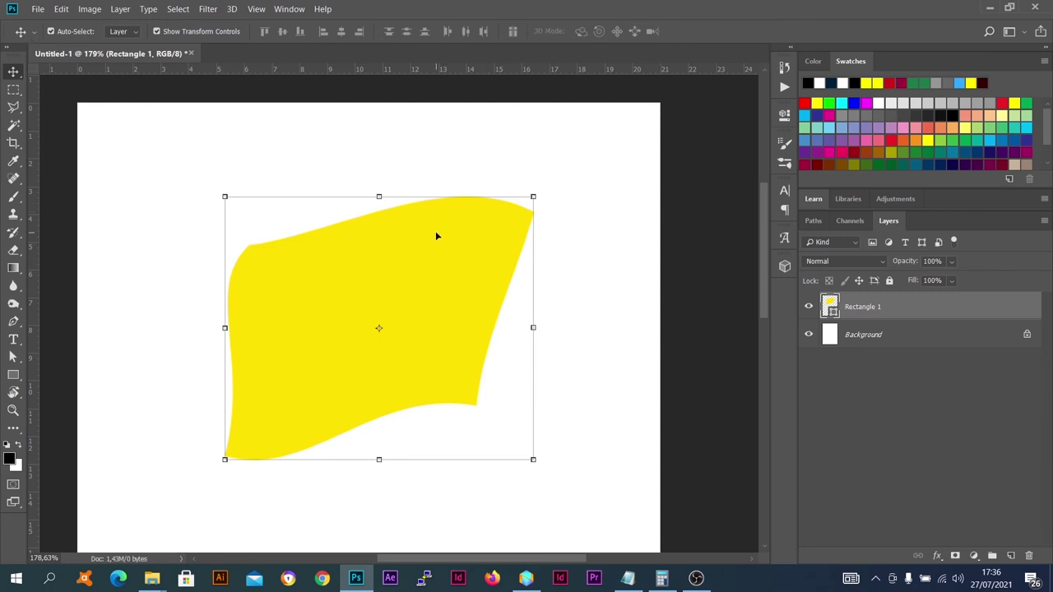
- Delete the warped yellow shape layer and set up the Rectangle tool with a yellow fill
{"action": "key", "text": "Delete"}
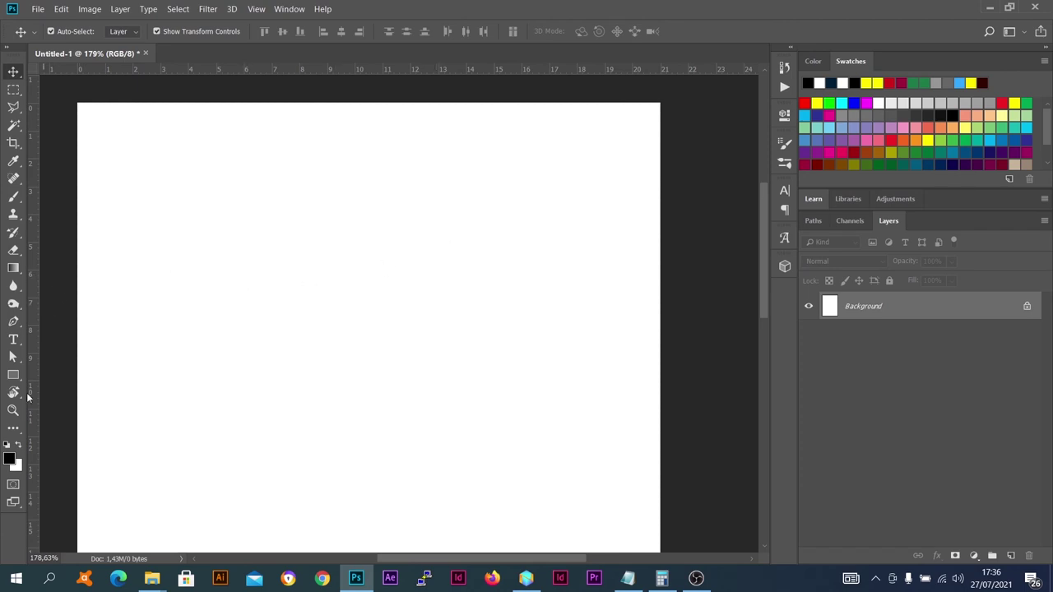
{"action": "left_click", "coordinate": [13, 375]}
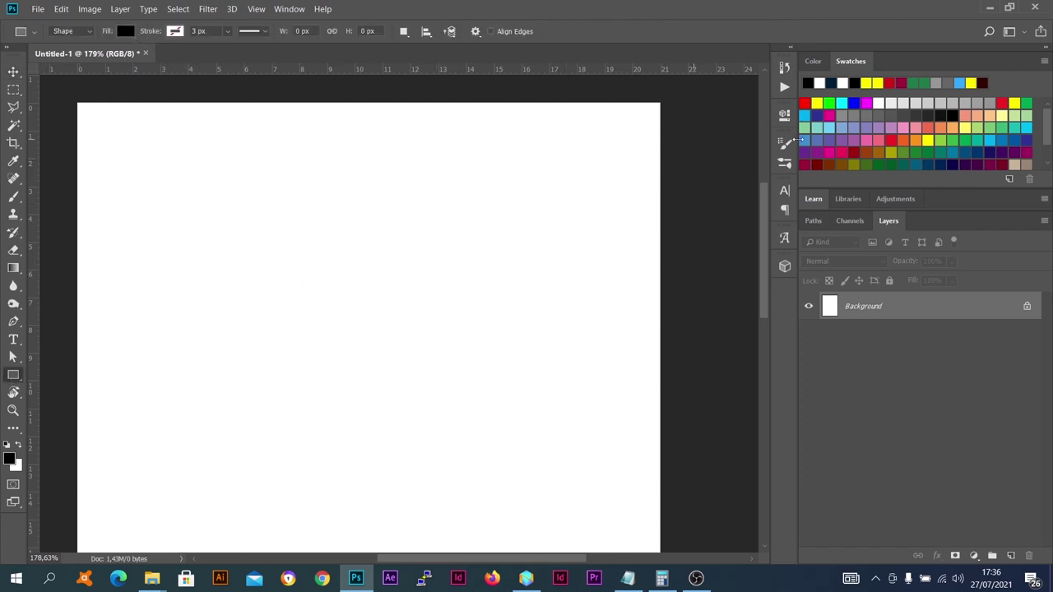
{"action": "left_click", "coordinate": [877, 82]}
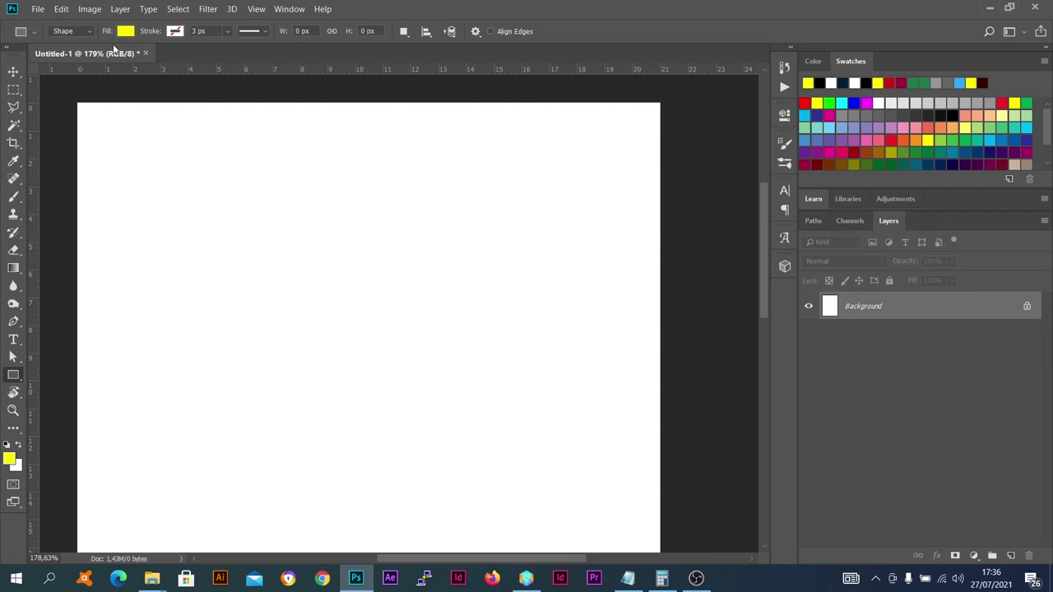
{"action": "scroll", "coordinate": [170, 181], "scroll_direction": "down", "scroll_amount": 1}
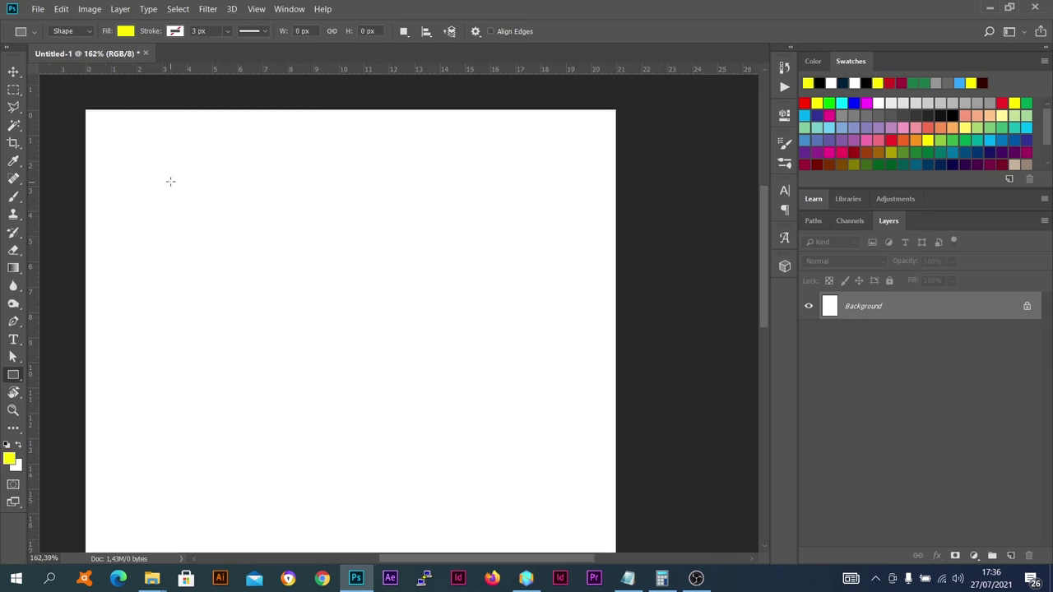
- Draw three yellow squares down the left side and a wide thin bar beneath them
{"action": "left_click_drag", "start_coordinate": [164, 160], "coordinate": [224, 219]}
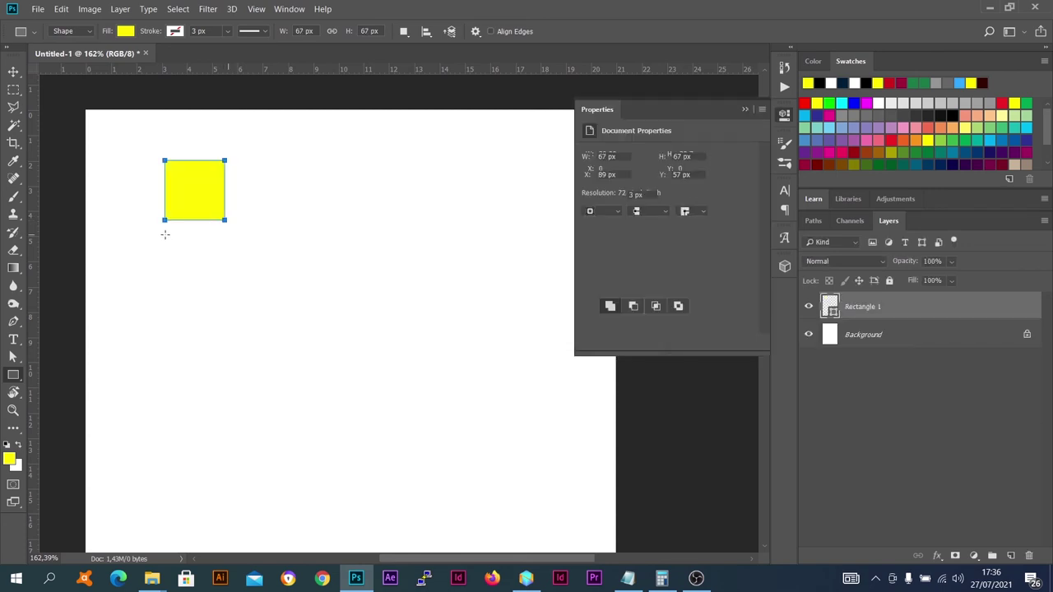
{"action": "left_click_drag", "start_coordinate": [164, 241], "coordinate": [280, 356]}
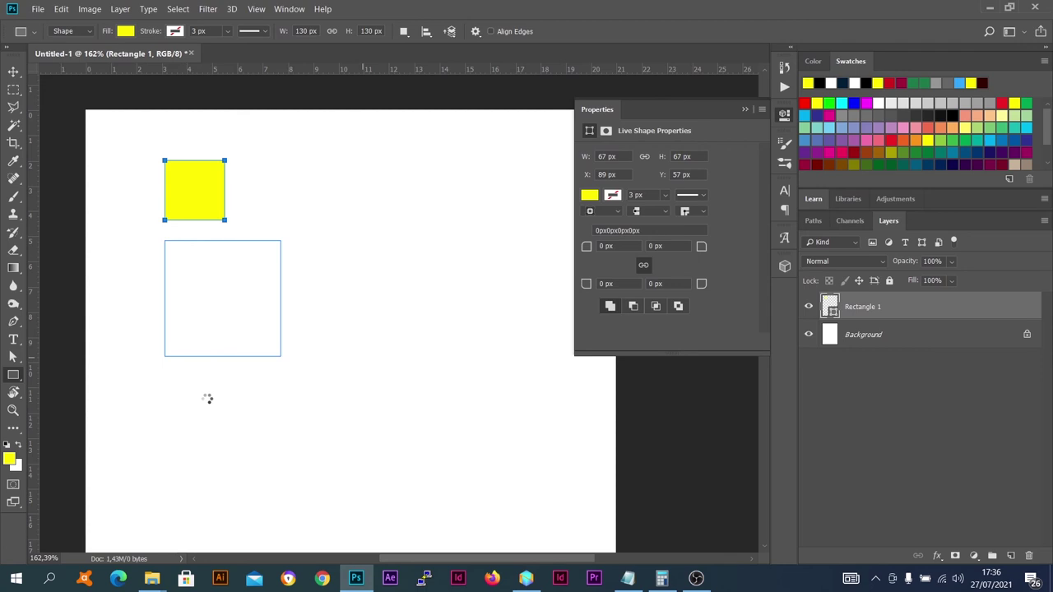
{"action": "left_click_drag", "start_coordinate": [161, 376], "coordinate": [227, 429]}
{"action": "mouse_move", "coordinate": [161, 453]}
{"action": "left_mouse_down"}
{"action": "mouse_move", "coordinate": [357, 445]}
{"action": "mouse_move", "coordinate": [393, 465]}
{"action": "left_mouse_up"}
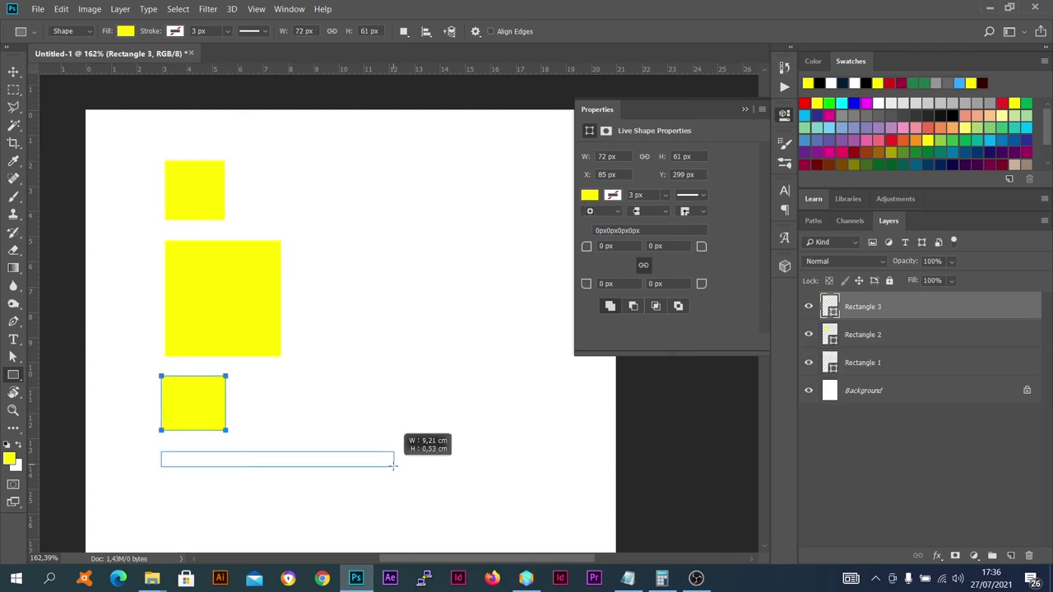
{"action": "left_click_drag", "start_coordinate": [393, 465], "coordinate": [397, 471]}
- With the Move tool, shift the large square right, the top square up-left and the bar down-left
{"action": "key", "text": "v"}
{"action": "left_click", "coordinate": [263, 283]}
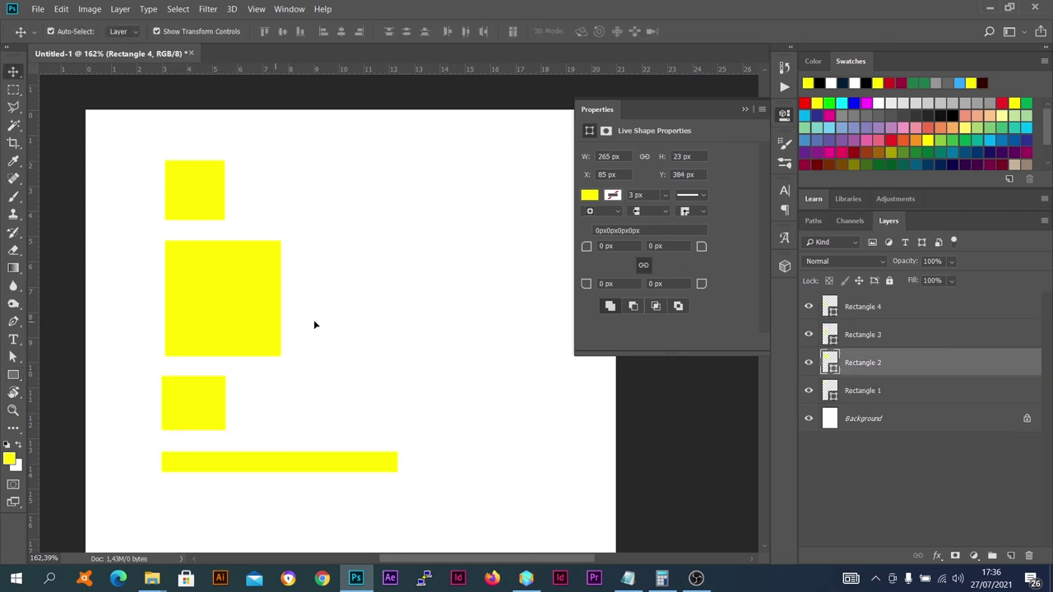
{"action": "left_click_drag", "start_coordinate": [272, 320], "coordinate": [388, 327]}
{"action": "left_click_drag", "start_coordinate": [204, 215], "coordinate": [176, 195]}
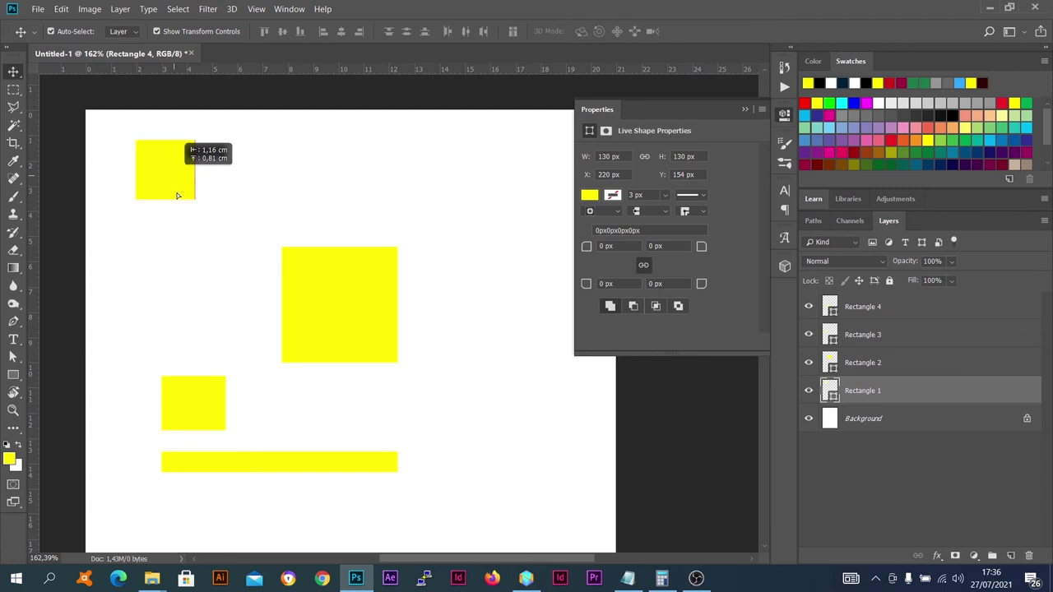
{"action": "left_click_drag", "start_coordinate": [280, 462], "coordinate": [239, 486]}
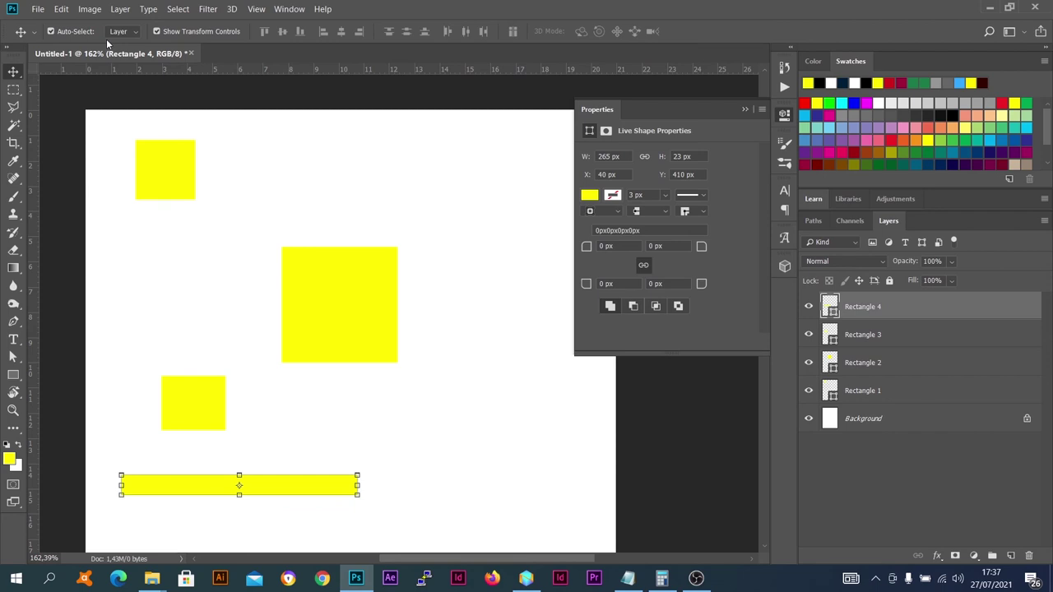
- Select each yellow rectangle's layer in turn, ending on the small lower square
{"action": "left_click", "coordinate": [165, 174]}
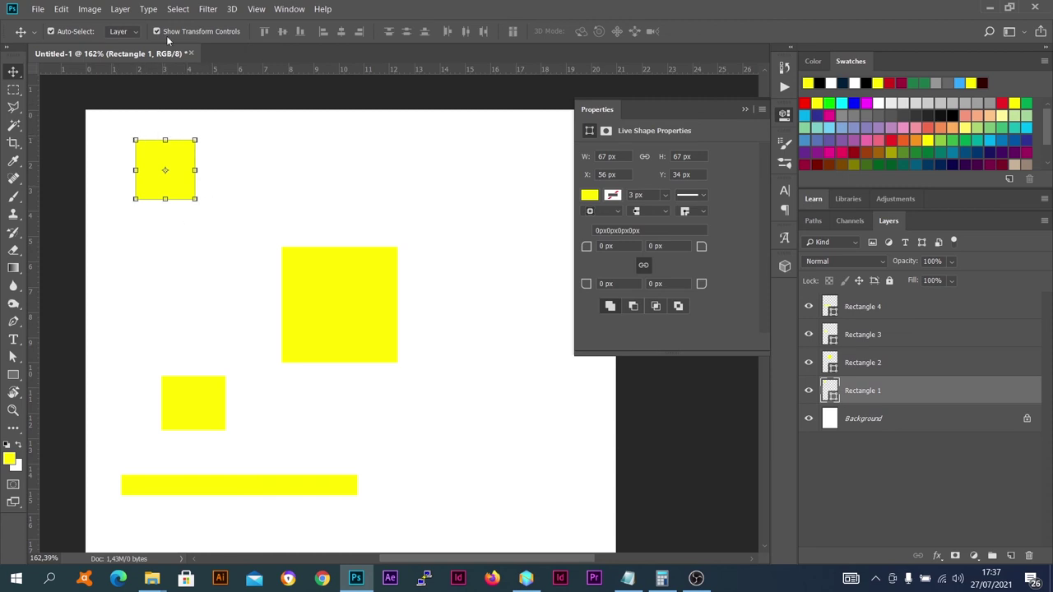
{"action": "left_click", "coordinate": [348, 289]}
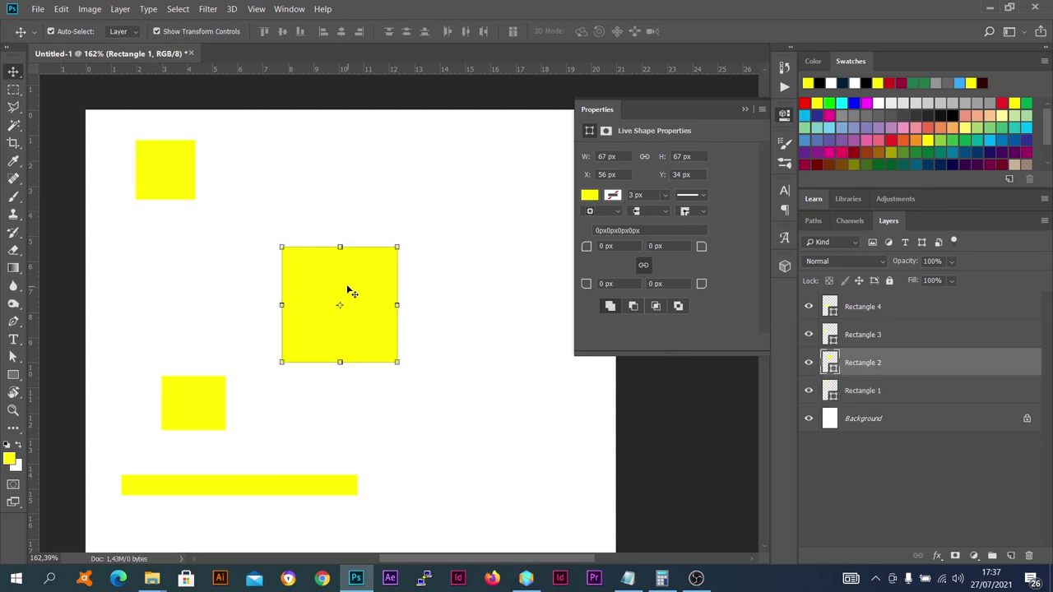
{"action": "left_click", "coordinate": [194, 401]}
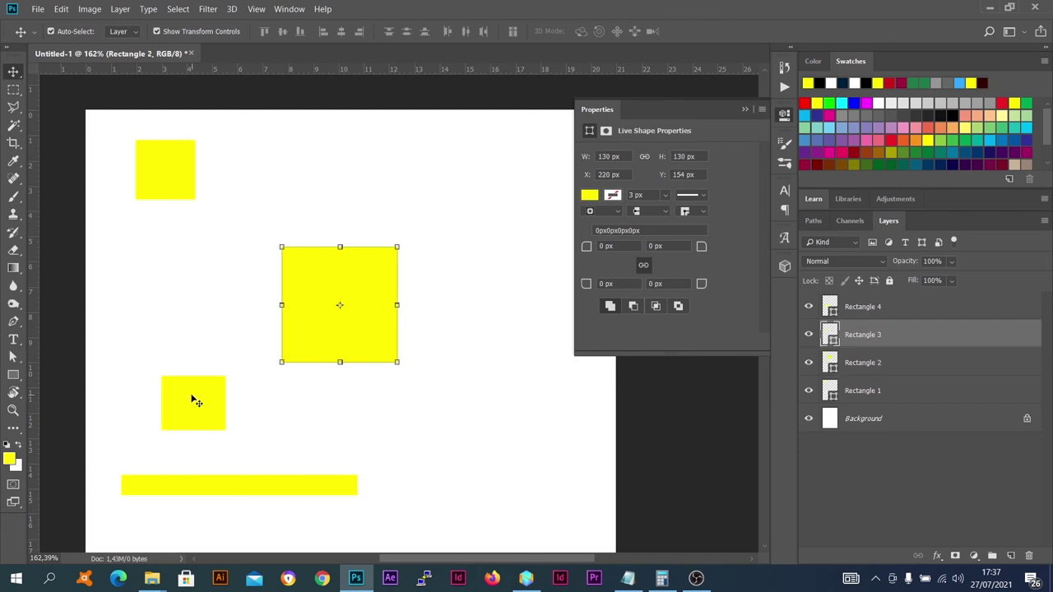
{"action": "left_click", "coordinate": [323, 489]}
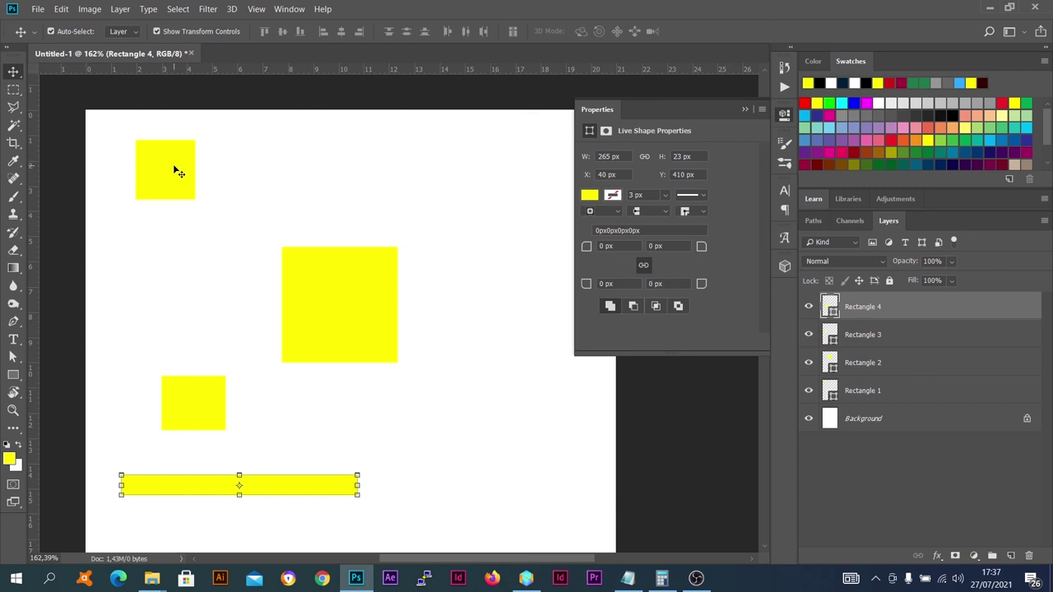
{"action": "key", "text": "alt+bracketleft"}
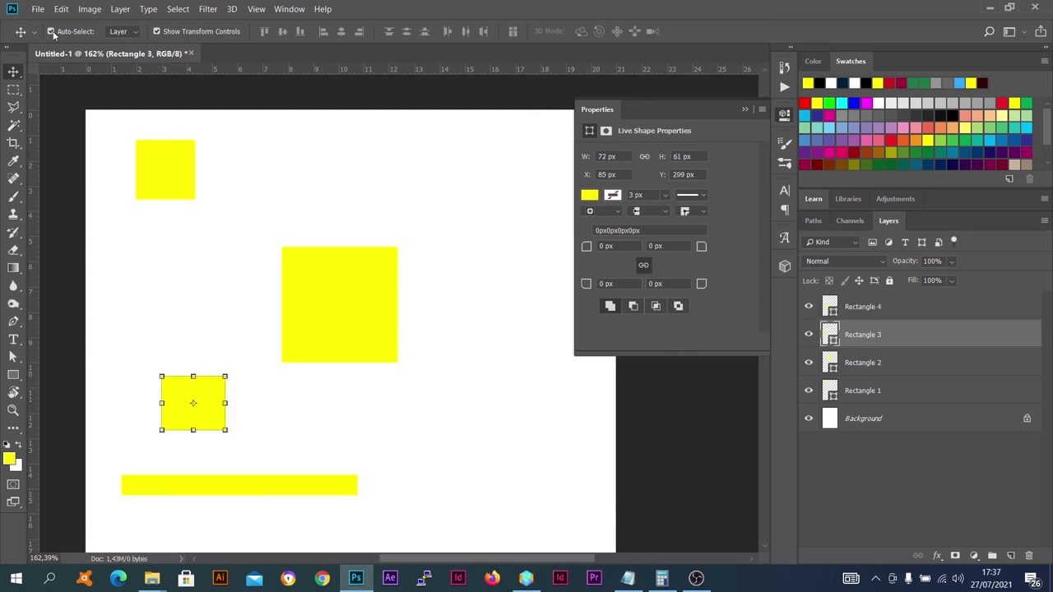
- Toggle Auto-Select off and back on, then close the shape Properties panel
{"action": "left_click", "coordinate": [51, 31]}
{"action": "left_click", "coordinate": [50, 31]}
{"action": "left_click", "coordinate": [783, 118]}
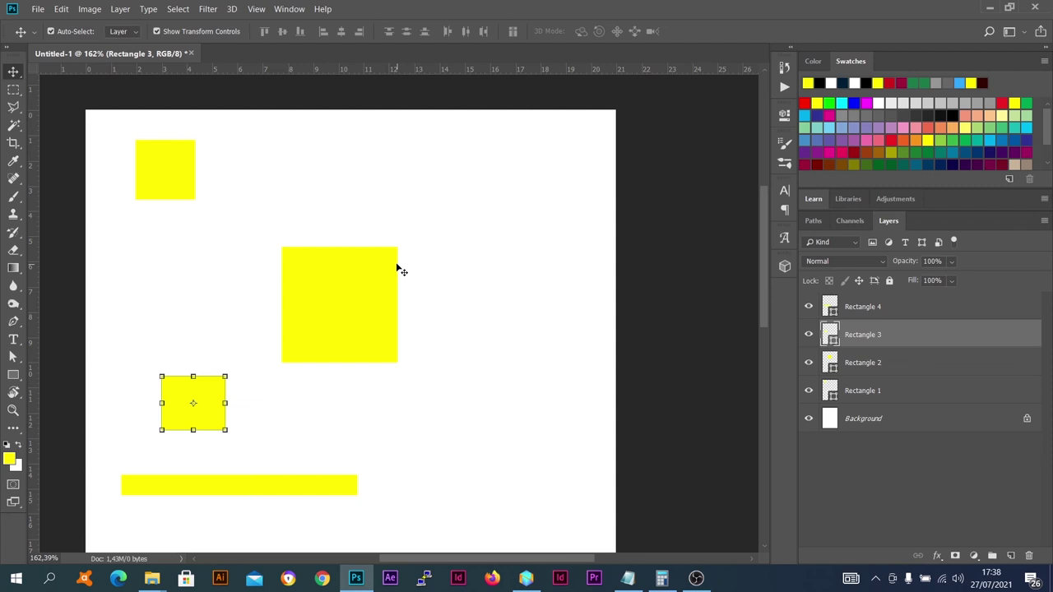
{"action": "scroll", "coordinate": [397, 267], "scroll_direction": "down", "scroll_amount": 1}
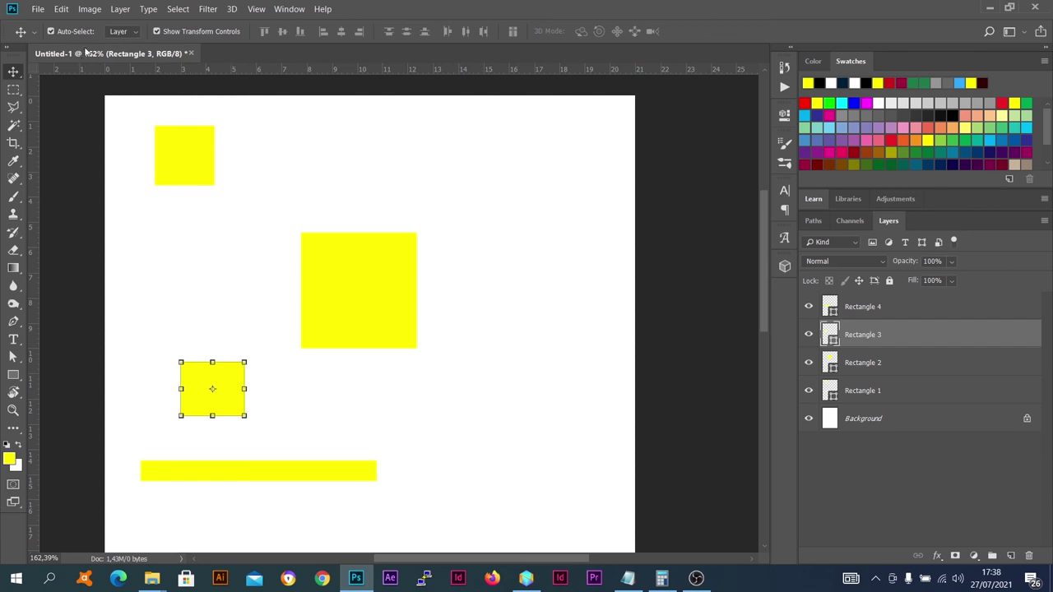
{"action": "key", "text": "alt+bracketleft"}
{"action": "key", "text": "alt+bracketleft"}
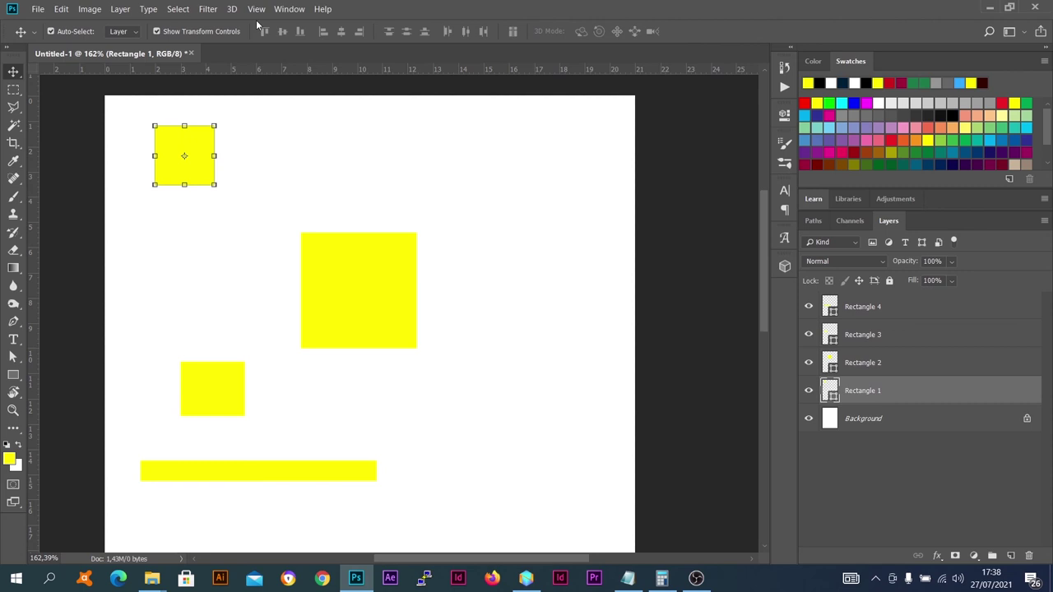
{"action": "left_click", "coordinate": [346, 285]}
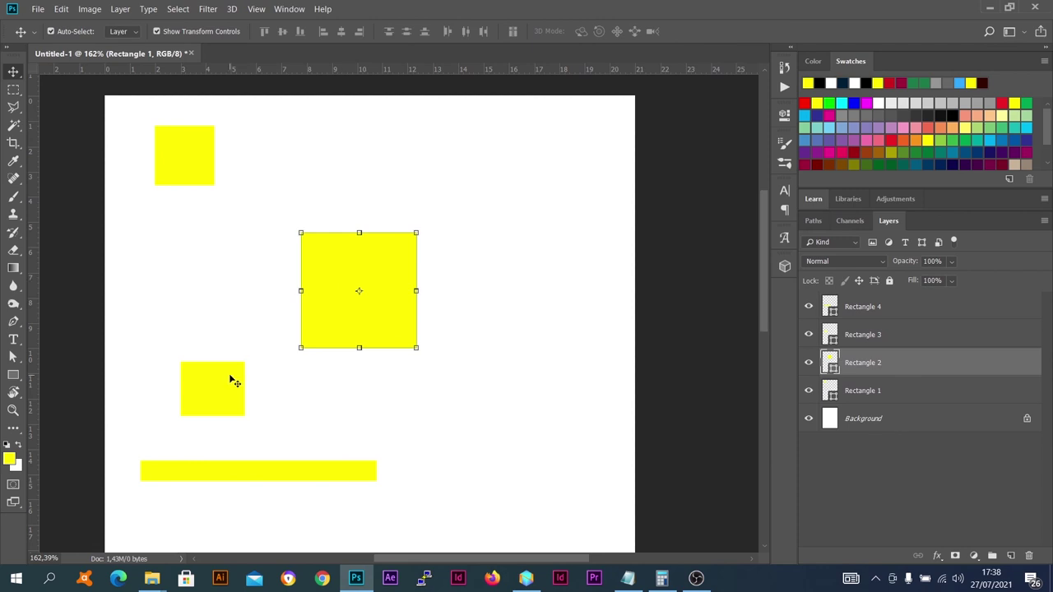
{"action": "left_click", "coordinate": [179, 145]}
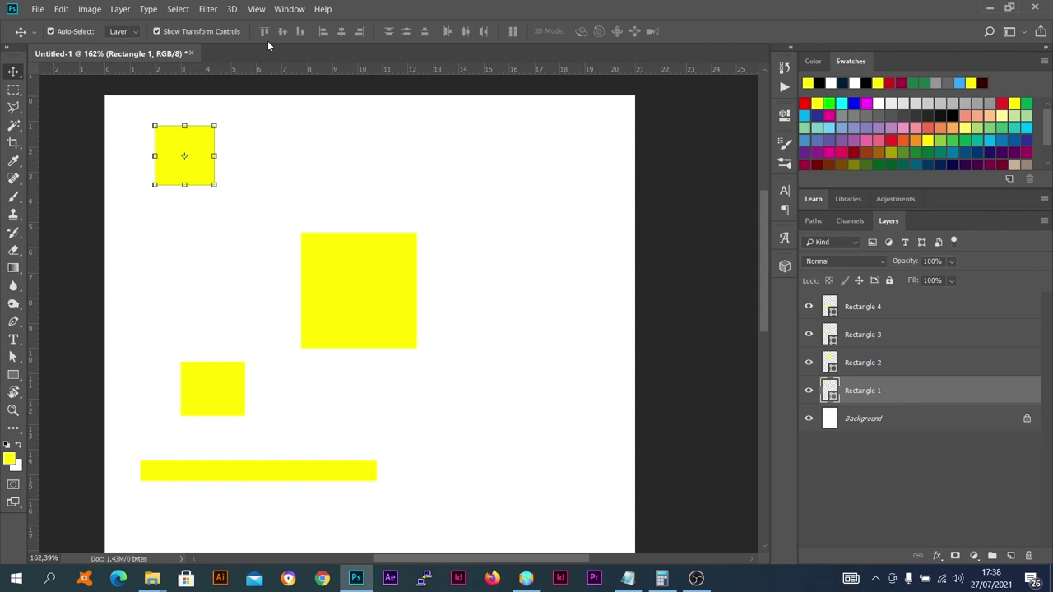
{"action": "left_click", "coordinate": [50, 32]}
- Select the large square with the top-left square and align their top edges, then vertical centres
{"action": "left_click", "coordinate": [356, 298], "text": "shift"}
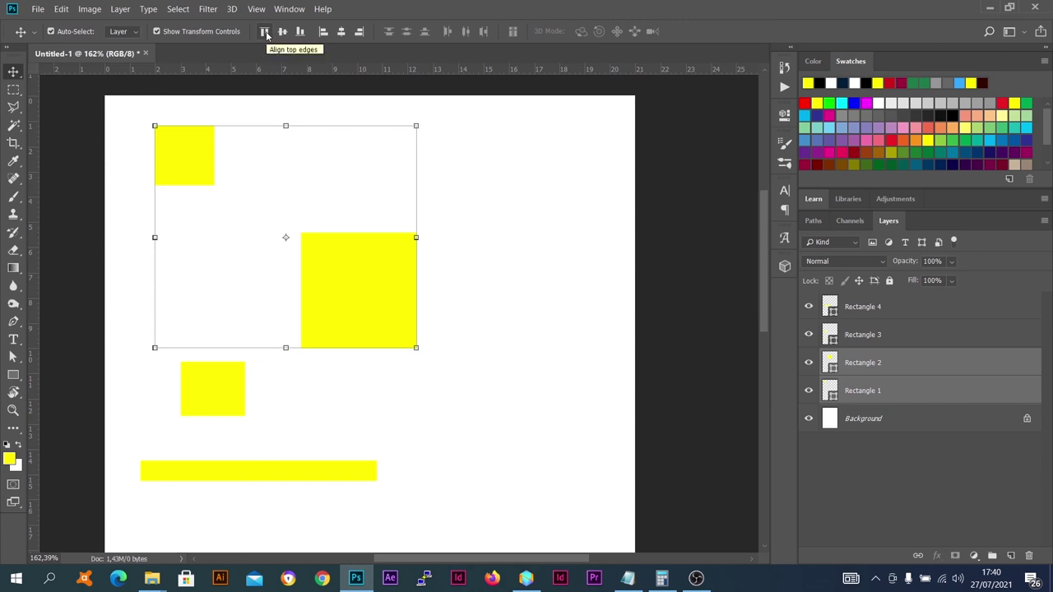
{"action": "left_click", "coordinate": [265, 32]}
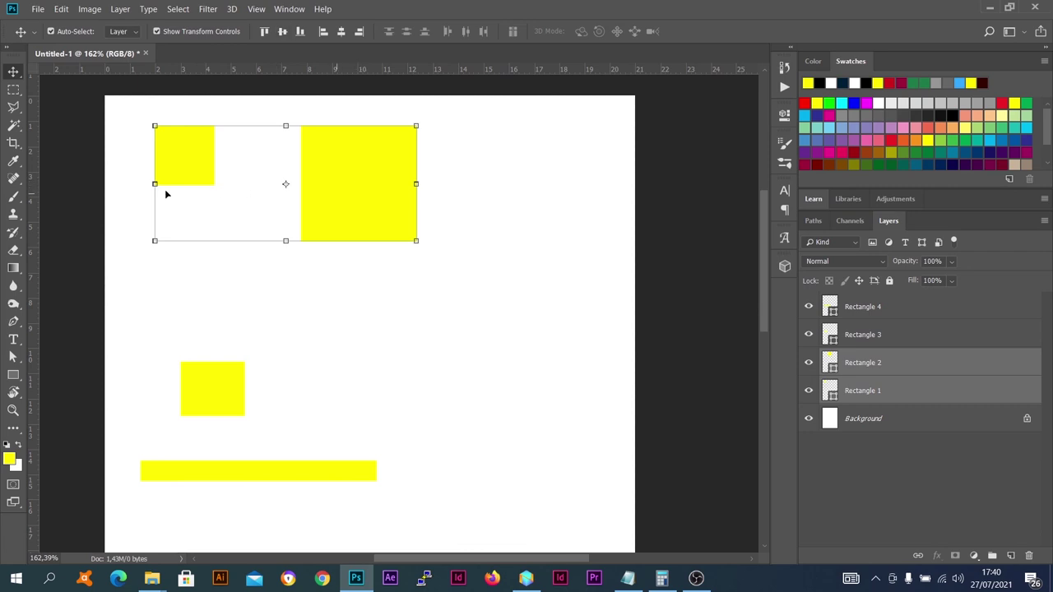
{"action": "left_click", "coordinate": [283, 31]}
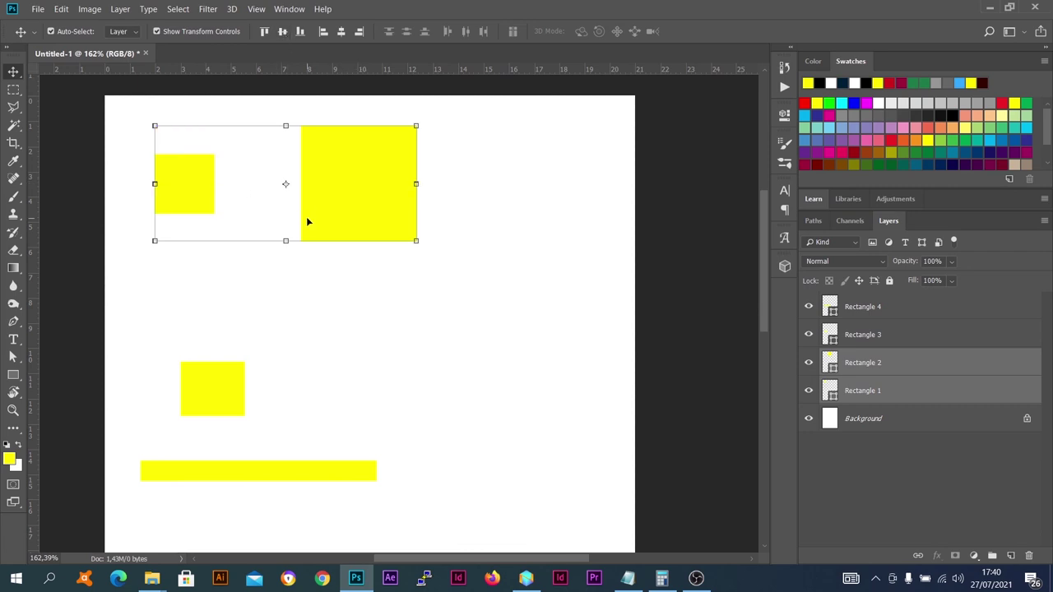
- Align the small square's bottom edge with the large square's, then deselect both
{"action": "scroll", "coordinate": [307, 221], "scroll_direction": "up", "scroll_amount": 1}
{"action": "scroll", "coordinate": [307, 221], "scroll_direction": "up", "scroll_amount": 1}
{"action": "scroll", "coordinate": [307, 221], "scroll_direction": "up", "scroll_amount": 1}
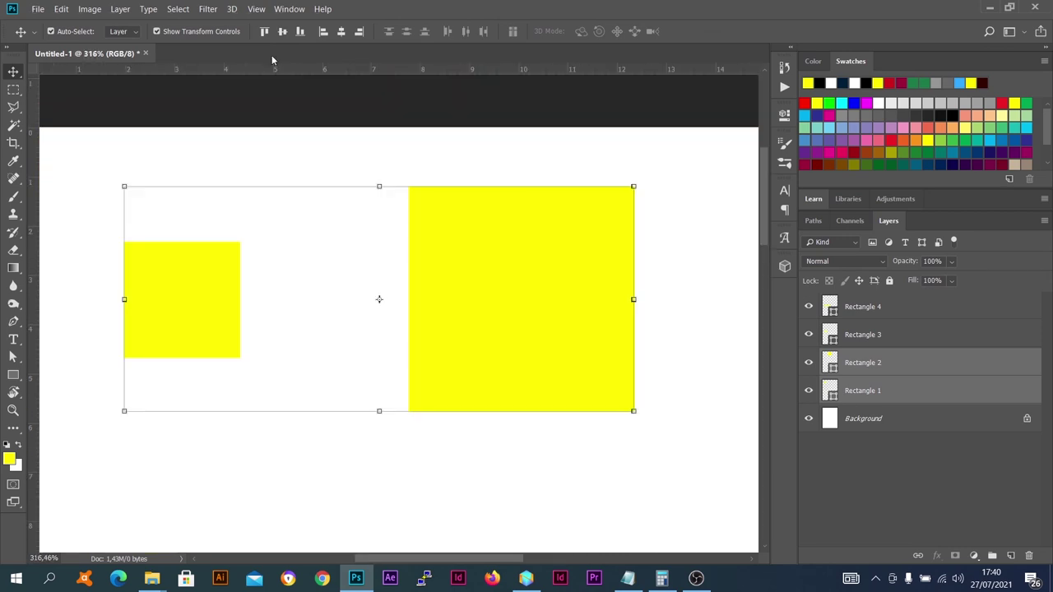
{"action": "left_click", "coordinate": [264, 32]}
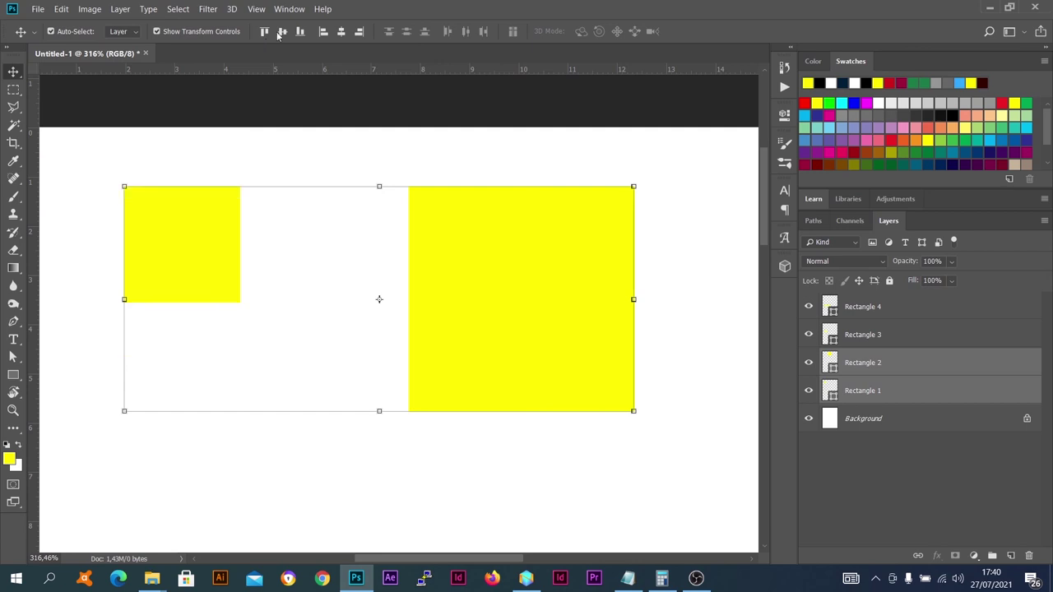
{"action": "left_click", "coordinate": [283, 32]}
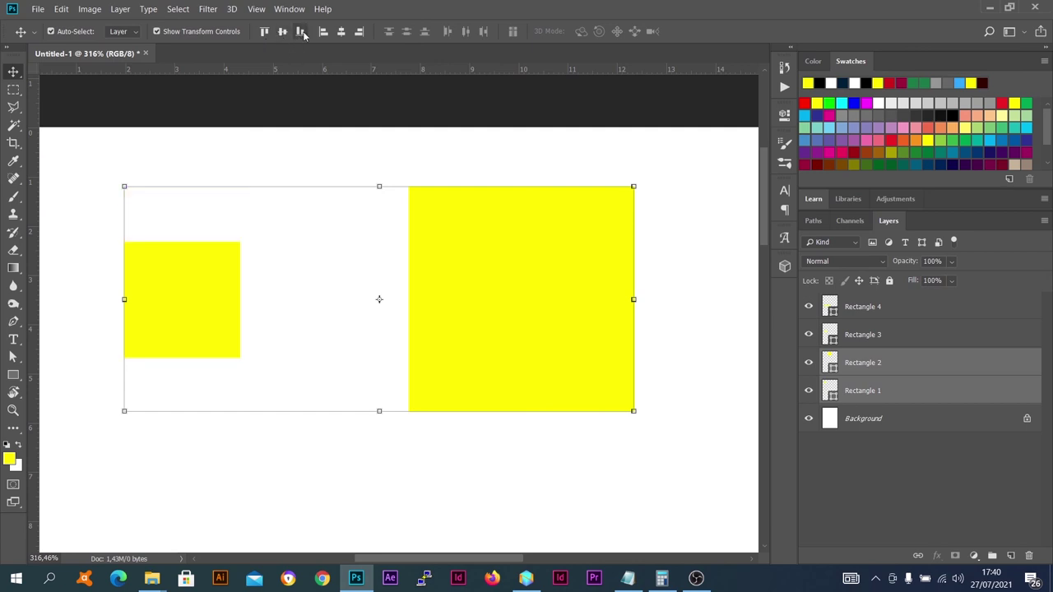
{"action": "left_click", "coordinate": [301, 33]}
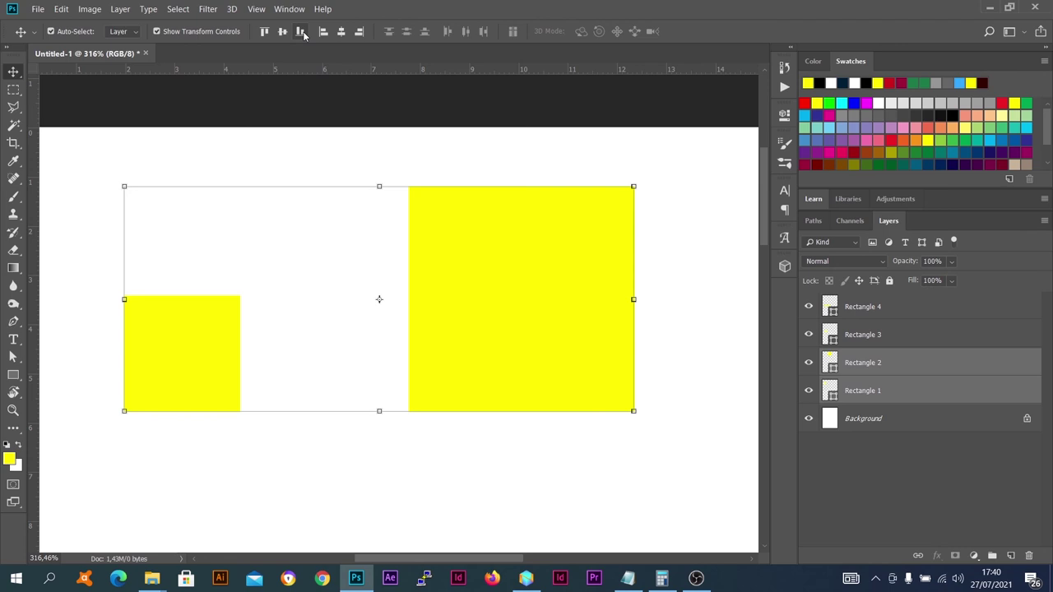
{"action": "left_click", "coordinate": [325, 155]}
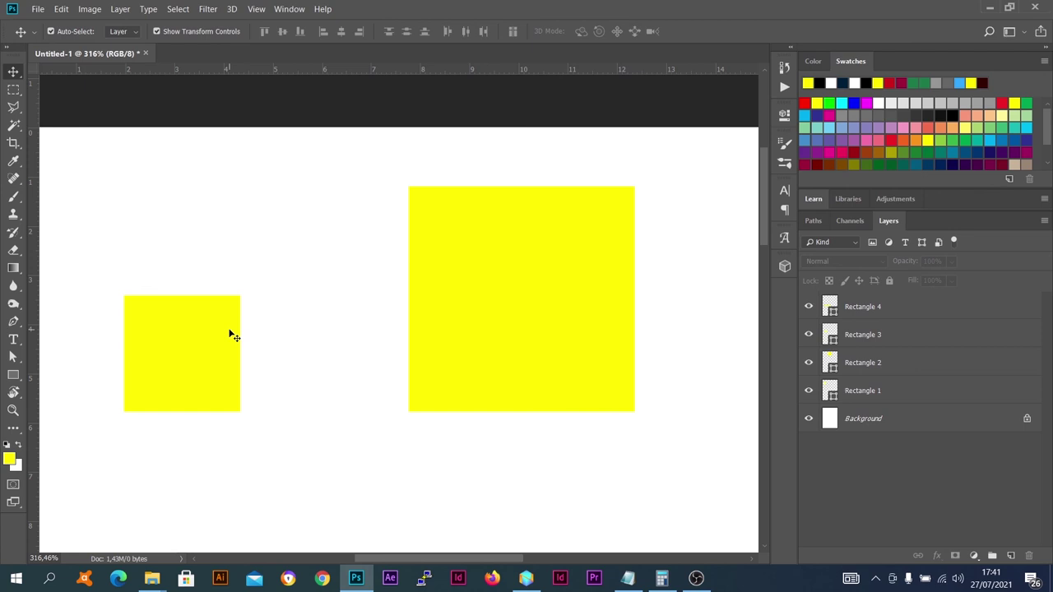
- Select the small yellow square and the large rectangle together, then pan the view downward
{"action": "left_click", "coordinate": [202, 339]}
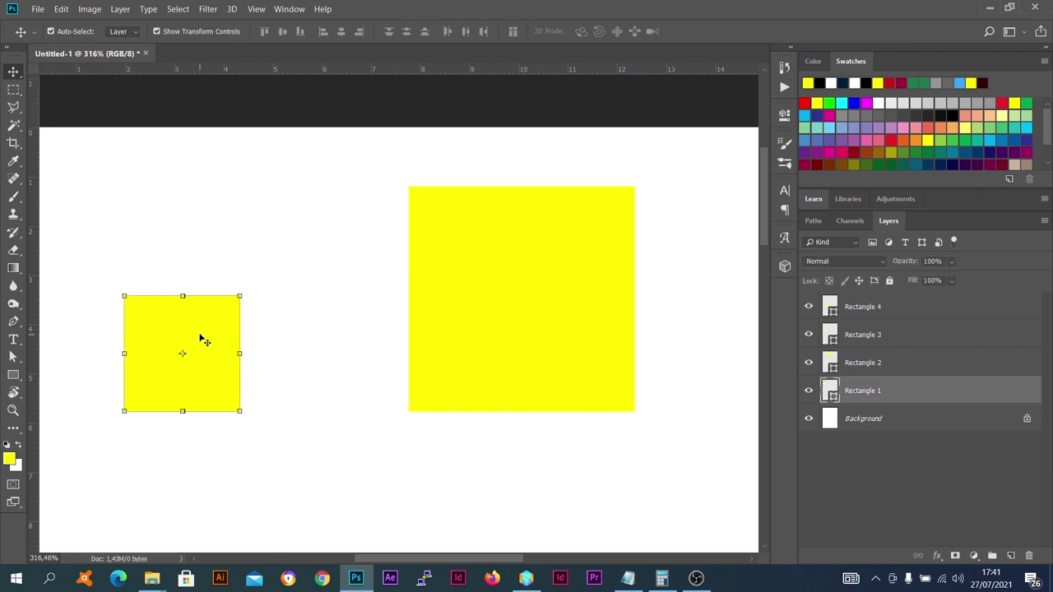
{"action": "left_click", "coordinate": [494, 313], "text": "shift"}
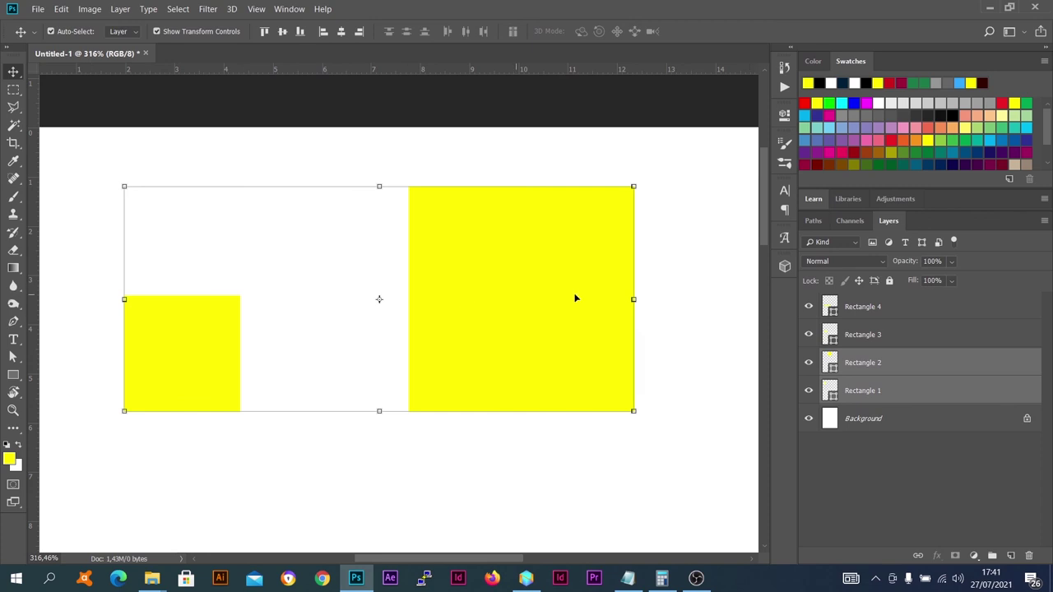
{"action": "scroll", "coordinate": [449, 298], "scroll_direction": "down", "scroll_amount": 2}
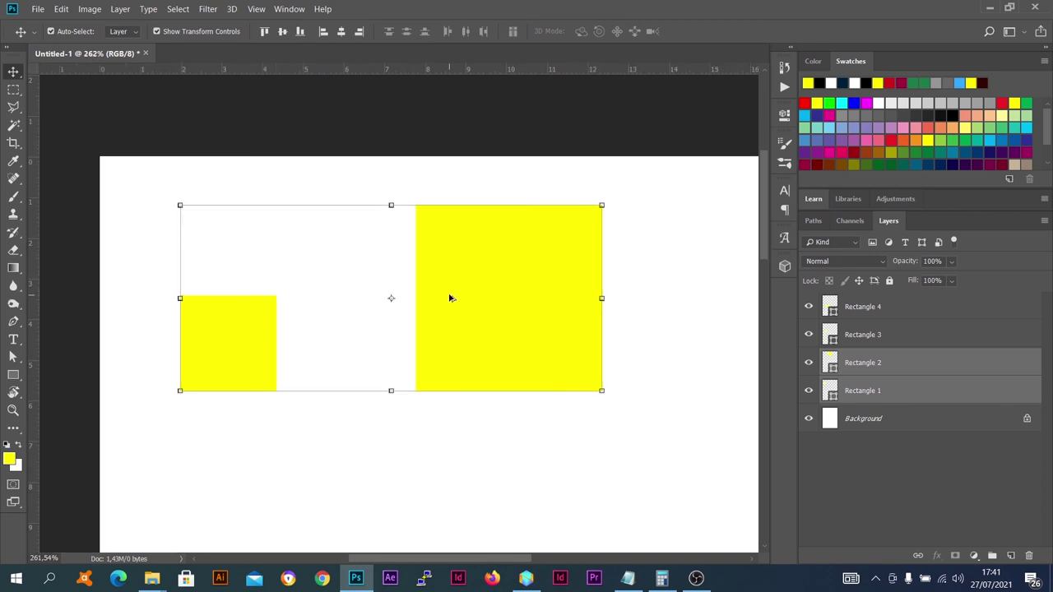
{"action": "scroll", "coordinate": [449, 298], "scroll_direction": "down", "scroll_amount": 1}
{"action": "mouse_move", "coordinate": [399, 252]}
{"action": "left_mouse_down"}
{"action": "mouse_move", "coordinate": [310, 186]}
{"action": "mouse_move", "coordinate": [461, 343]}
{"action": "mouse_move", "coordinate": [346, 457]}
{"action": "left_mouse_up"}
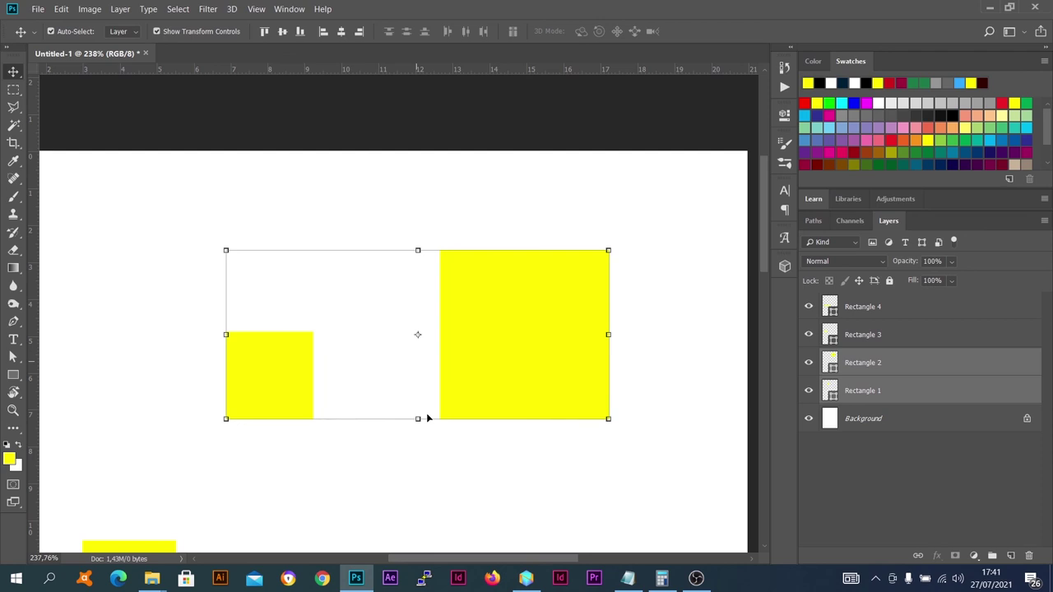
- Move the large square further down and the small square up above it
{"action": "left_click_drag", "start_coordinate": [533, 347], "coordinate": [533, 447]}
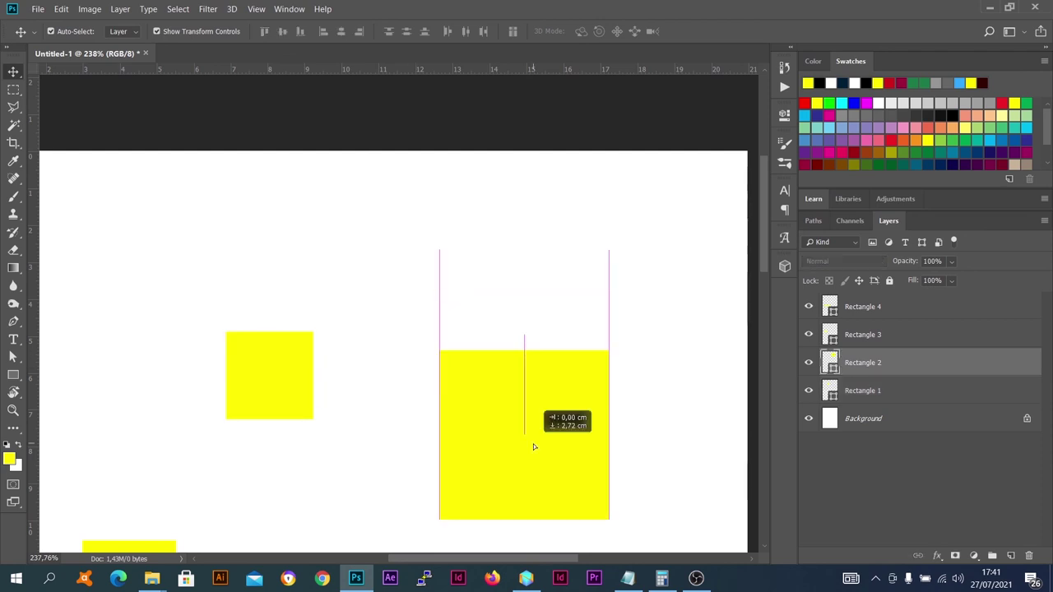
{"action": "left_click_drag", "start_coordinate": [278, 370], "coordinate": [294, 245]}
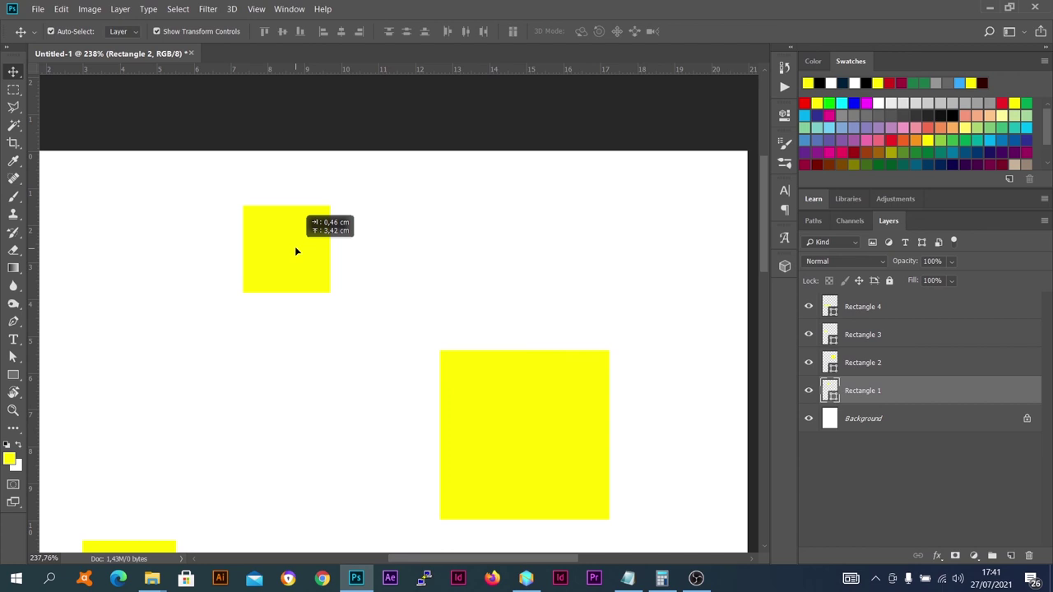
{"action": "left_click_drag", "start_coordinate": [294, 246], "coordinate": [302, 243]}
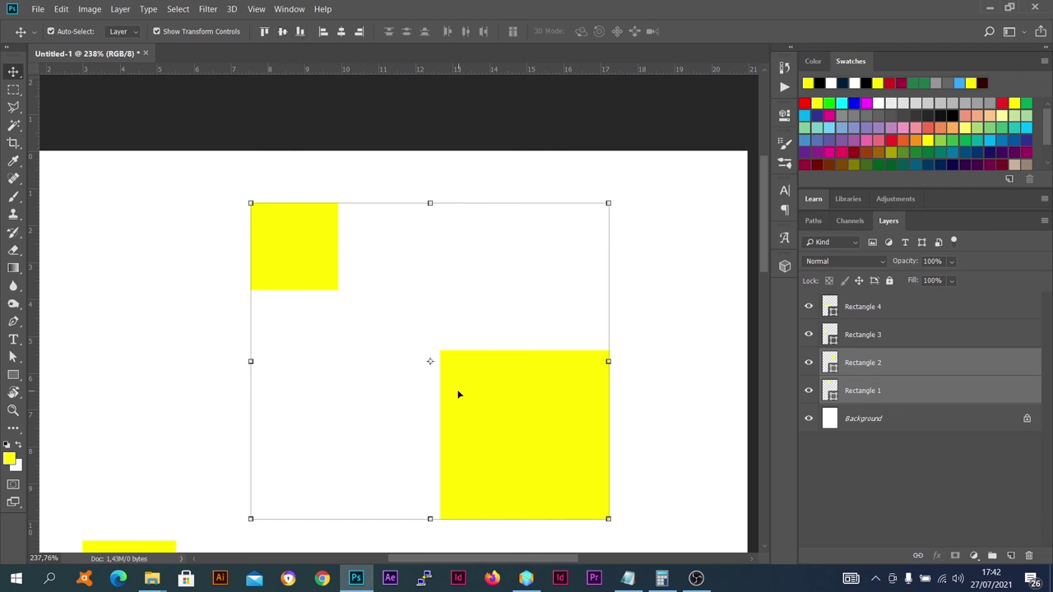
- Centre the small square horizontally over the large one, then deselect both
{"action": "left_click", "coordinate": [326, 35]}
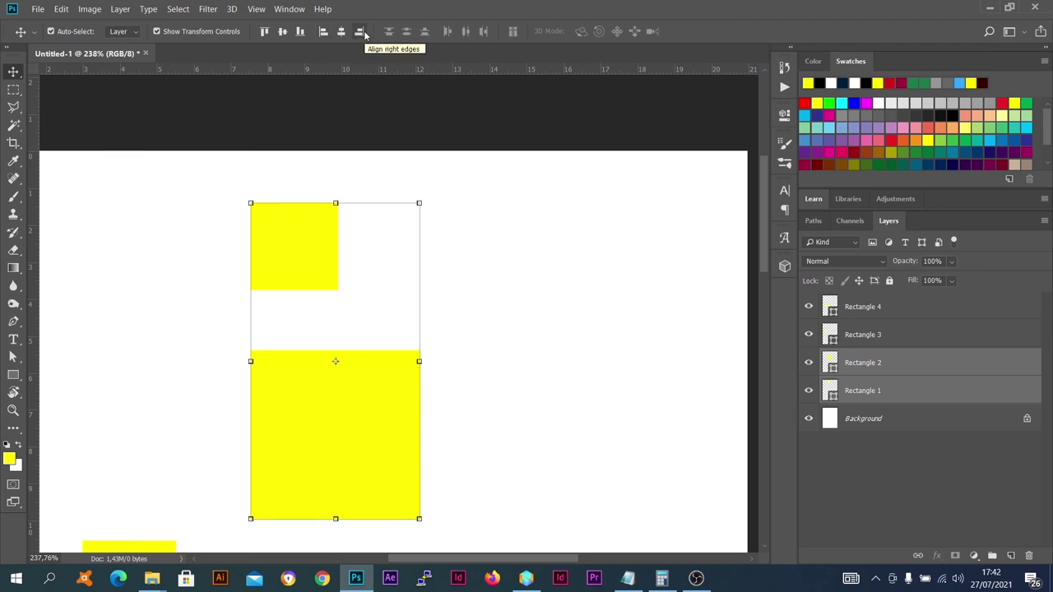
{"action": "left_click", "coordinate": [360, 33]}
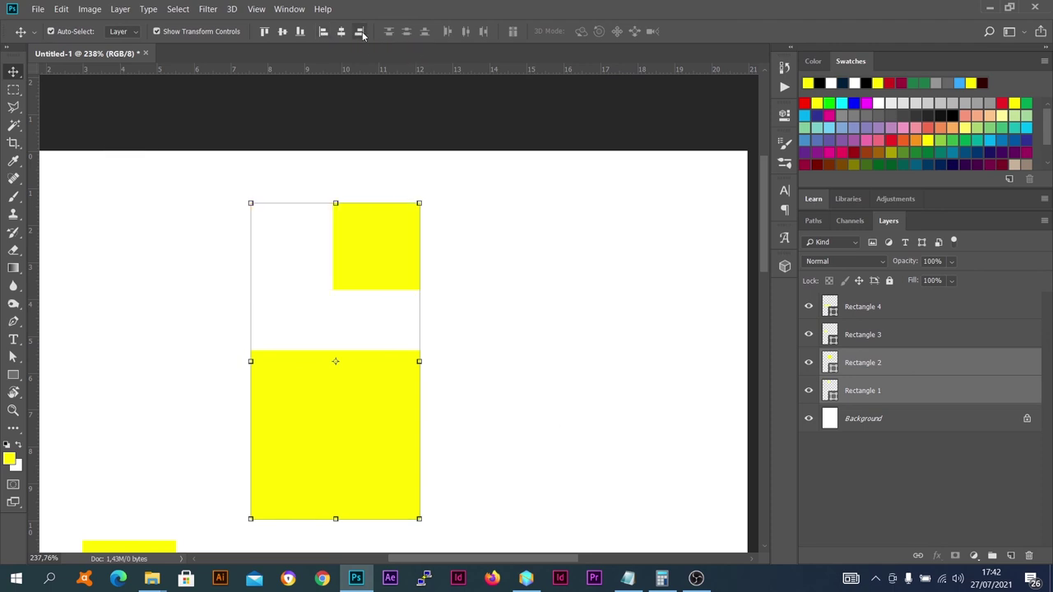
{"action": "left_click", "coordinate": [341, 32]}
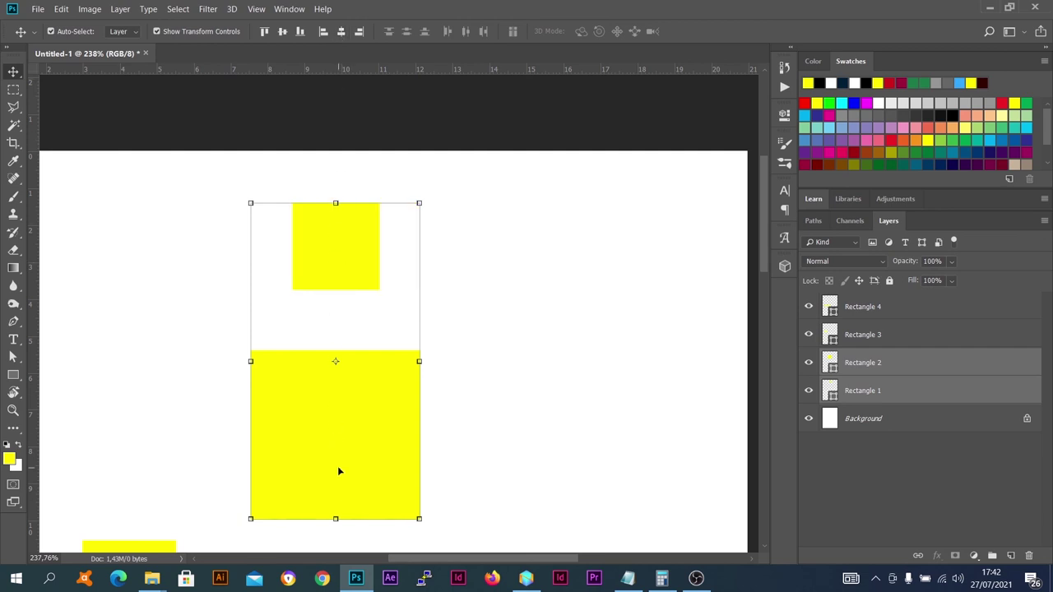
{"action": "left_click", "coordinate": [482, 392]}
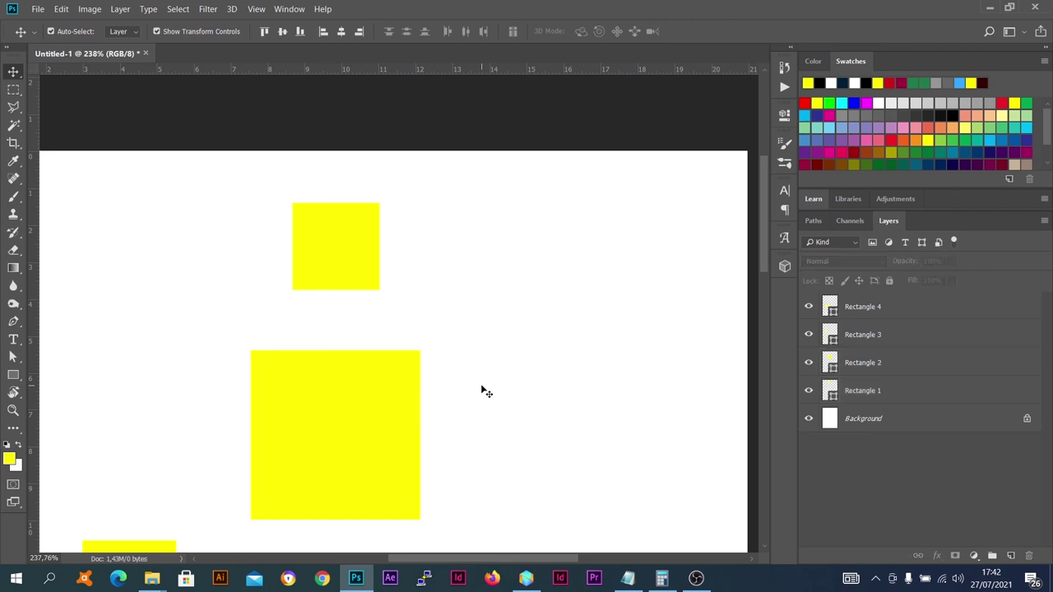
- Select all three yellow squares' layers and pan to show them together
{"action": "left_click", "coordinate": [364, 258]}
{"action": "left_click", "coordinate": [376, 406], "text": "shift"}
{"action": "scroll", "coordinate": [379, 405], "scroll_direction": "down", "scroll_amount": 1}
{"action": "left_click", "coordinate": [153, 546], "text": "shift"}
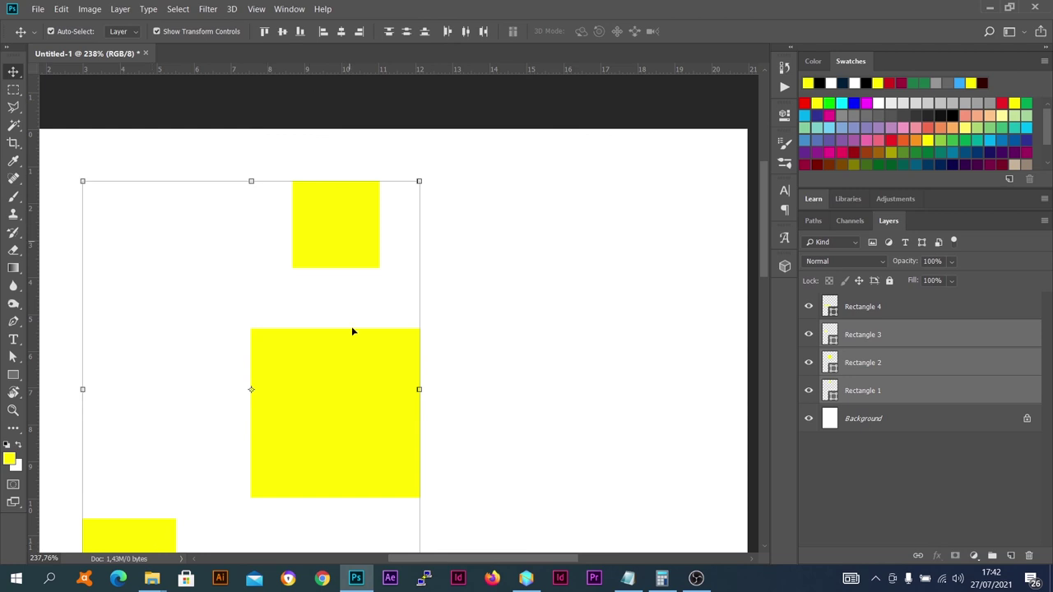
{"action": "scroll", "coordinate": [352, 330], "scroll_direction": "down", "scroll_amount": 1}
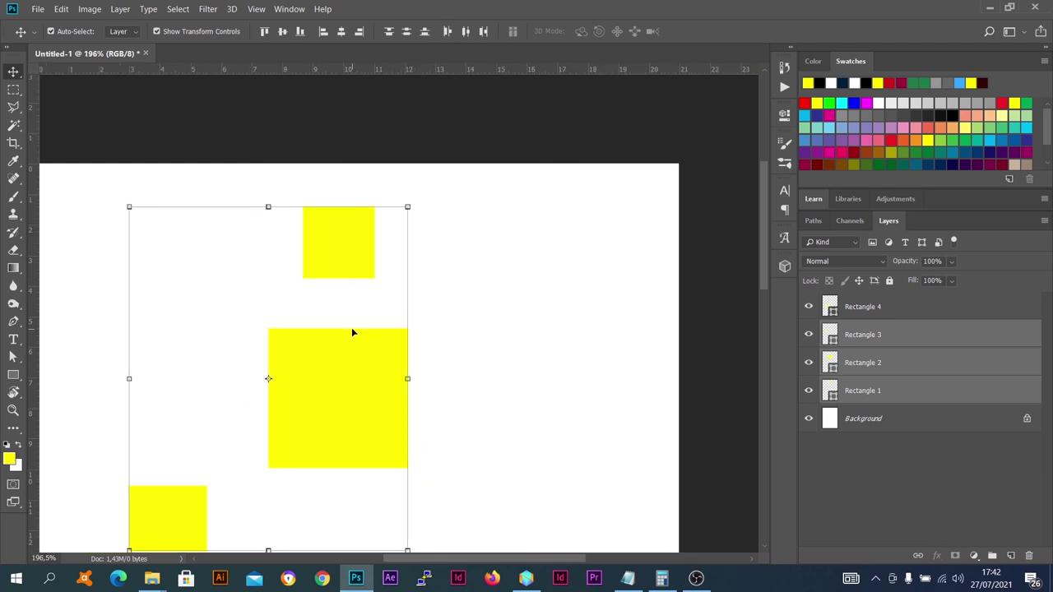
{"action": "left_click_drag", "start_coordinate": [351, 328], "coordinate": [378, 273]}
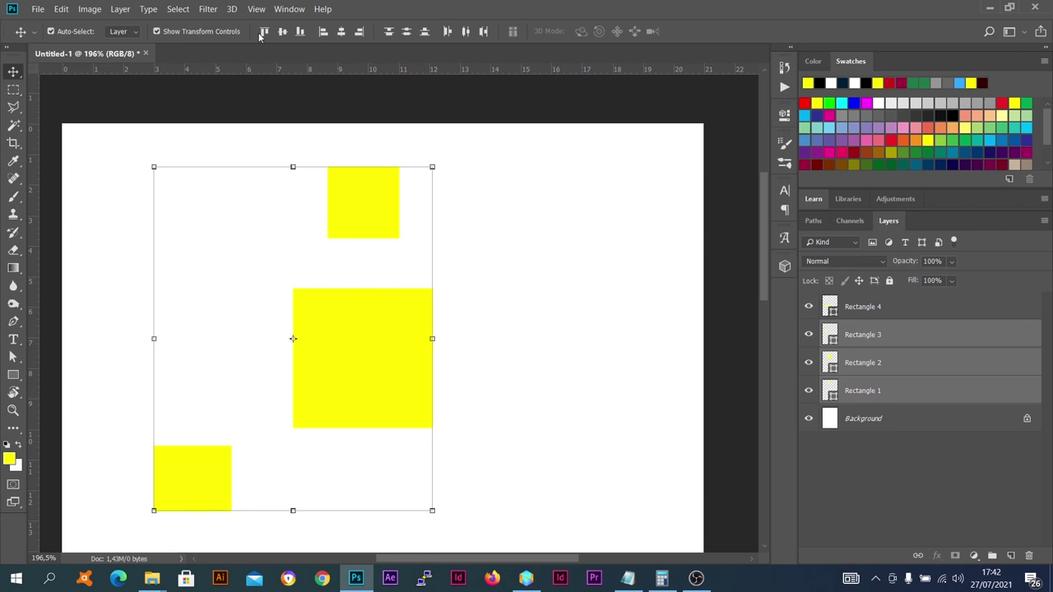
- Centre the three squares horizontally into one vertical column, then deselect them
{"action": "left_click", "coordinate": [328, 33]}
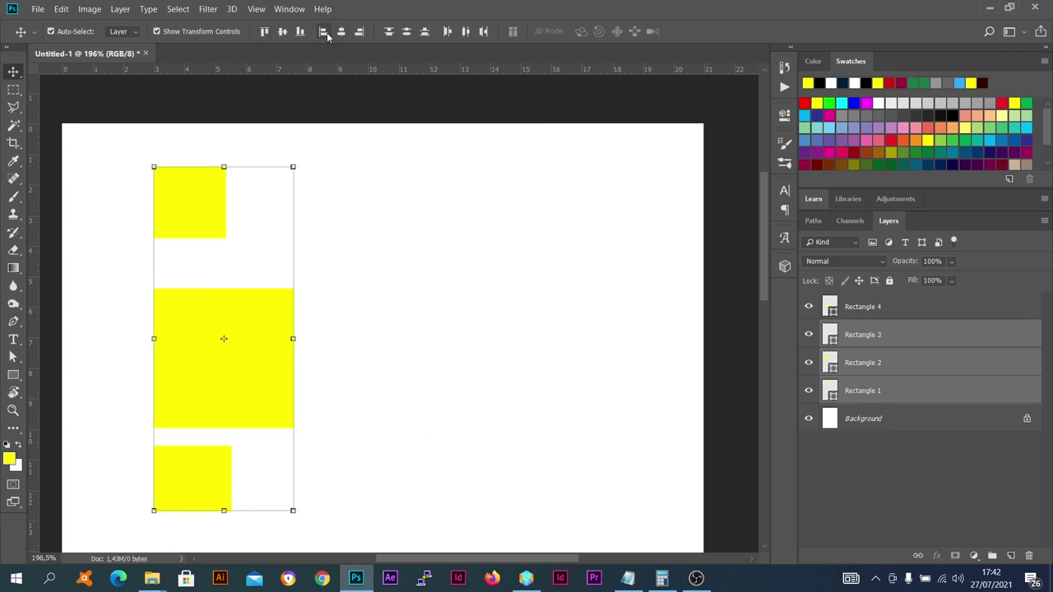
{"action": "left_click", "coordinate": [360, 33]}
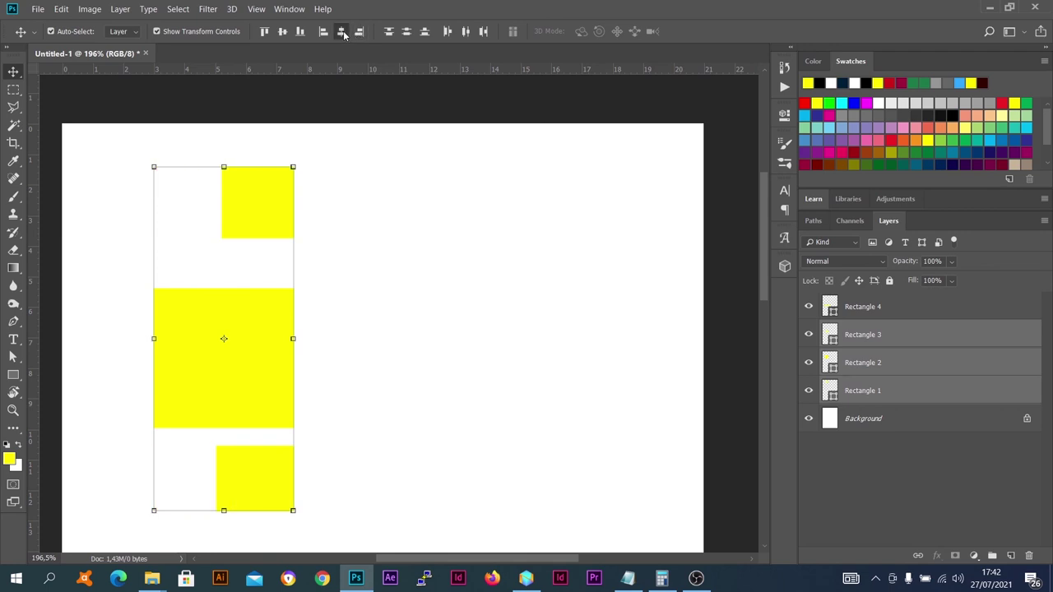
{"action": "left_click", "coordinate": [341, 33]}
{"action": "left_click", "coordinate": [381, 178]}
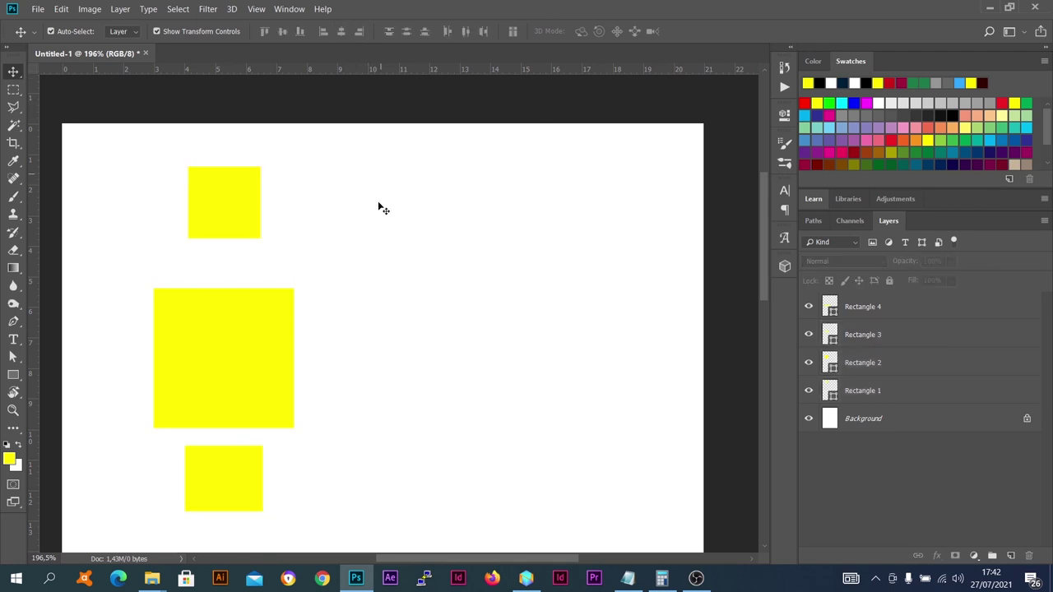
- Reselect Rectangles 1–3, try Align Top Edges, undo it, and deselect
{"action": "left_click", "coordinate": [206, 216]}
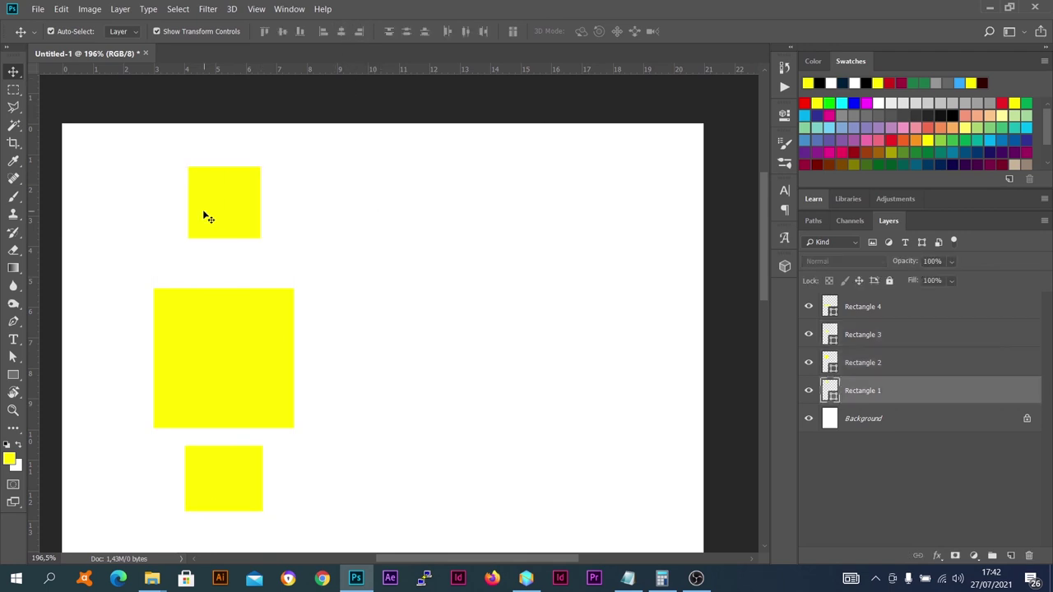
{"action": "left_click", "coordinate": [229, 342], "text": "shift"}
{"action": "left_click", "coordinate": [239, 472], "text": "shift"}
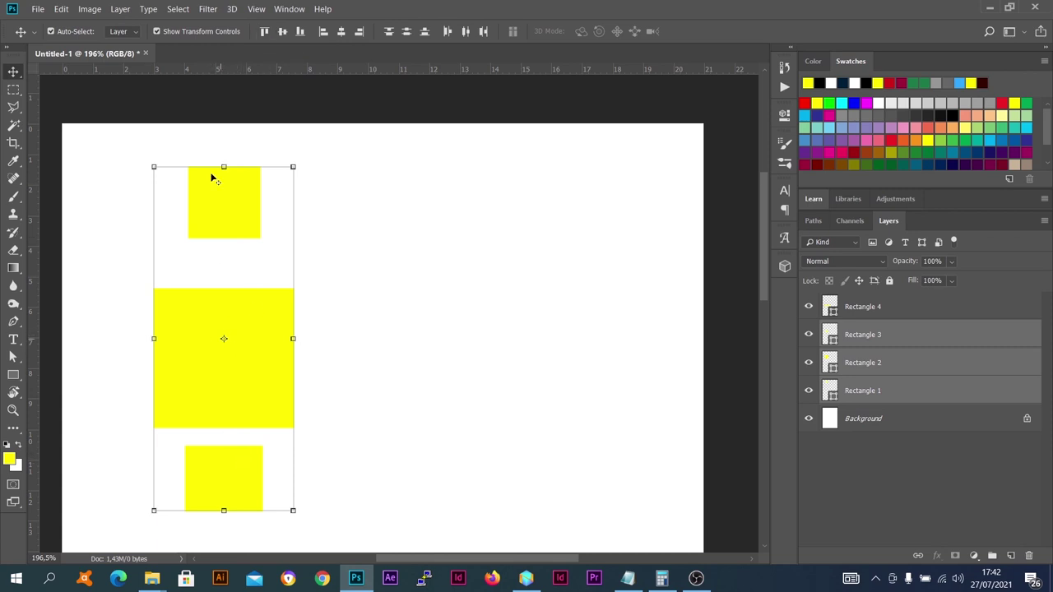
{"action": "left_click", "coordinate": [264, 31]}
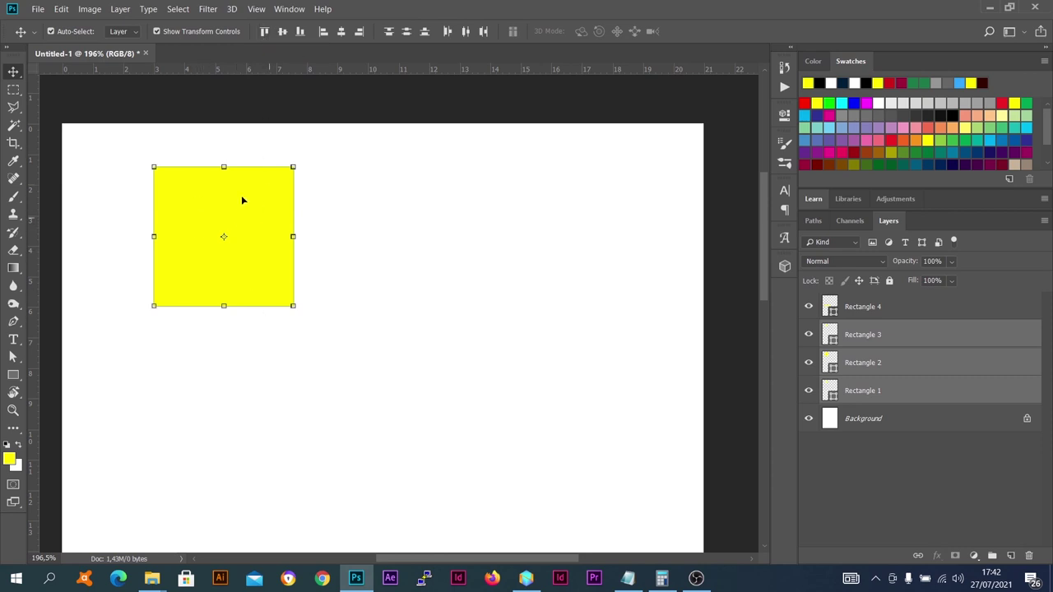
{"action": "key", "text": "ctrl+z"}
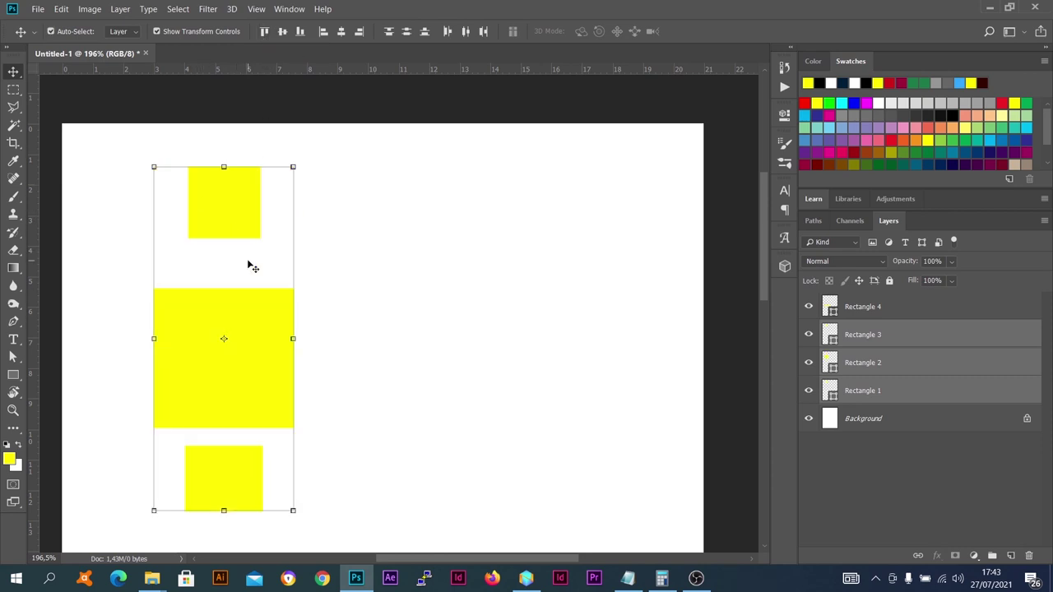
{"action": "left_click", "coordinate": [364, 439]}
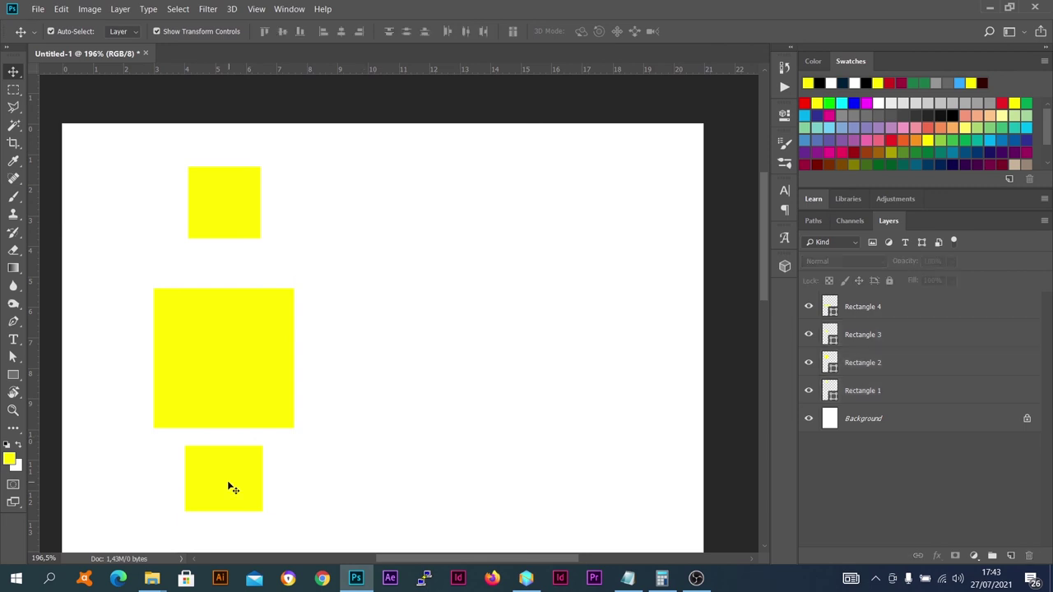
- Place the two small squares side by side along the top with bottoms aligned
{"action": "left_click_drag", "start_coordinate": [229, 483], "coordinate": [434, 338]}
{"action": "left_click_drag", "start_coordinate": [256, 387], "coordinate": [174, 386]}
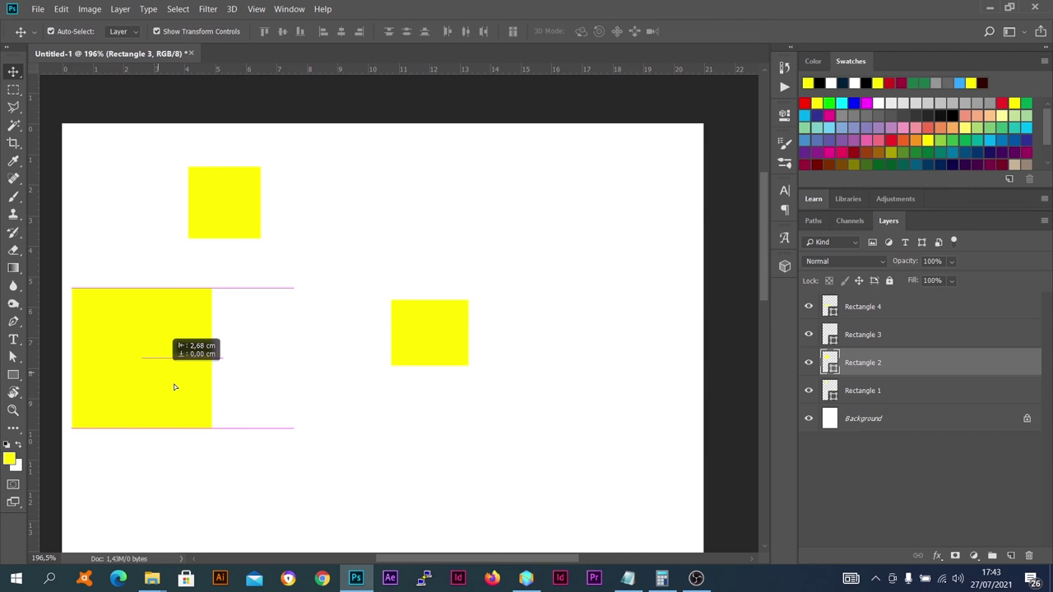
{"action": "left_click_drag", "start_coordinate": [174, 387], "coordinate": [185, 386]}
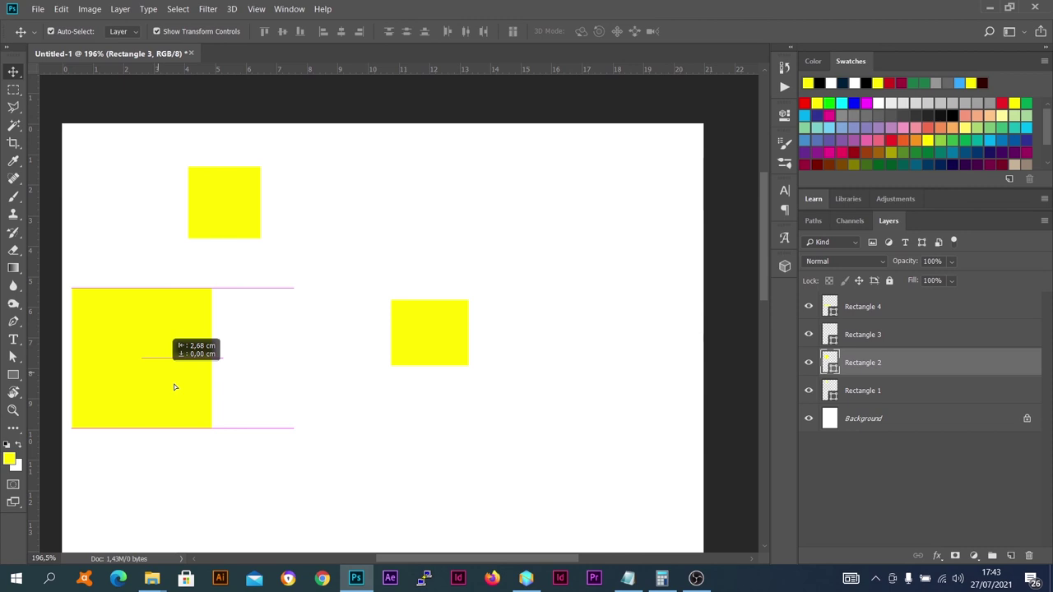
{"action": "left_click", "coordinate": [267, 33]}
{"action": "left_click", "coordinate": [282, 31]}
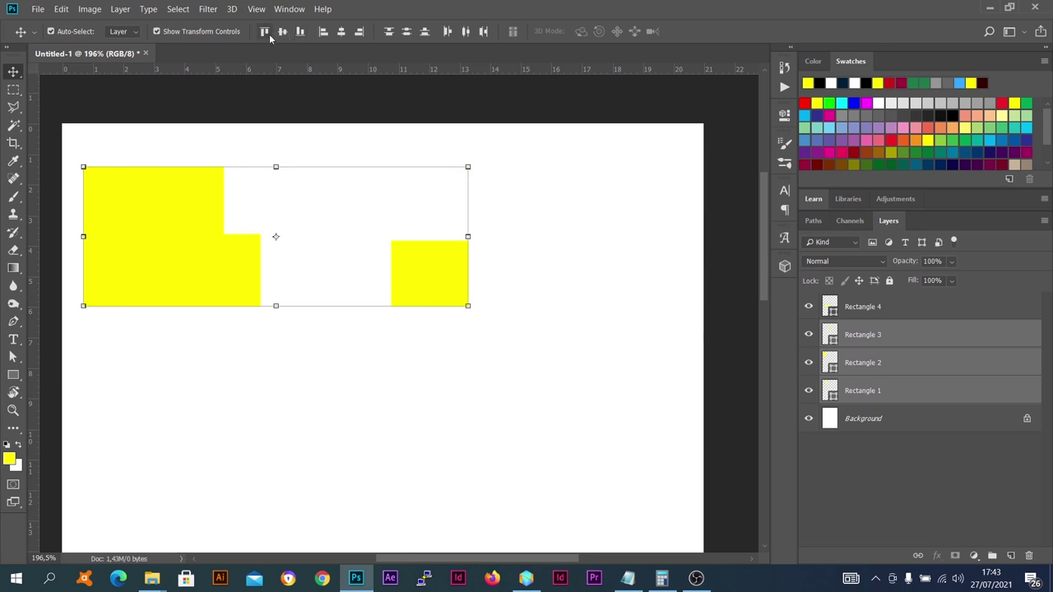
- Move the large square down between them and select all three squares
{"action": "mouse_move", "coordinate": [170, 257]}
{"action": "left_mouse_down"}
{"action": "mouse_move", "coordinate": [171, 382]}
{"action": "mouse_move", "coordinate": [354, 430]}
{"action": "mouse_move", "coordinate": [333, 434]}
{"action": "mouse_move", "coordinate": [304, 404]}
{"action": "mouse_move", "coordinate": [256, 404]}
{"action": "left_mouse_up"}
{"action": "left_click", "coordinate": [304, 403], "text": "shift"}
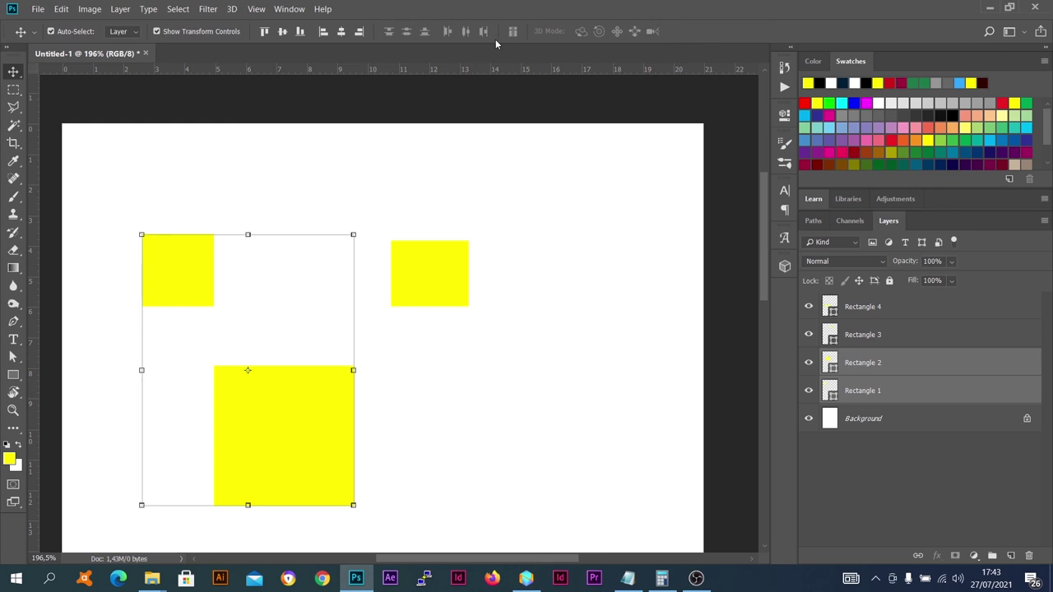
{"action": "left_click", "coordinate": [445, 271], "text": "shift"}
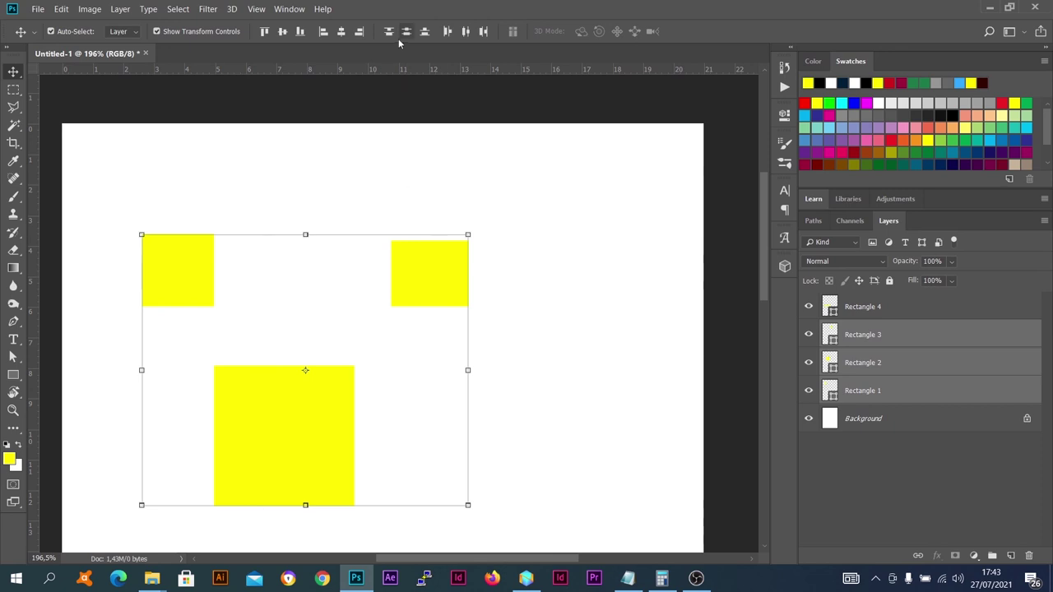